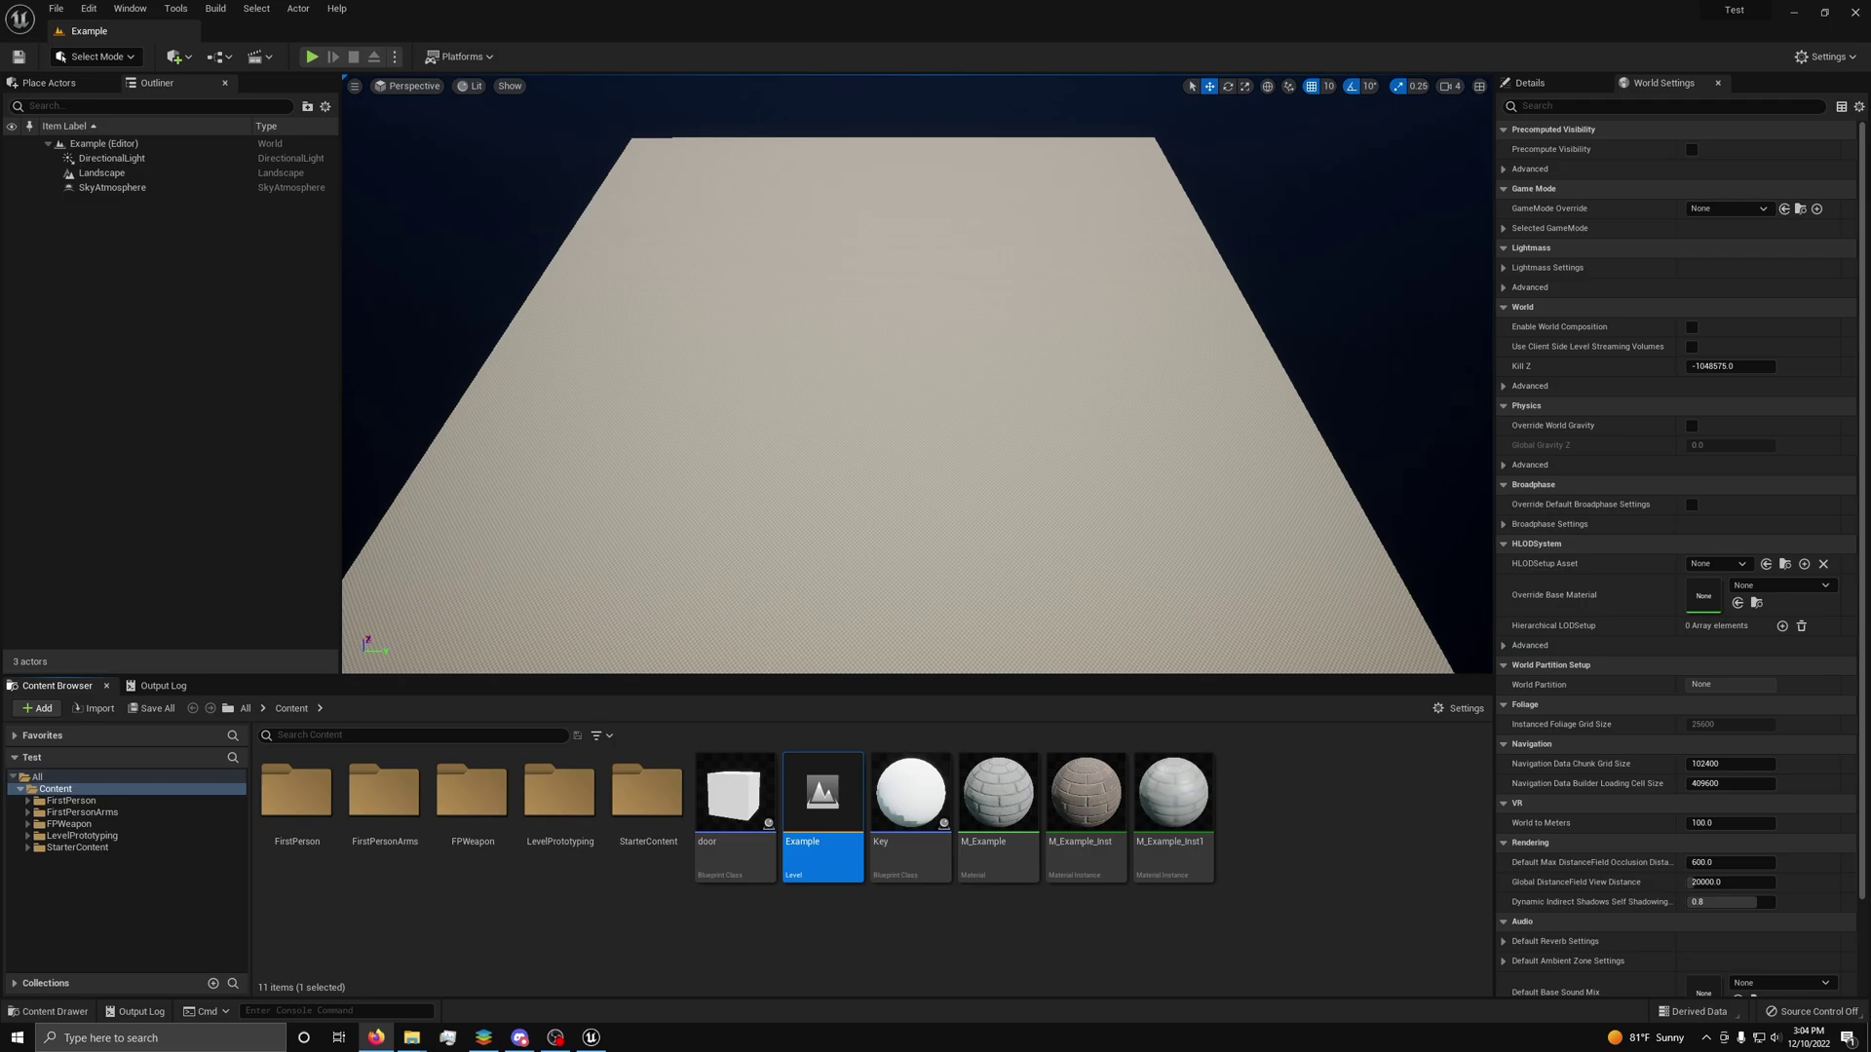
Switch the editor from Select mode to Landscape mode for sculpting.
right_click_drag(1306, 358, 1160, 351)
right_click_drag(1033, 370, 1251, 344)
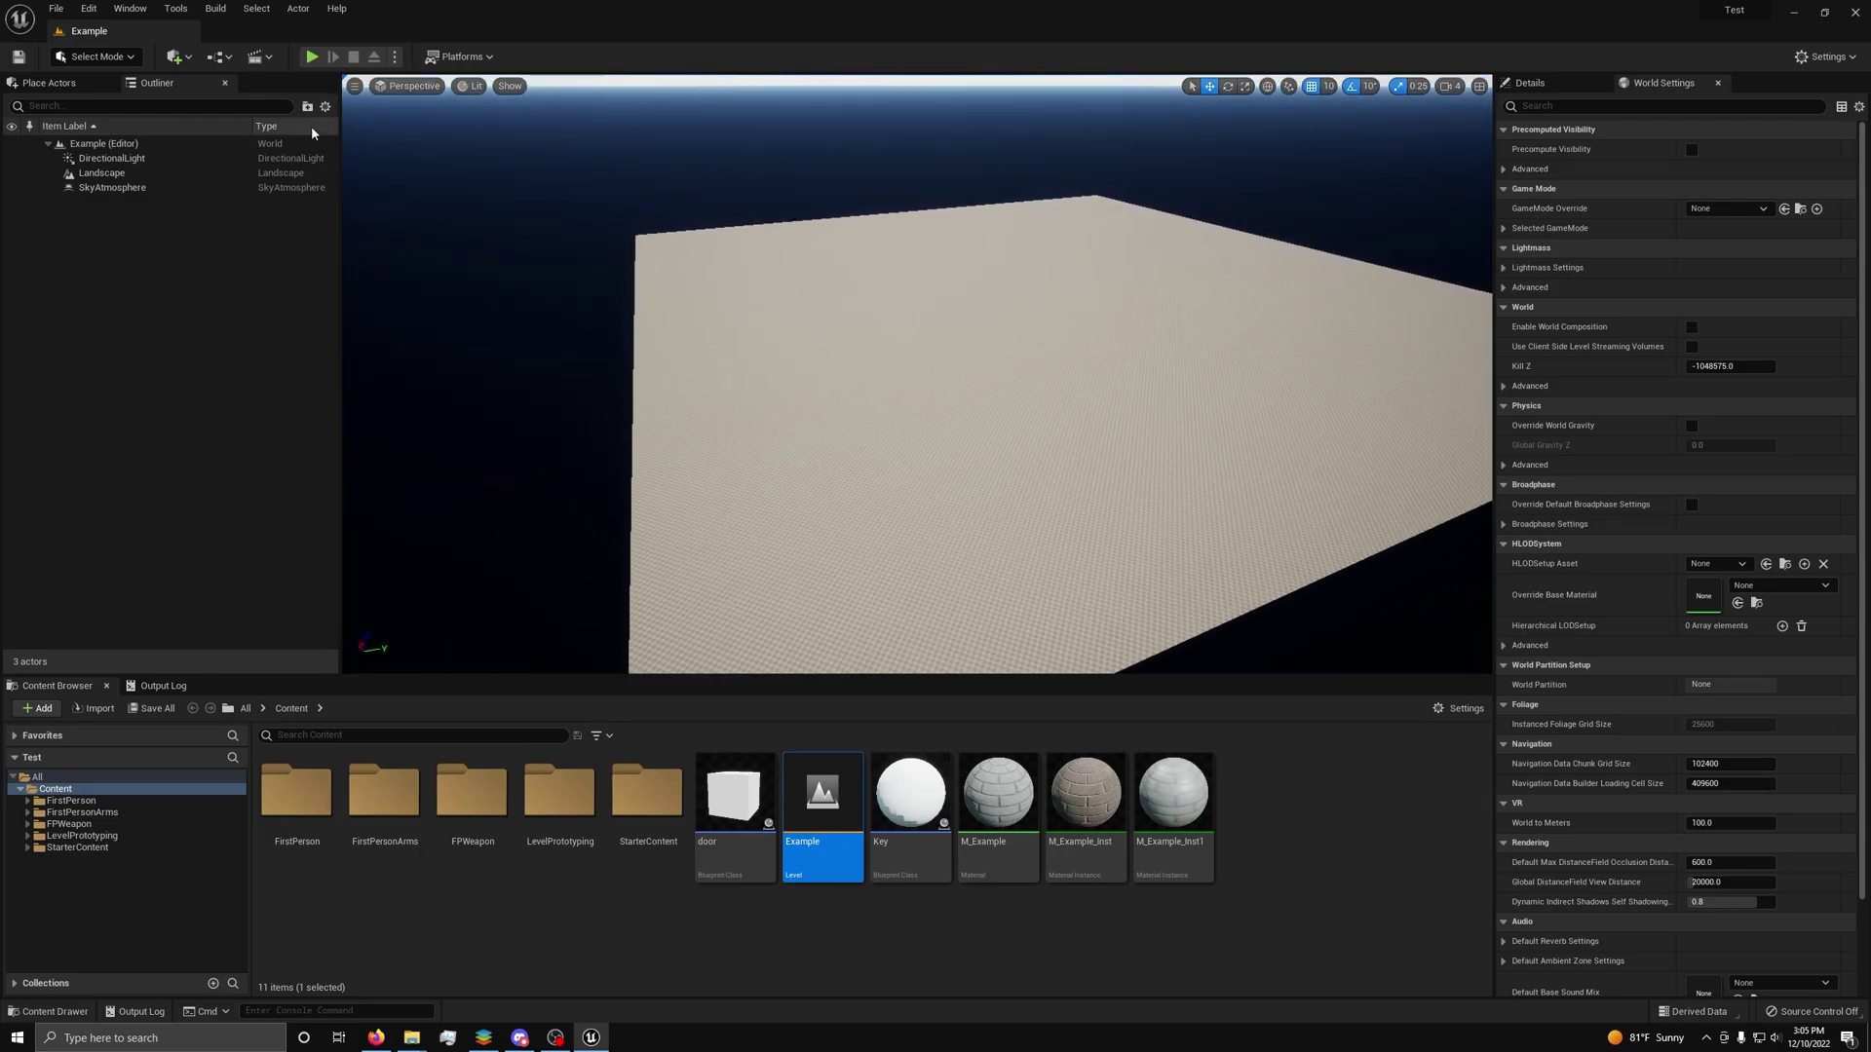
left_click(105, 55)
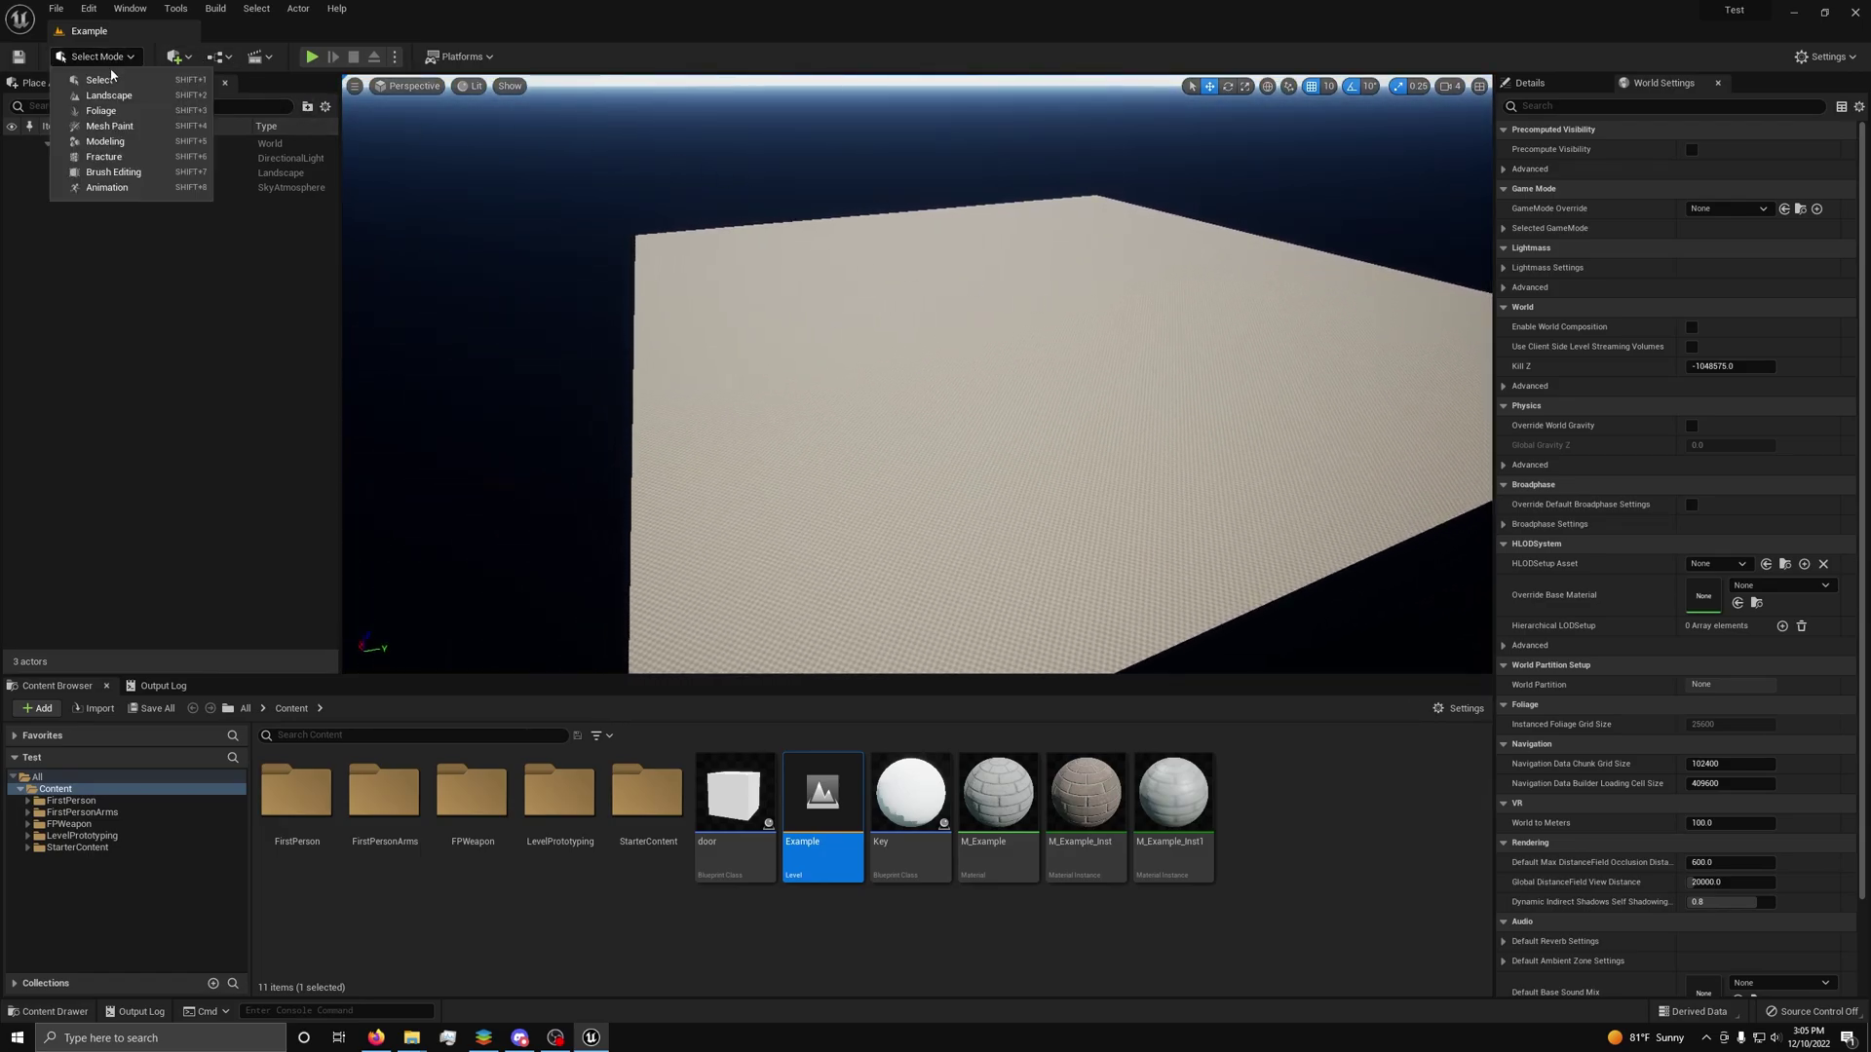
left_click(92, 95)
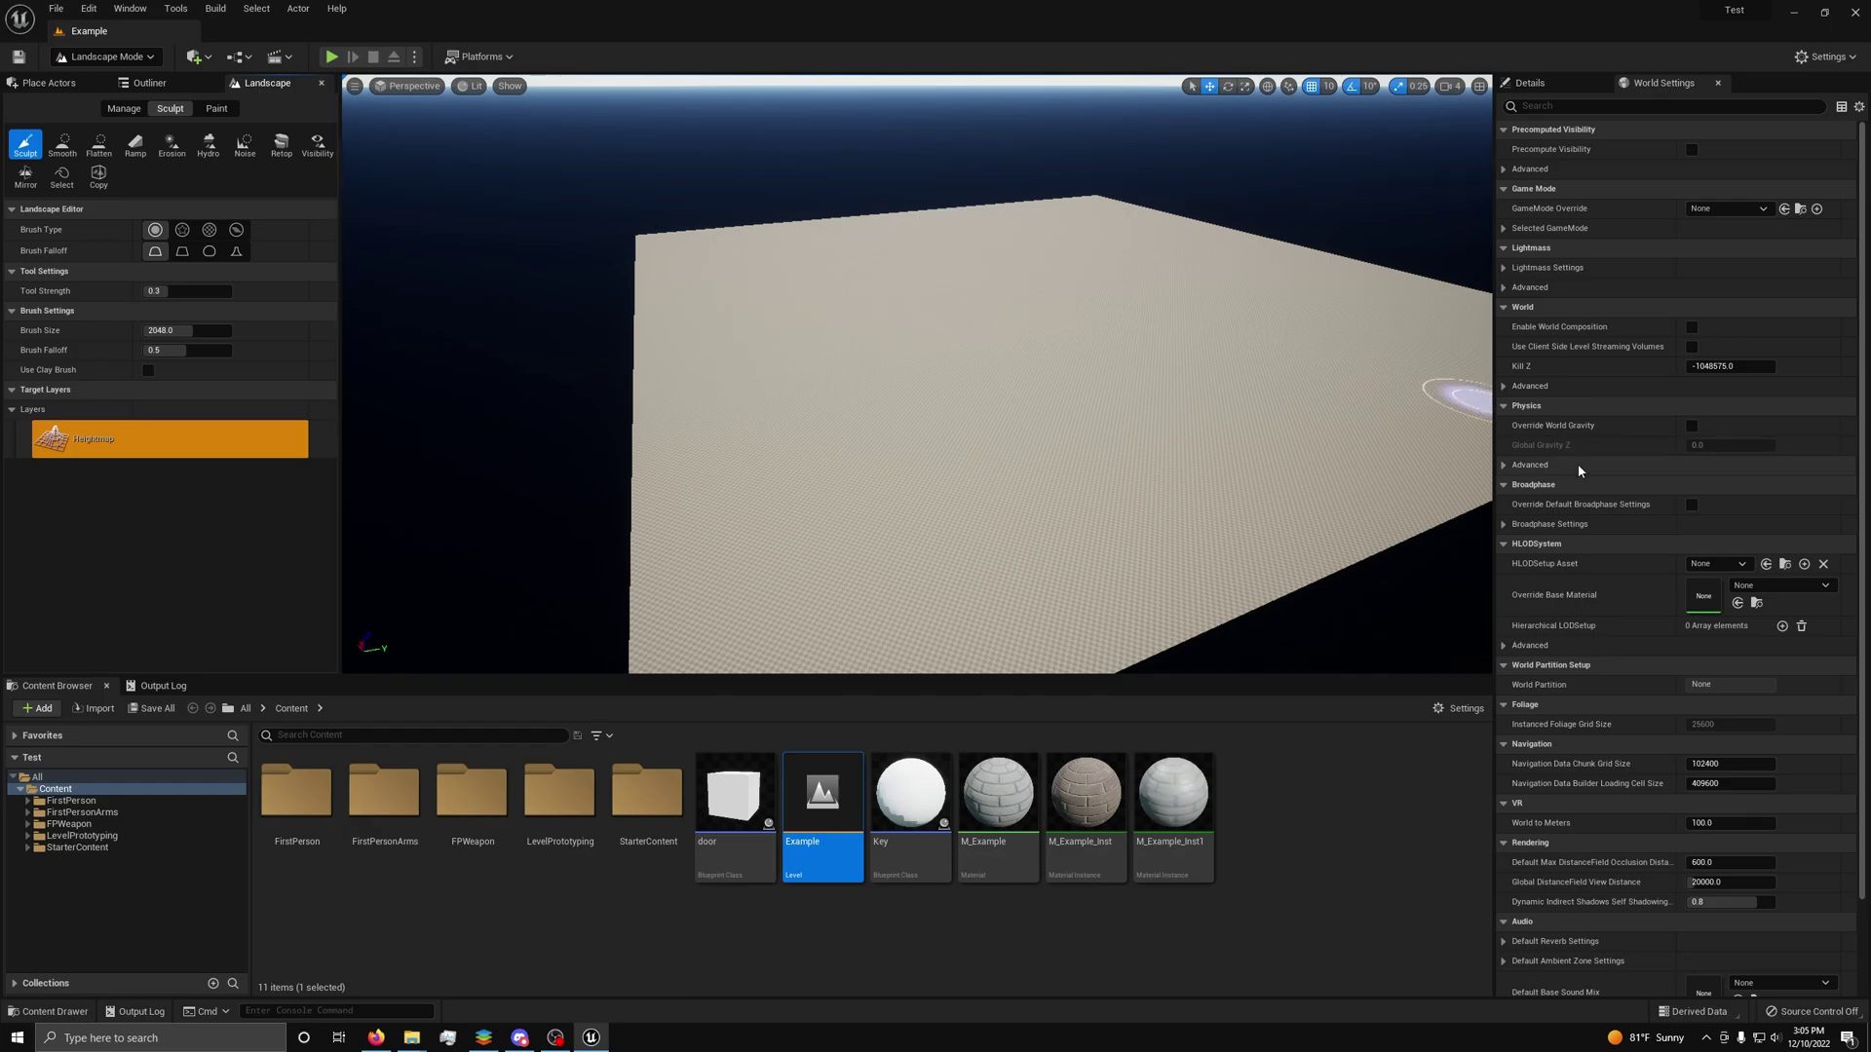
key("alt+Tab")
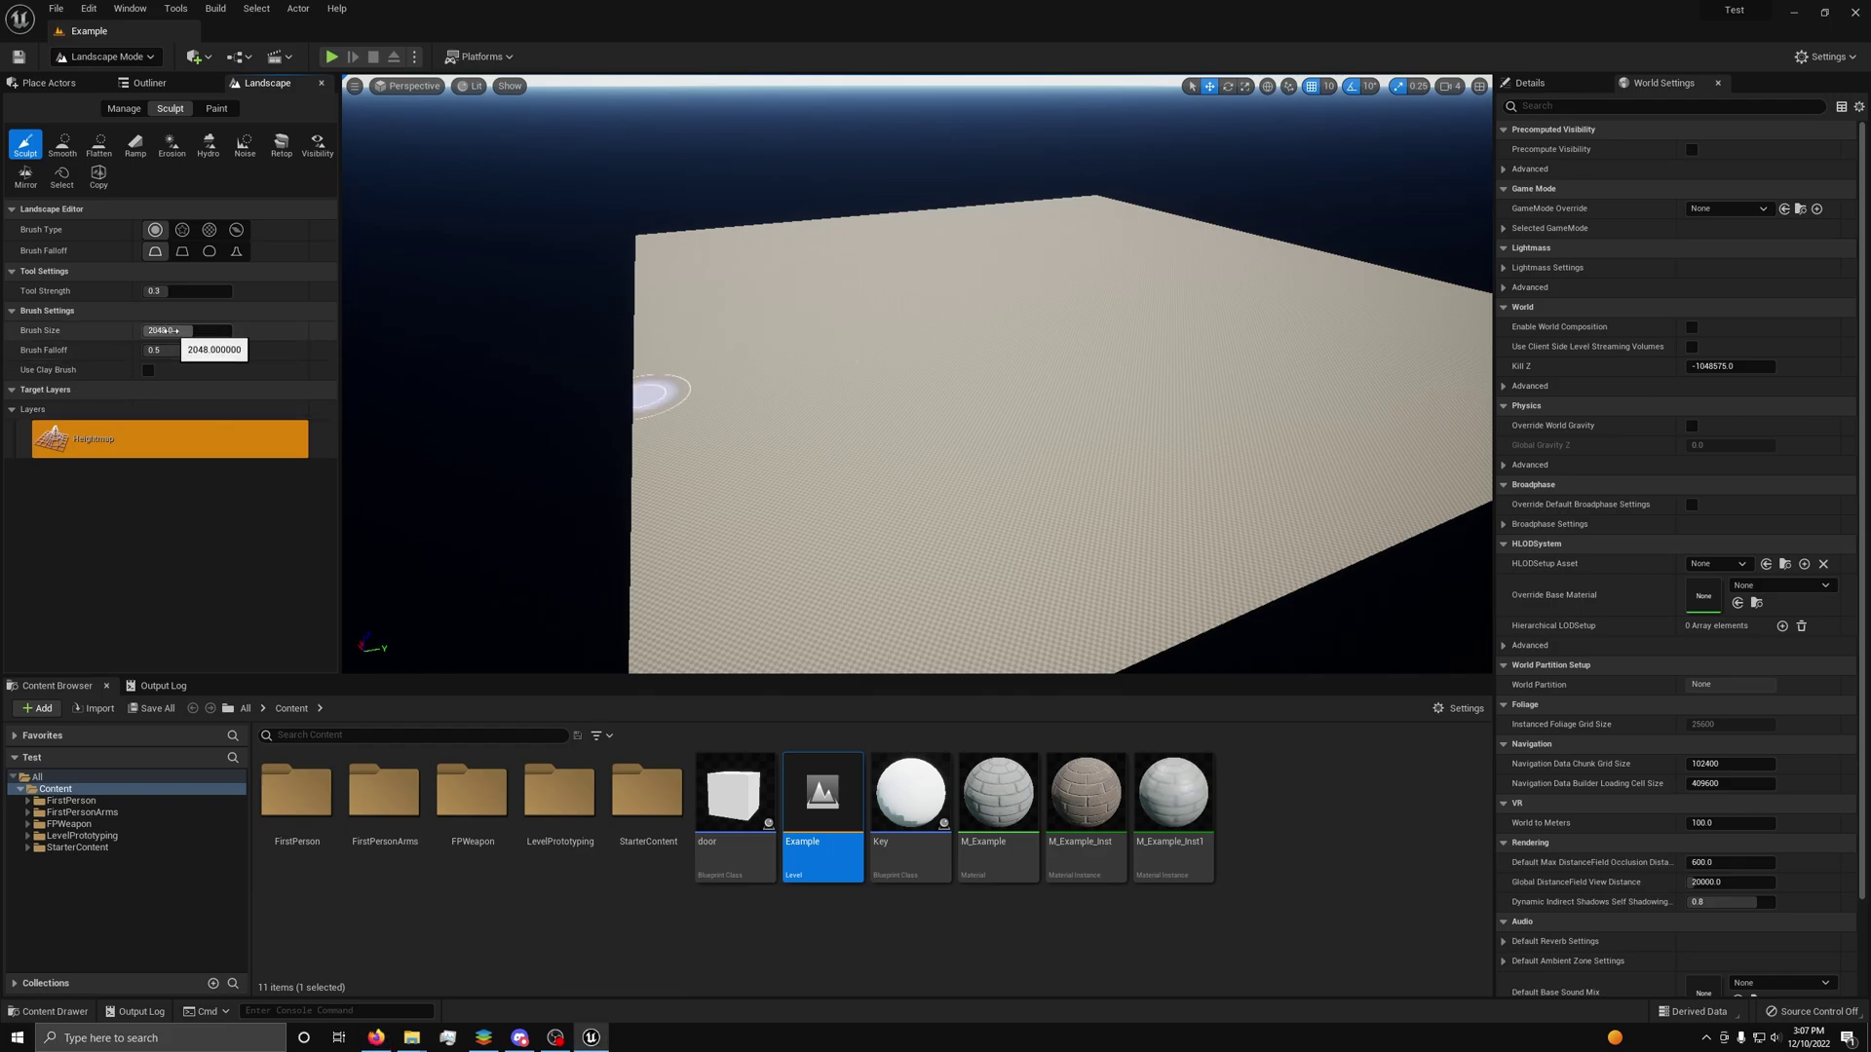
Try sculpting a bump on the landscape with the brush size set to about 1133, and undo it.
mouse_move(165, 330)
left_mouse_down()
mouse_move(234, 329)
mouse_move(161, 330)
left_mouse_up()
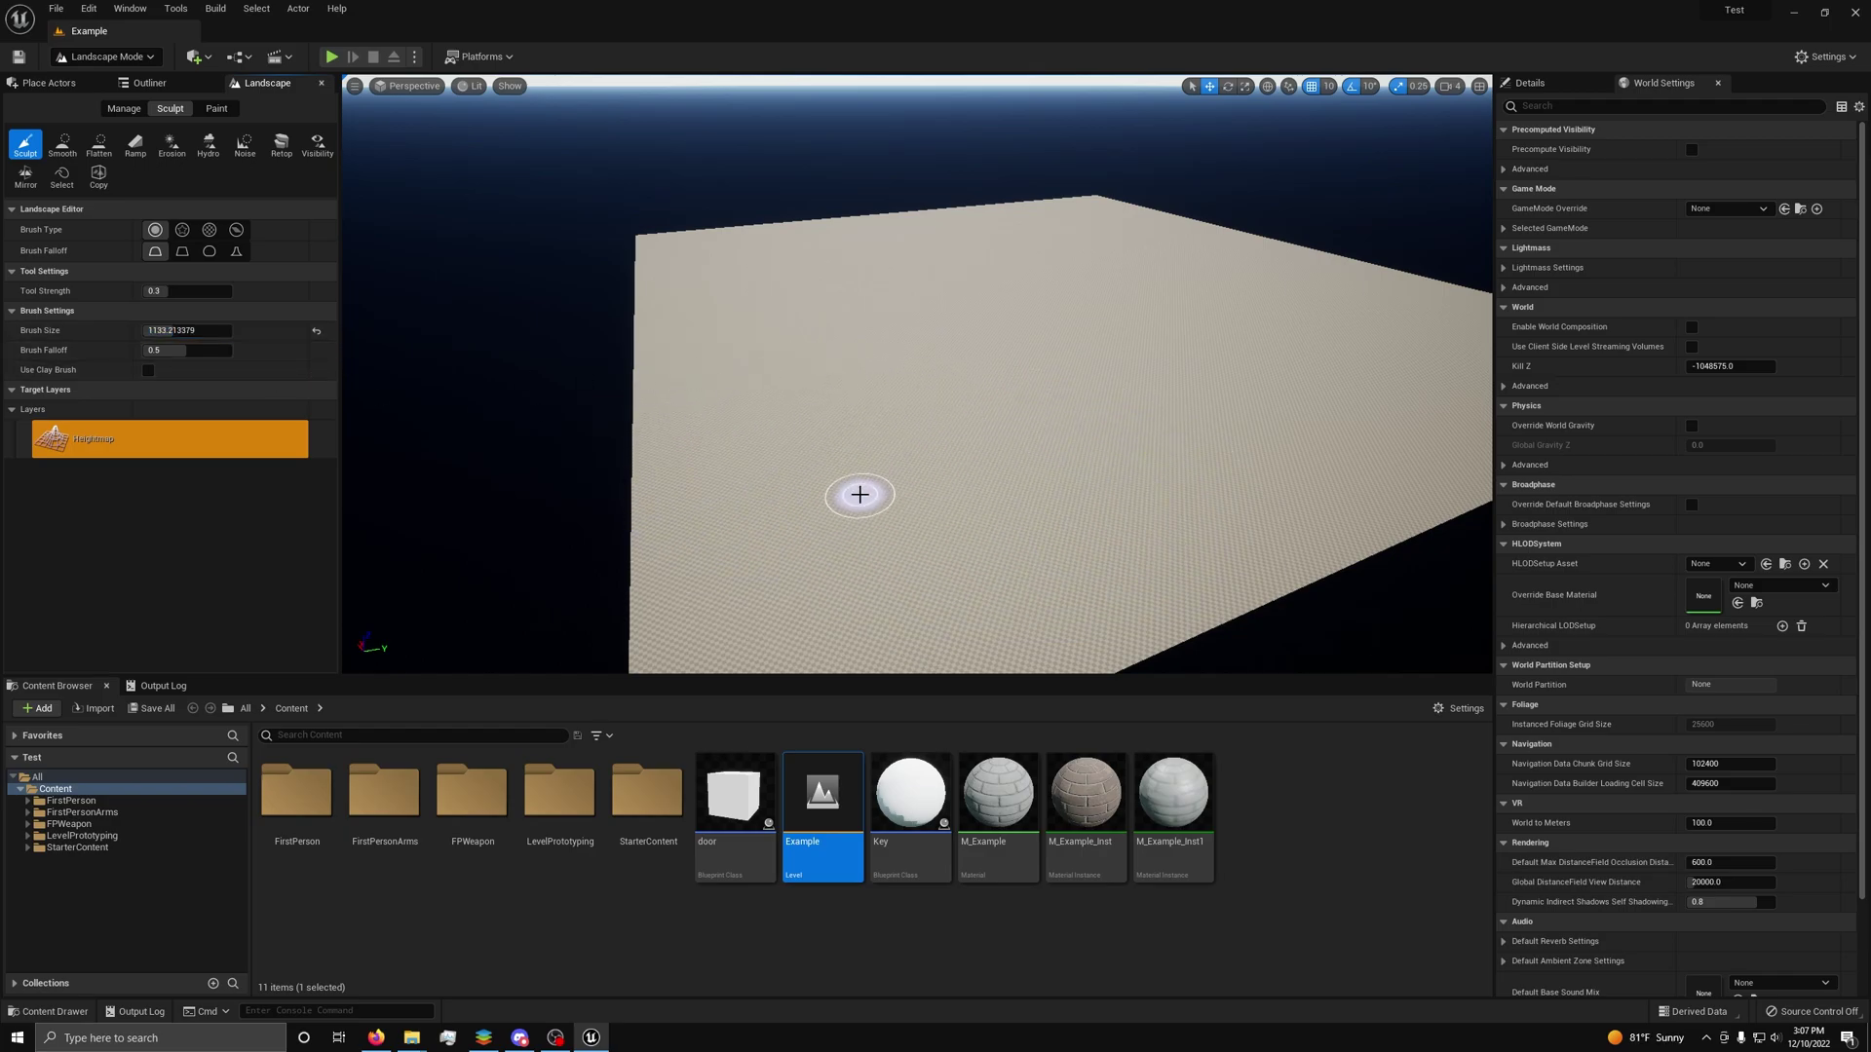
left_click(899, 437)
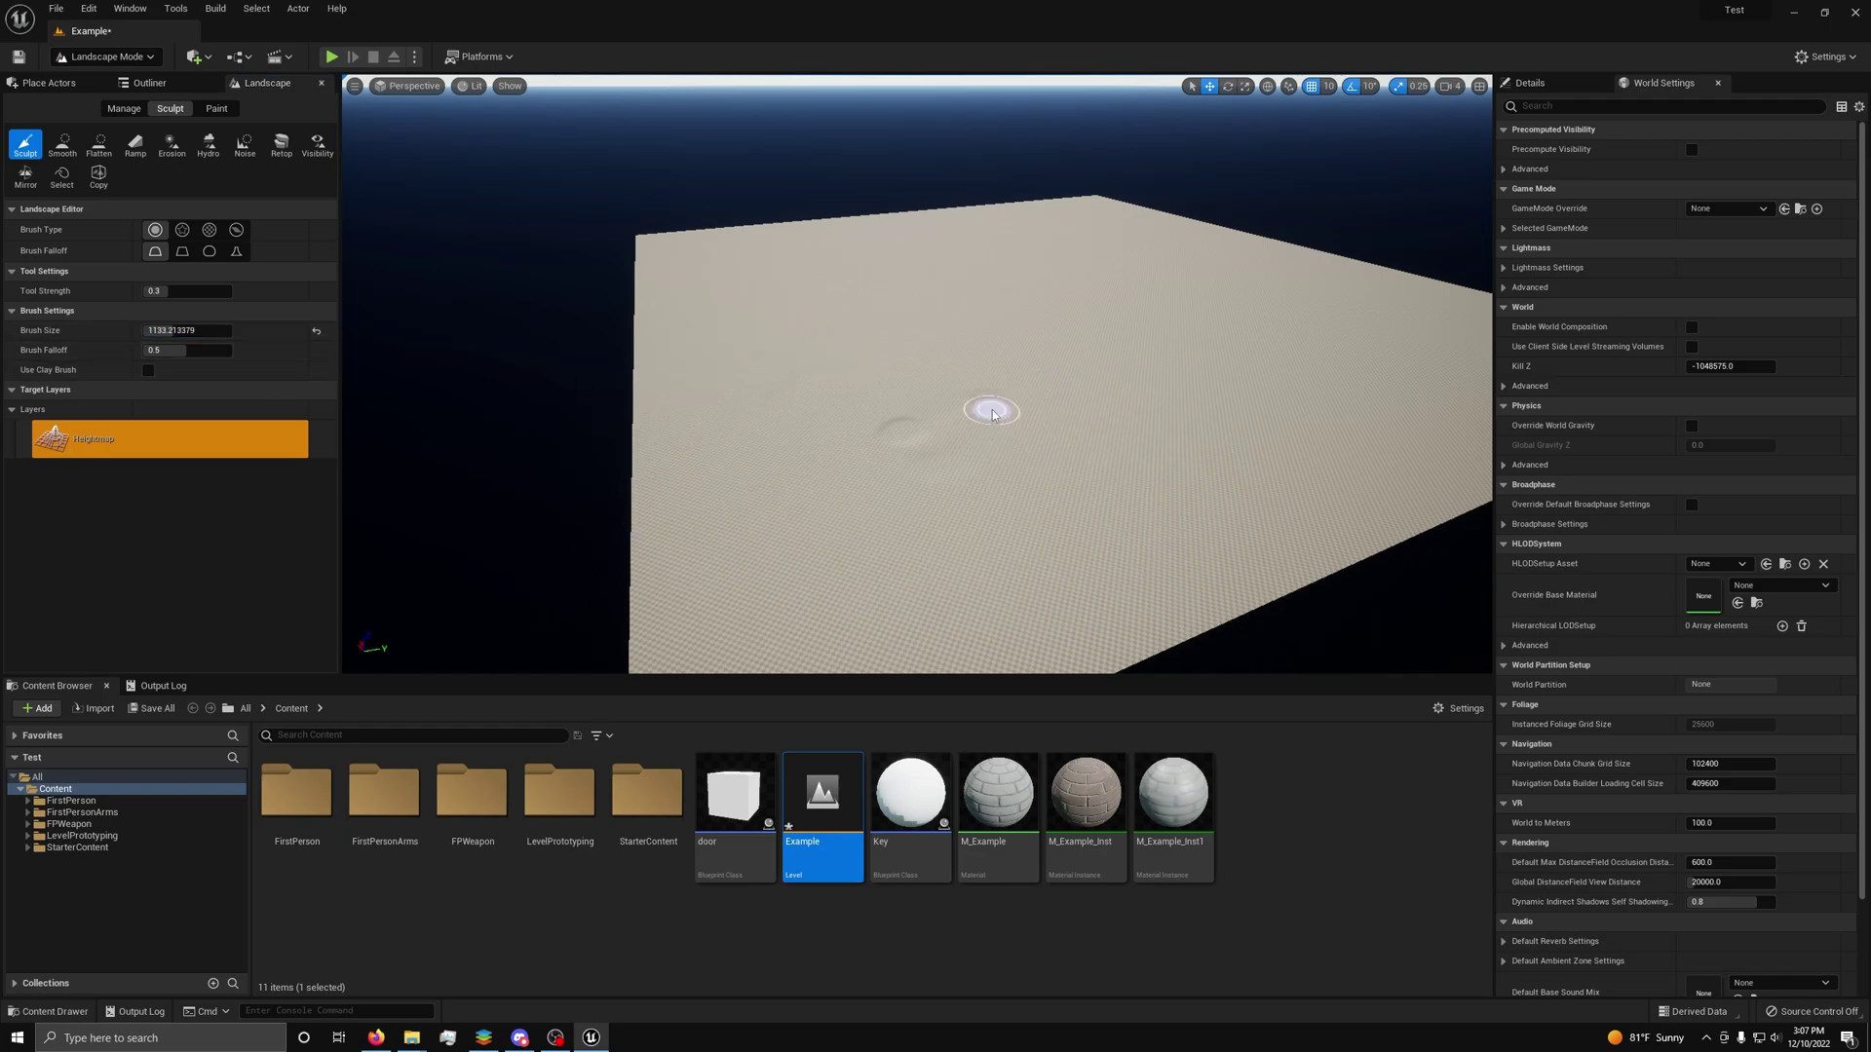
key("ctrl+z")
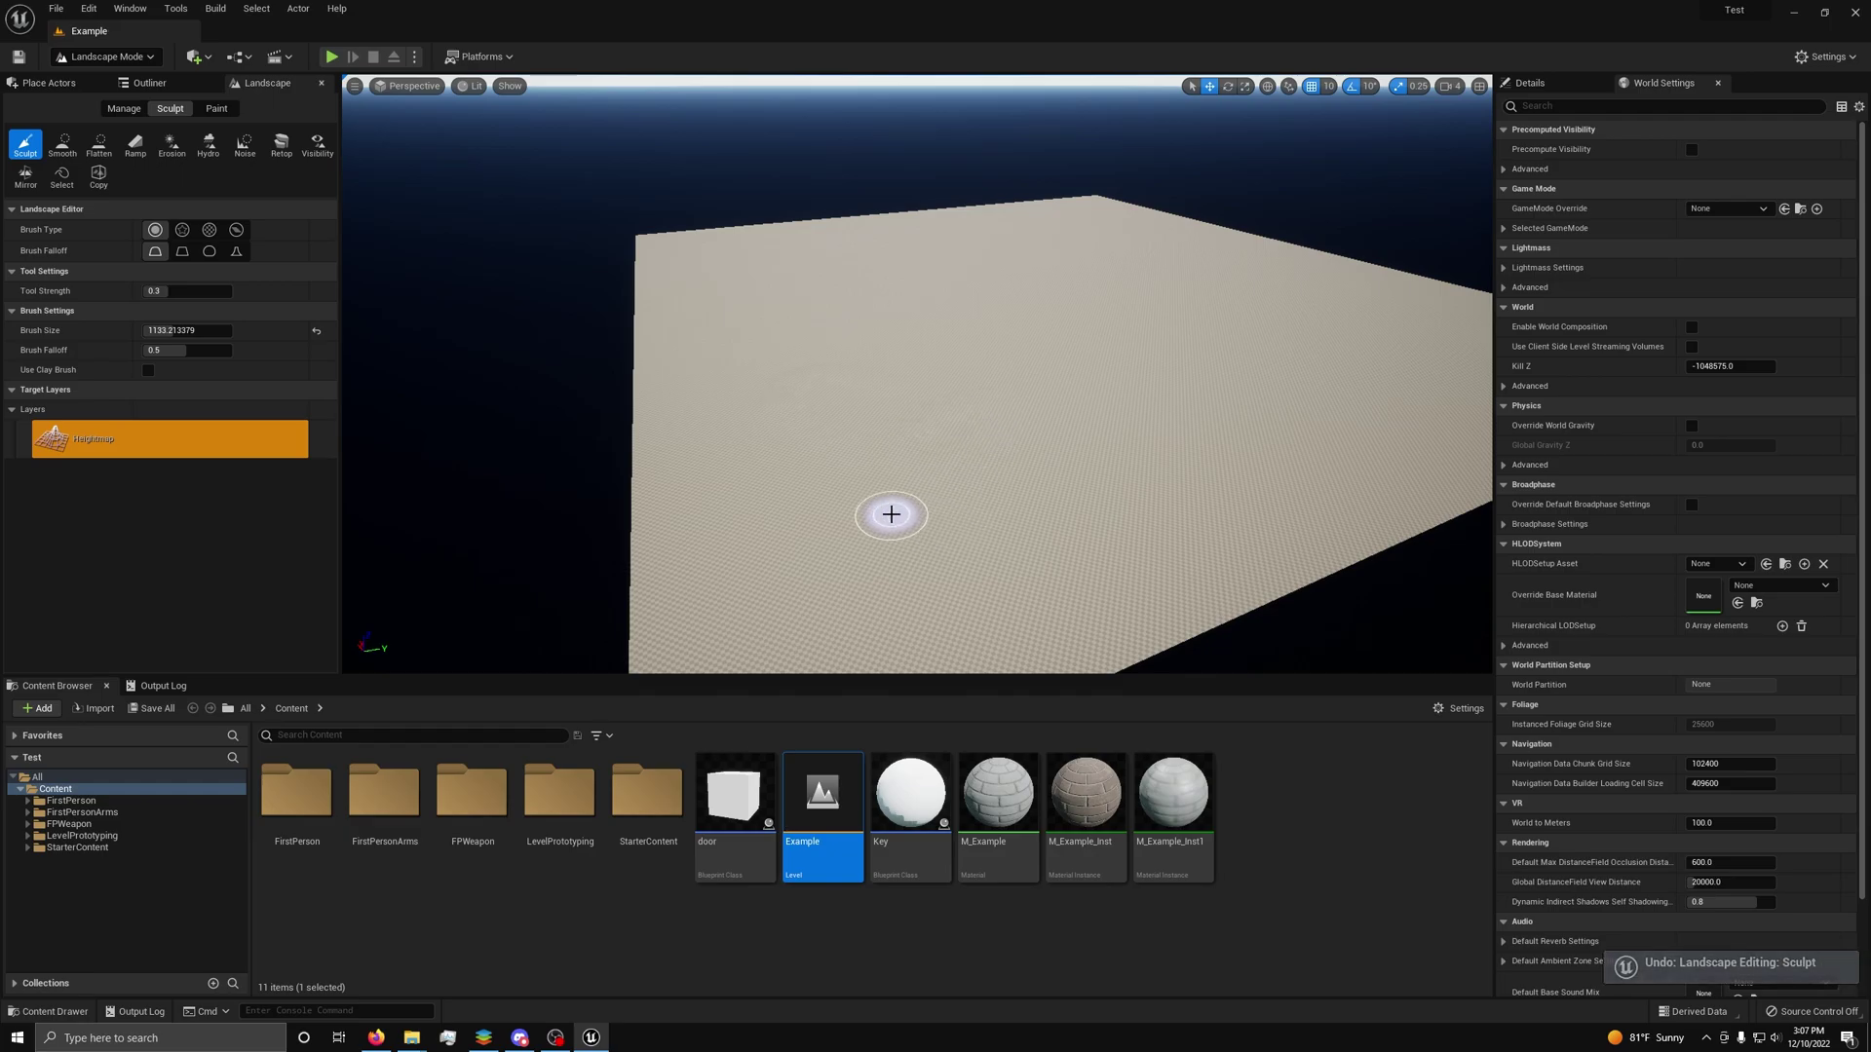
Reduce the sculpt brush size further and raise a small bump near the landscape's edge.
scroll(892, 513, "up", 3)
right_click_drag(904, 508, 905, 634)
key("w")
key("s")
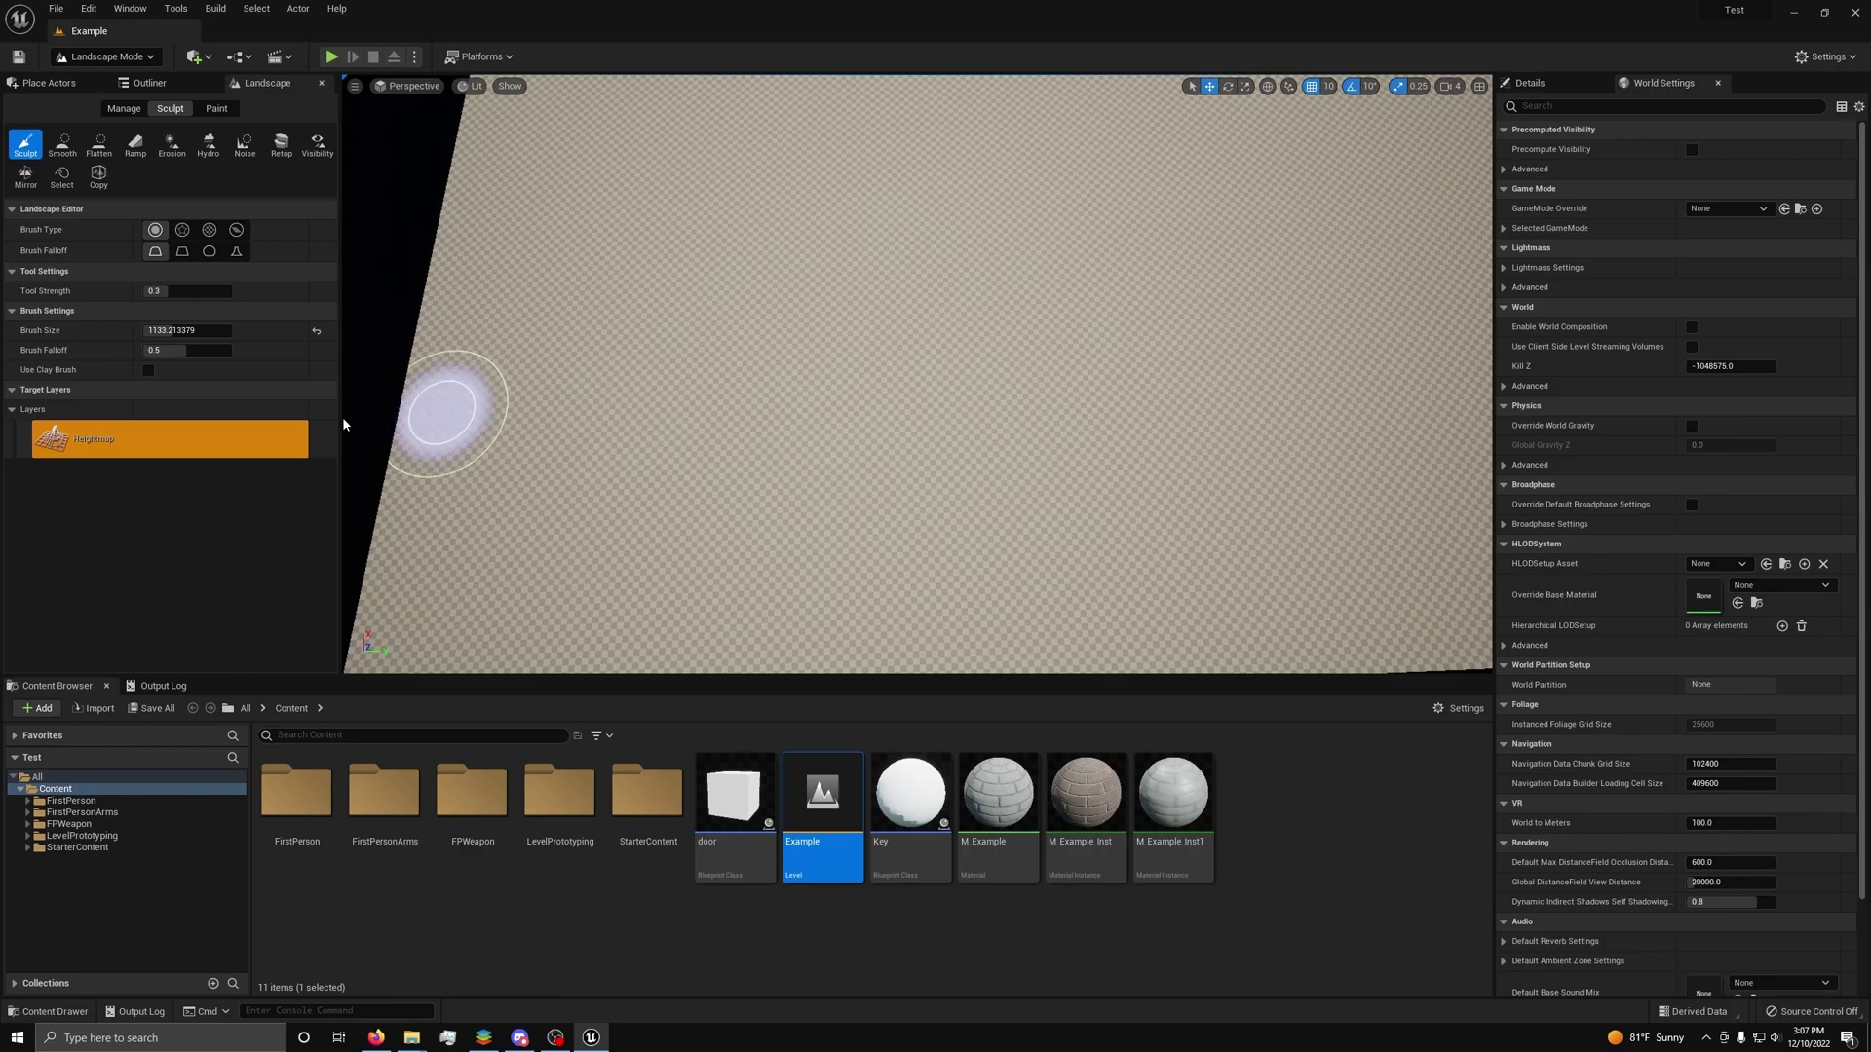
left_click_drag(159, 330, 147, 330)
left_click(634, 443)
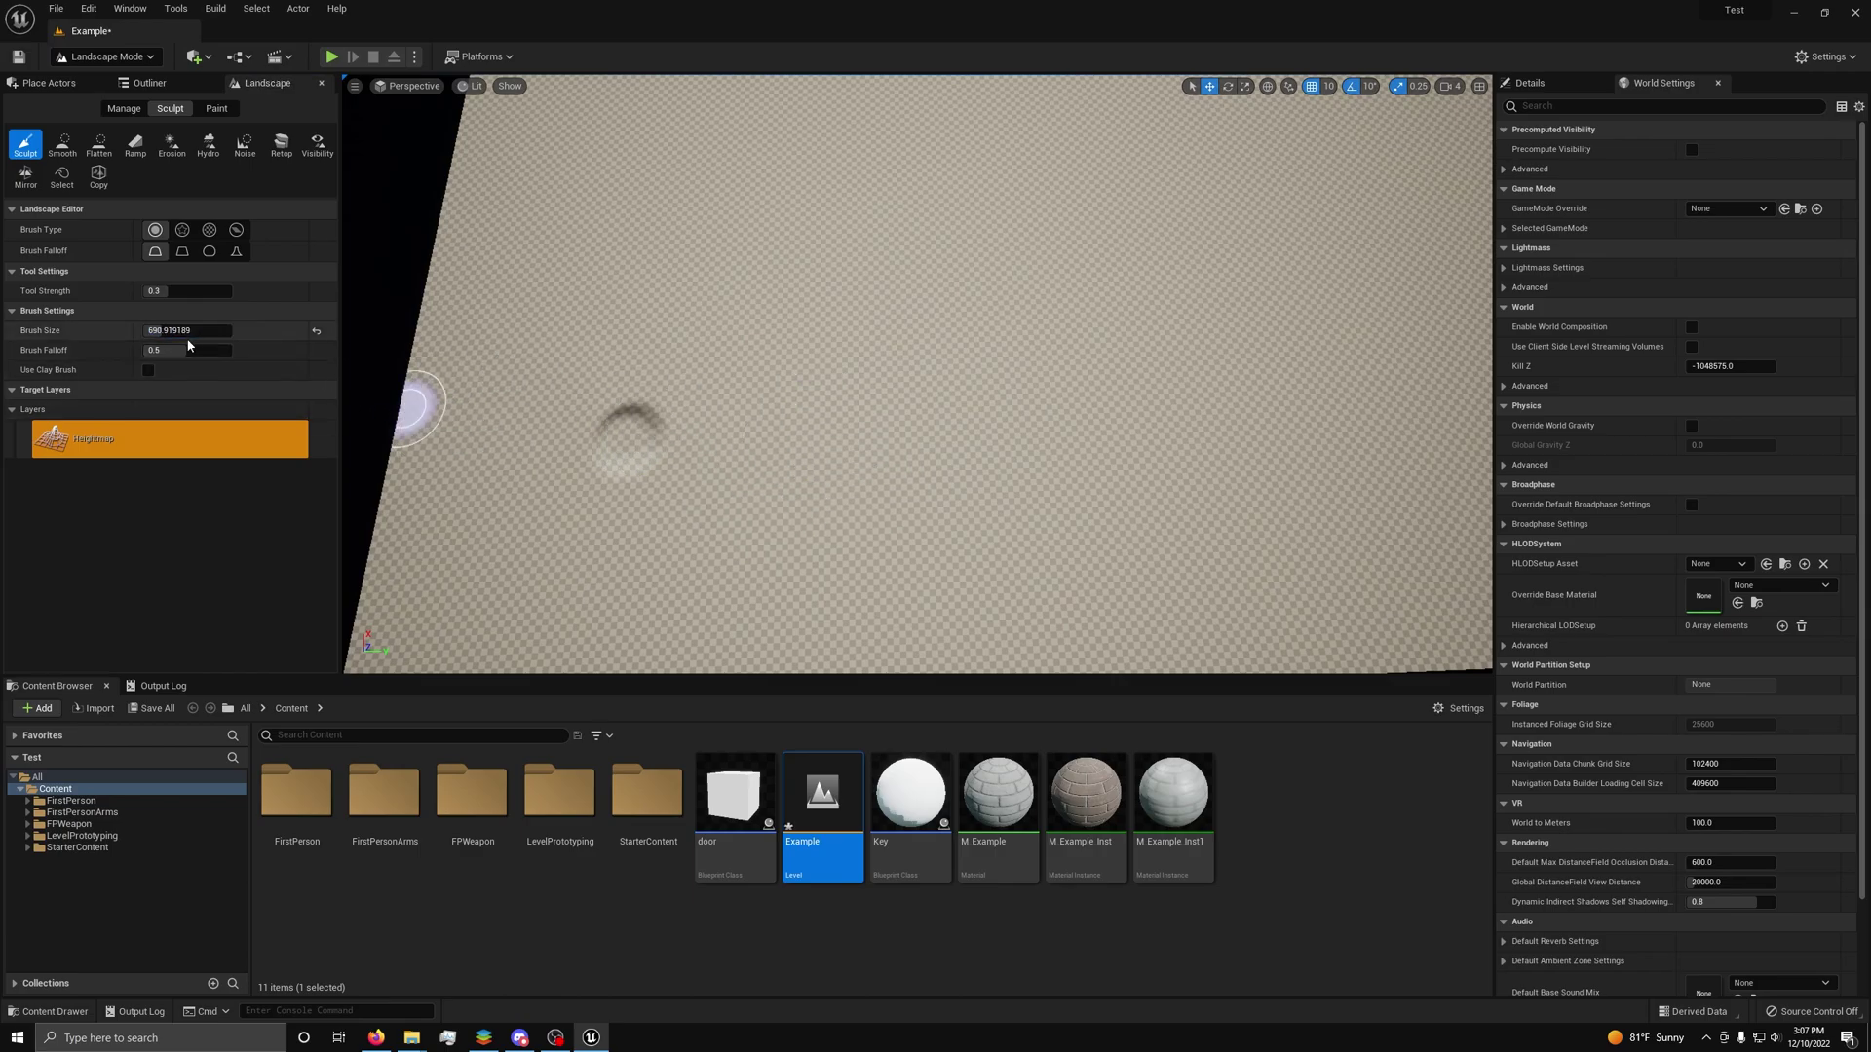
Set the brush size to about 3745, sculpt a large mound beside the small bump, and undo both.
left_click_drag(185, 330, 255, 330)
left_click(1232, 344)
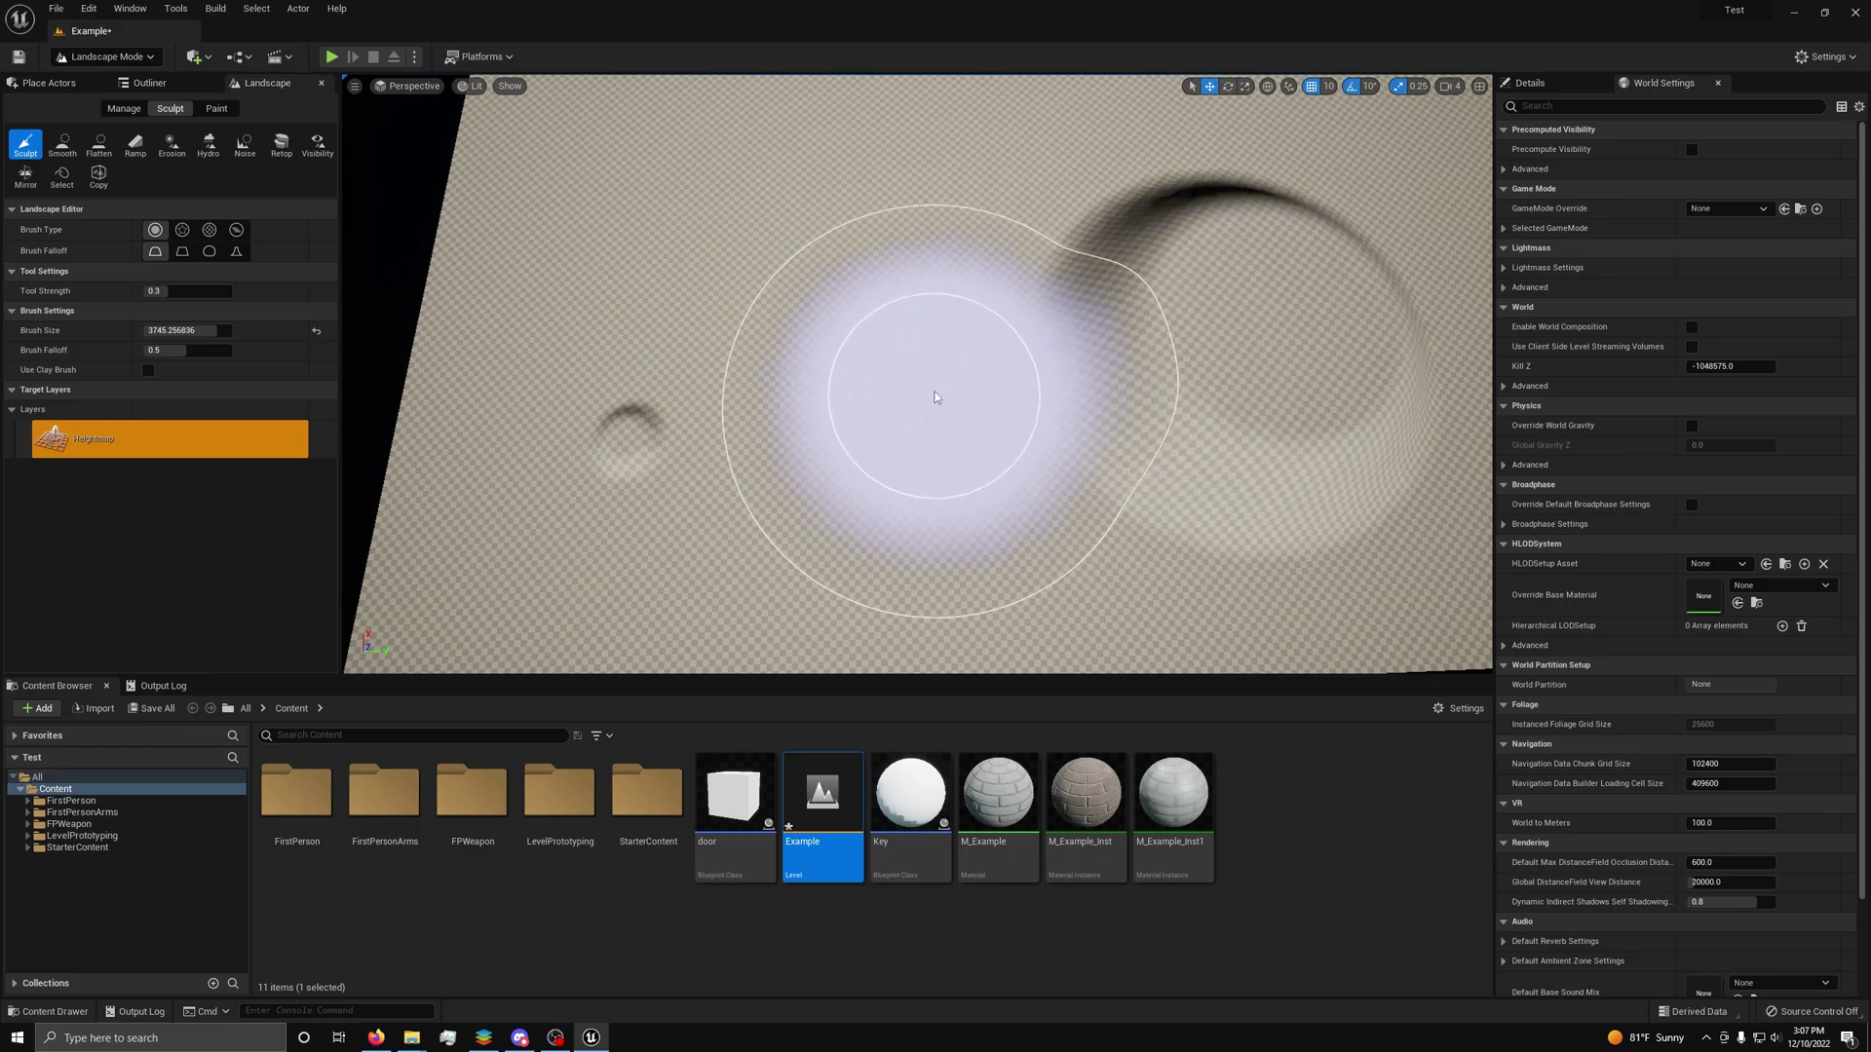
mouse_move(940, 397)
right_mouse_down()
mouse_move(1013, 273)
mouse_move(1150, 410)
mouse_move(984, 263)
mouse_move(955, 272)
mouse_move(933, 391)
right_mouse_up()
key("w")
key("ctrl+z")
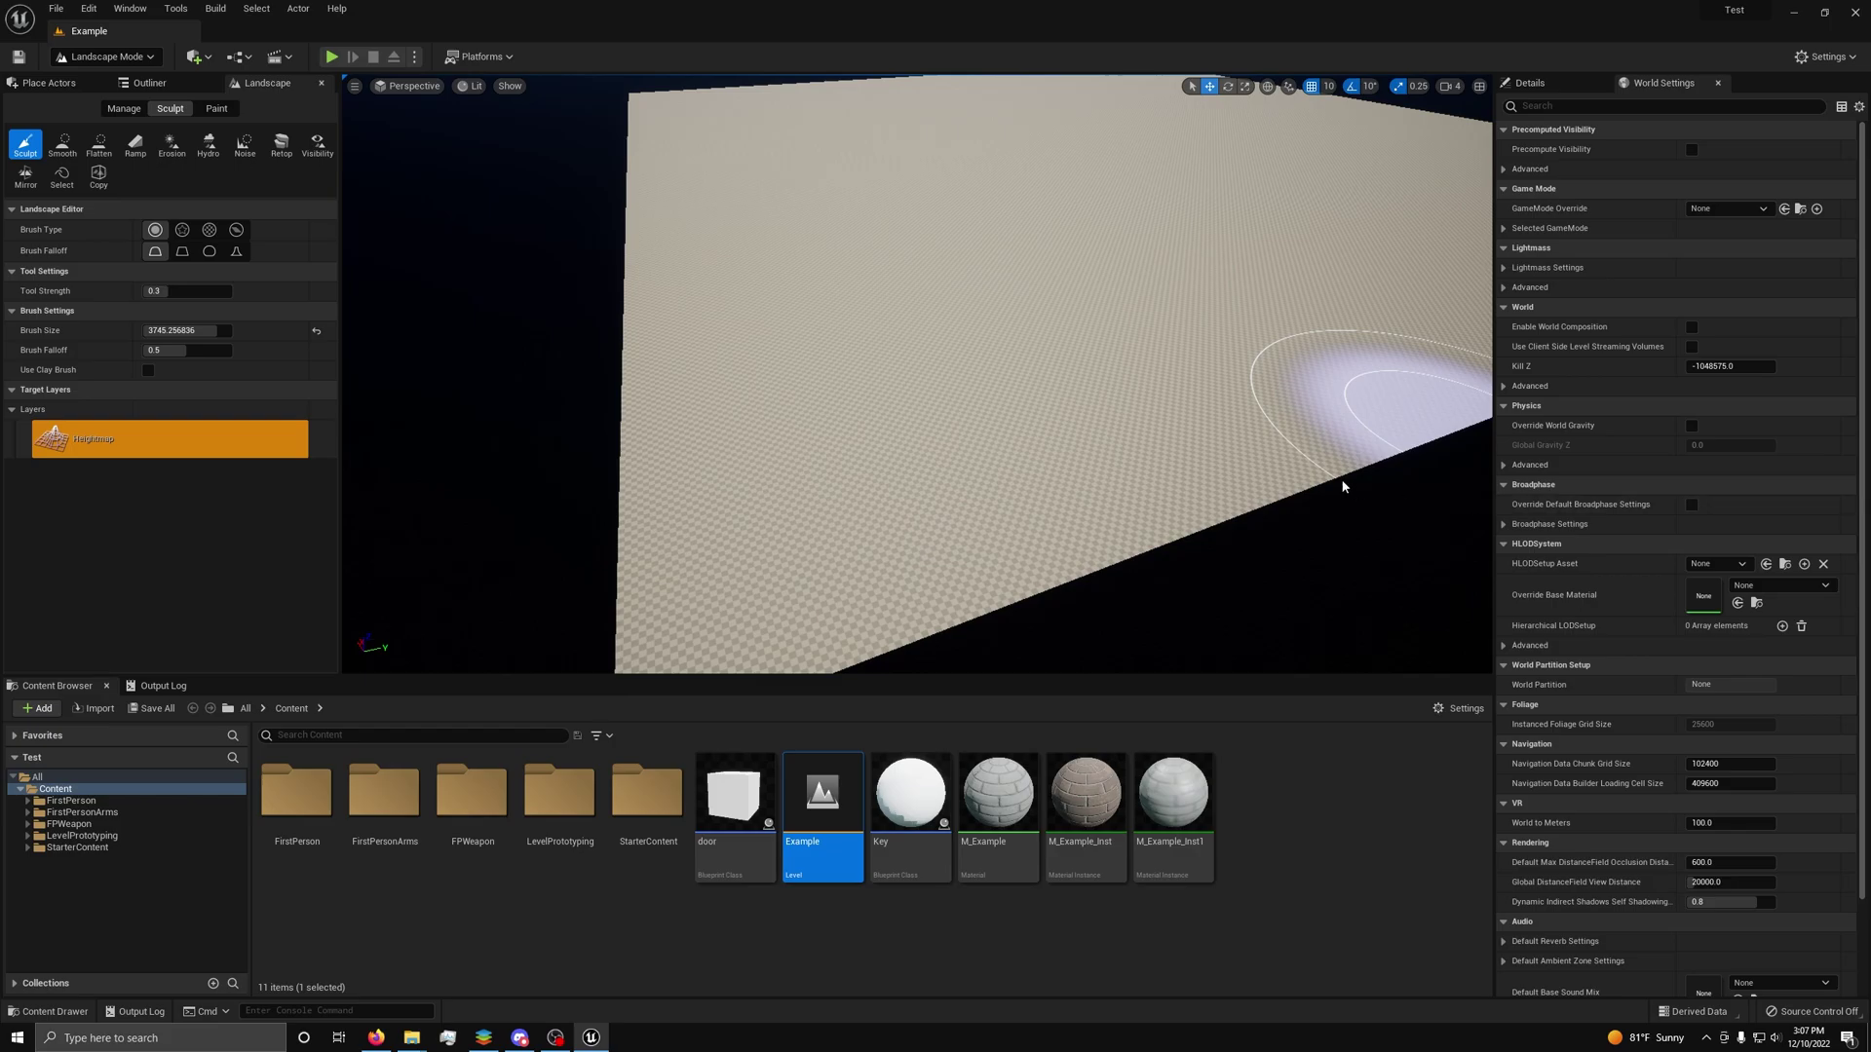
Sculpt a steep-sided mound with brush falloff 0.0 and a soft one beside it with falloff 1.0.
left_click_drag(209, 351, 188, 351)
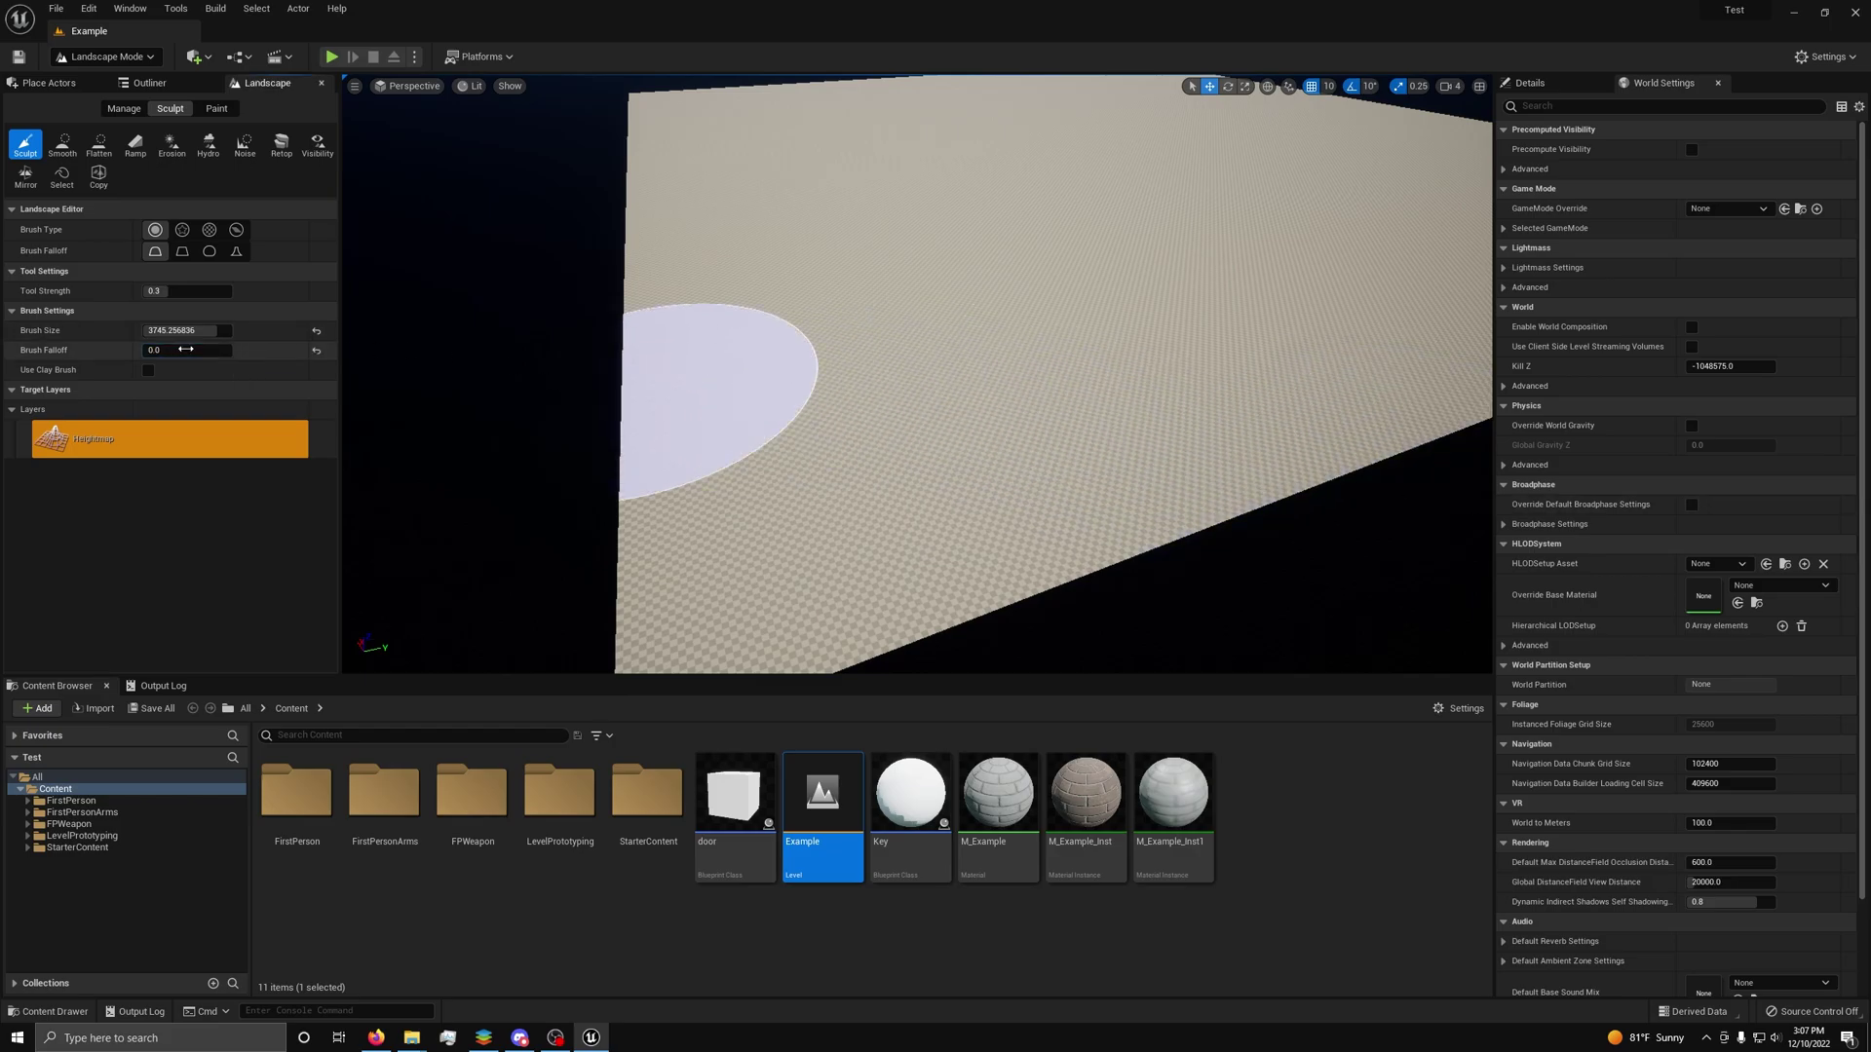
left_click_drag(885, 367, 886, 311)
left_click_drag(188, 351, 254, 349)
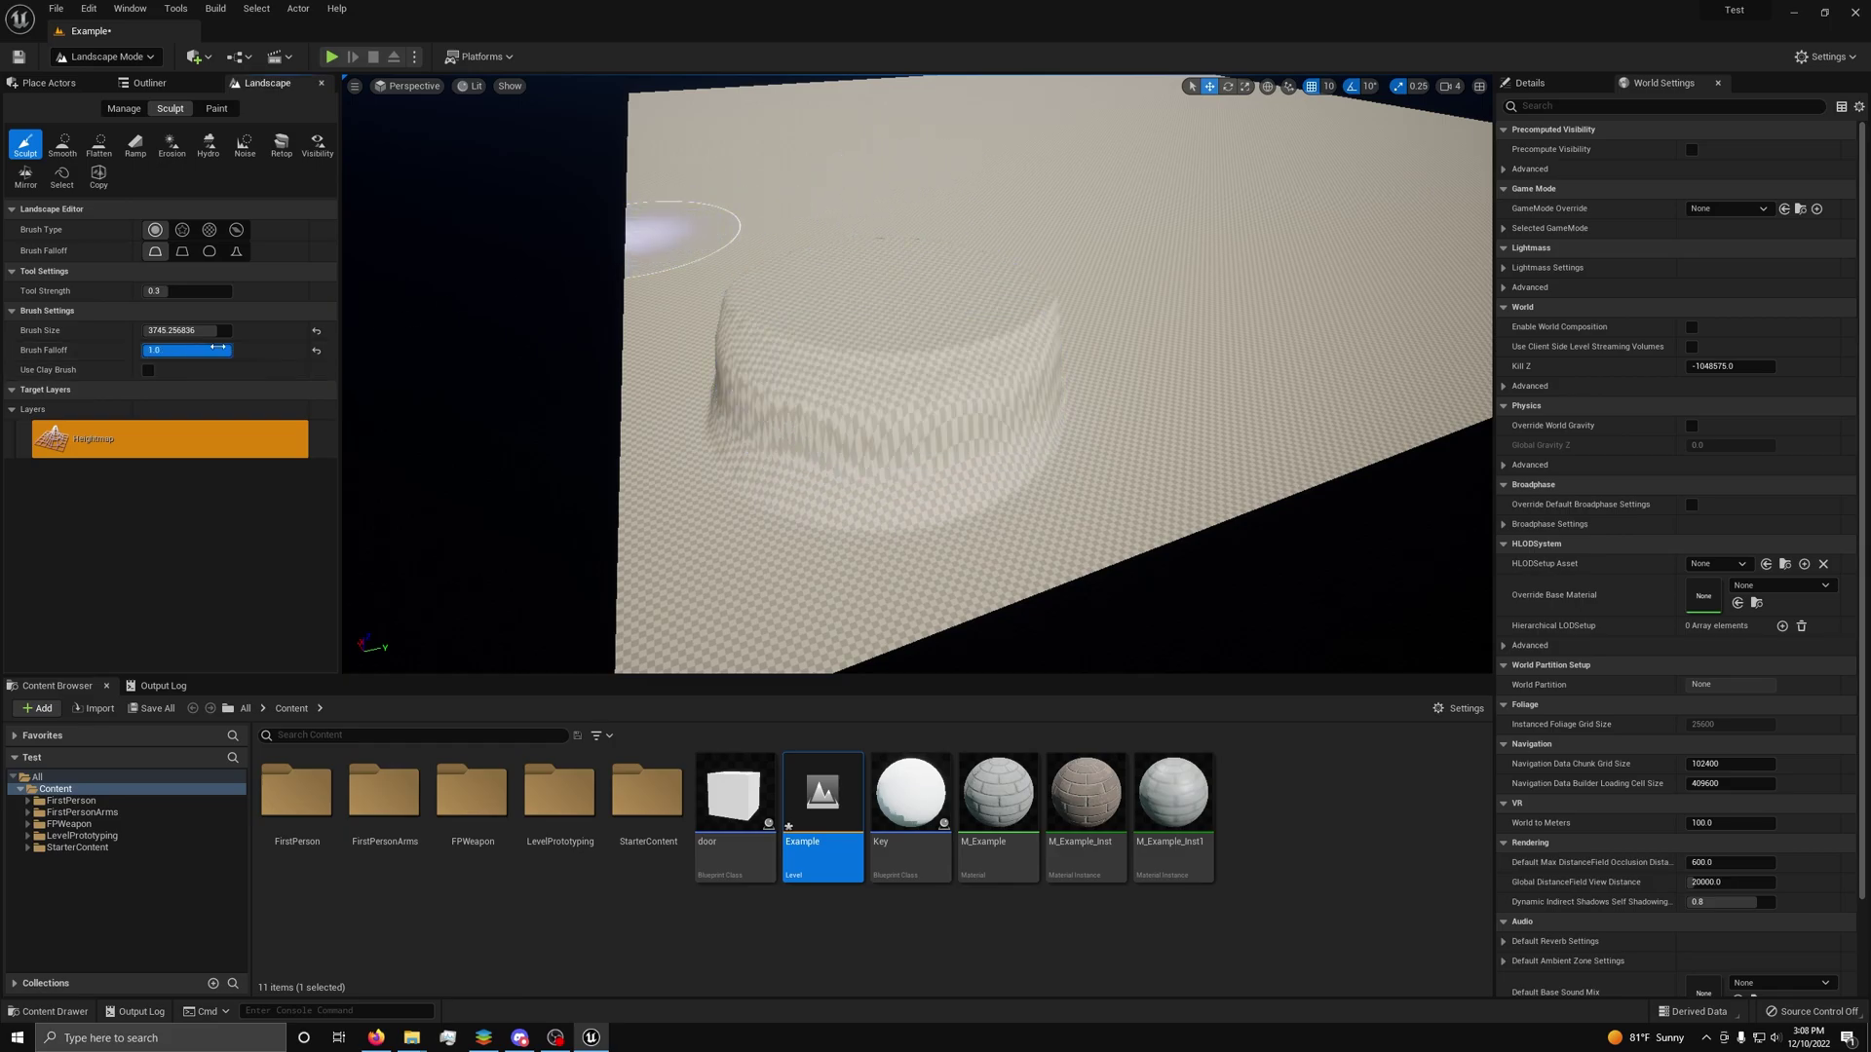
left_click_drag(1211, 313, 1228, 305)
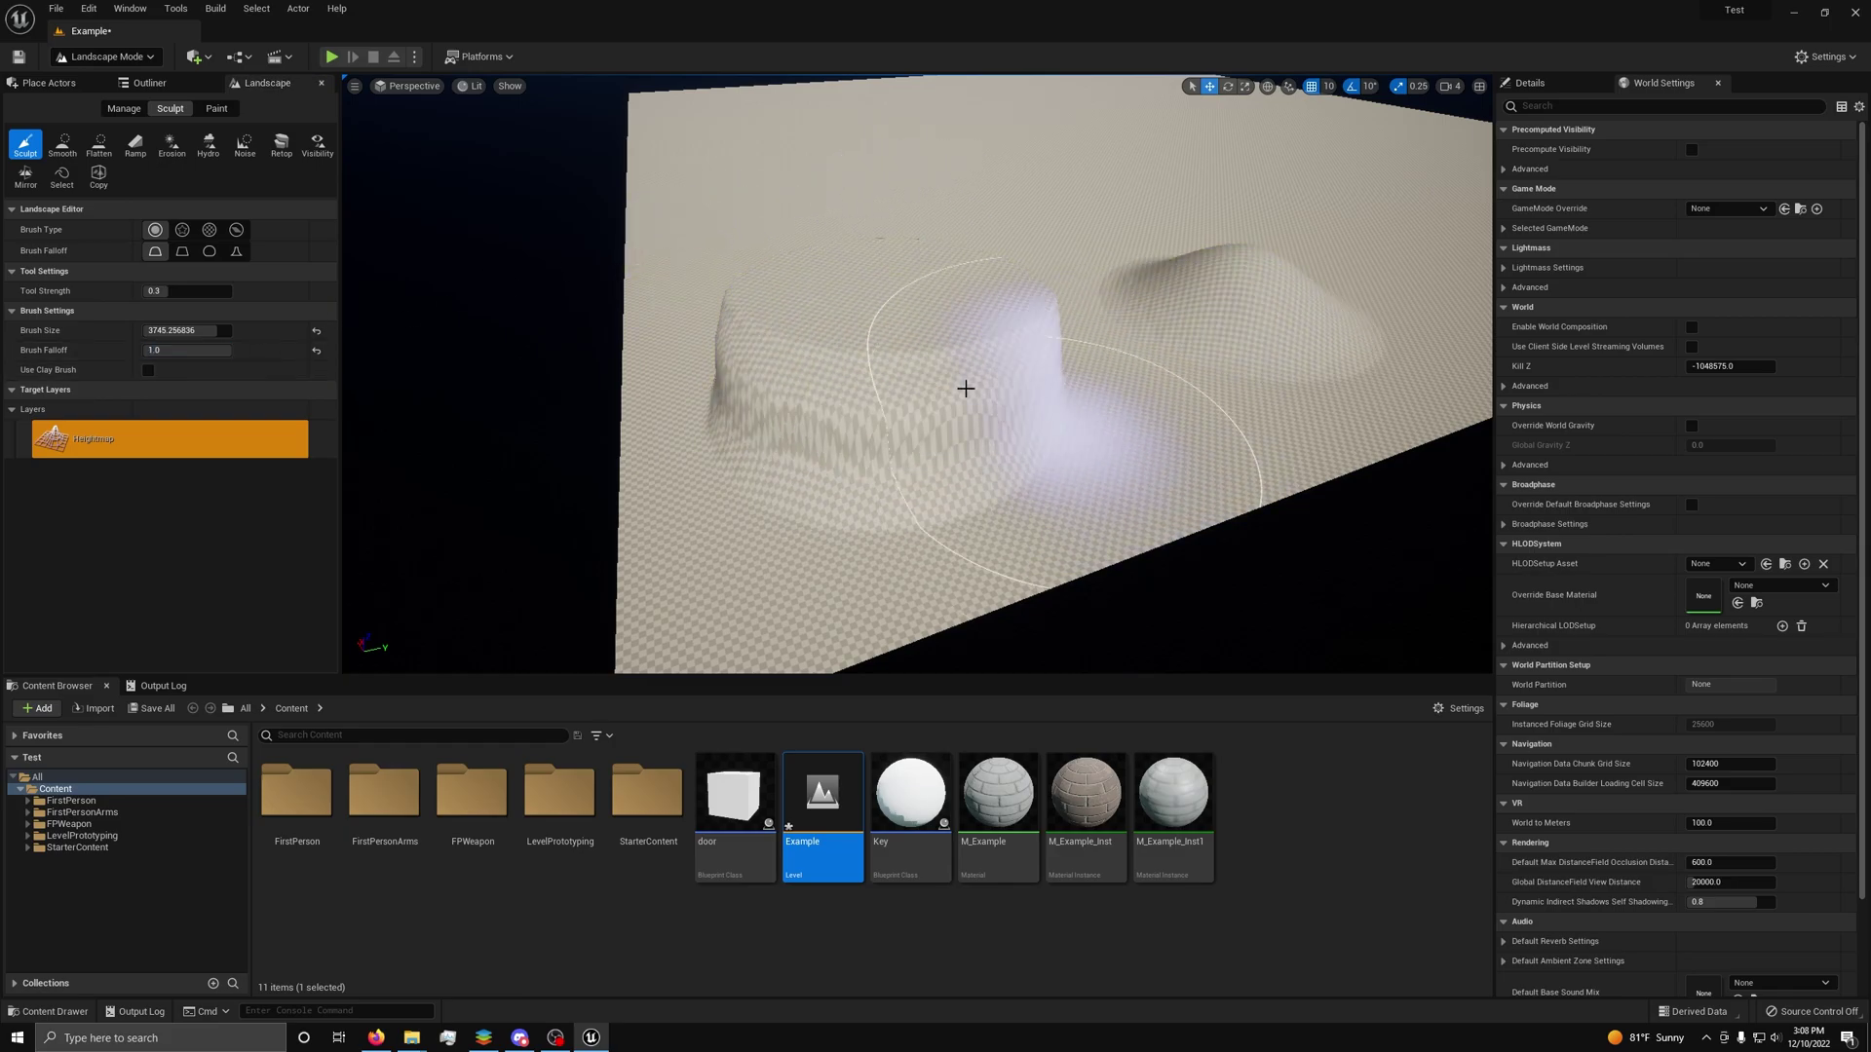
View the two falloff test mounds from other angles and undo them.
mouse_move(1255, 400)
right_mouse_down()
mouse_move(1315, 366)
mouse_move(1208, 346)
mouse_move(1266, 341)
mouse_move(1267, 317)
right_mouse_up()
key("w")
key("s")
key("w")
right_click_drag(1170, 404, 1265, 430)
key("ctrl+z")
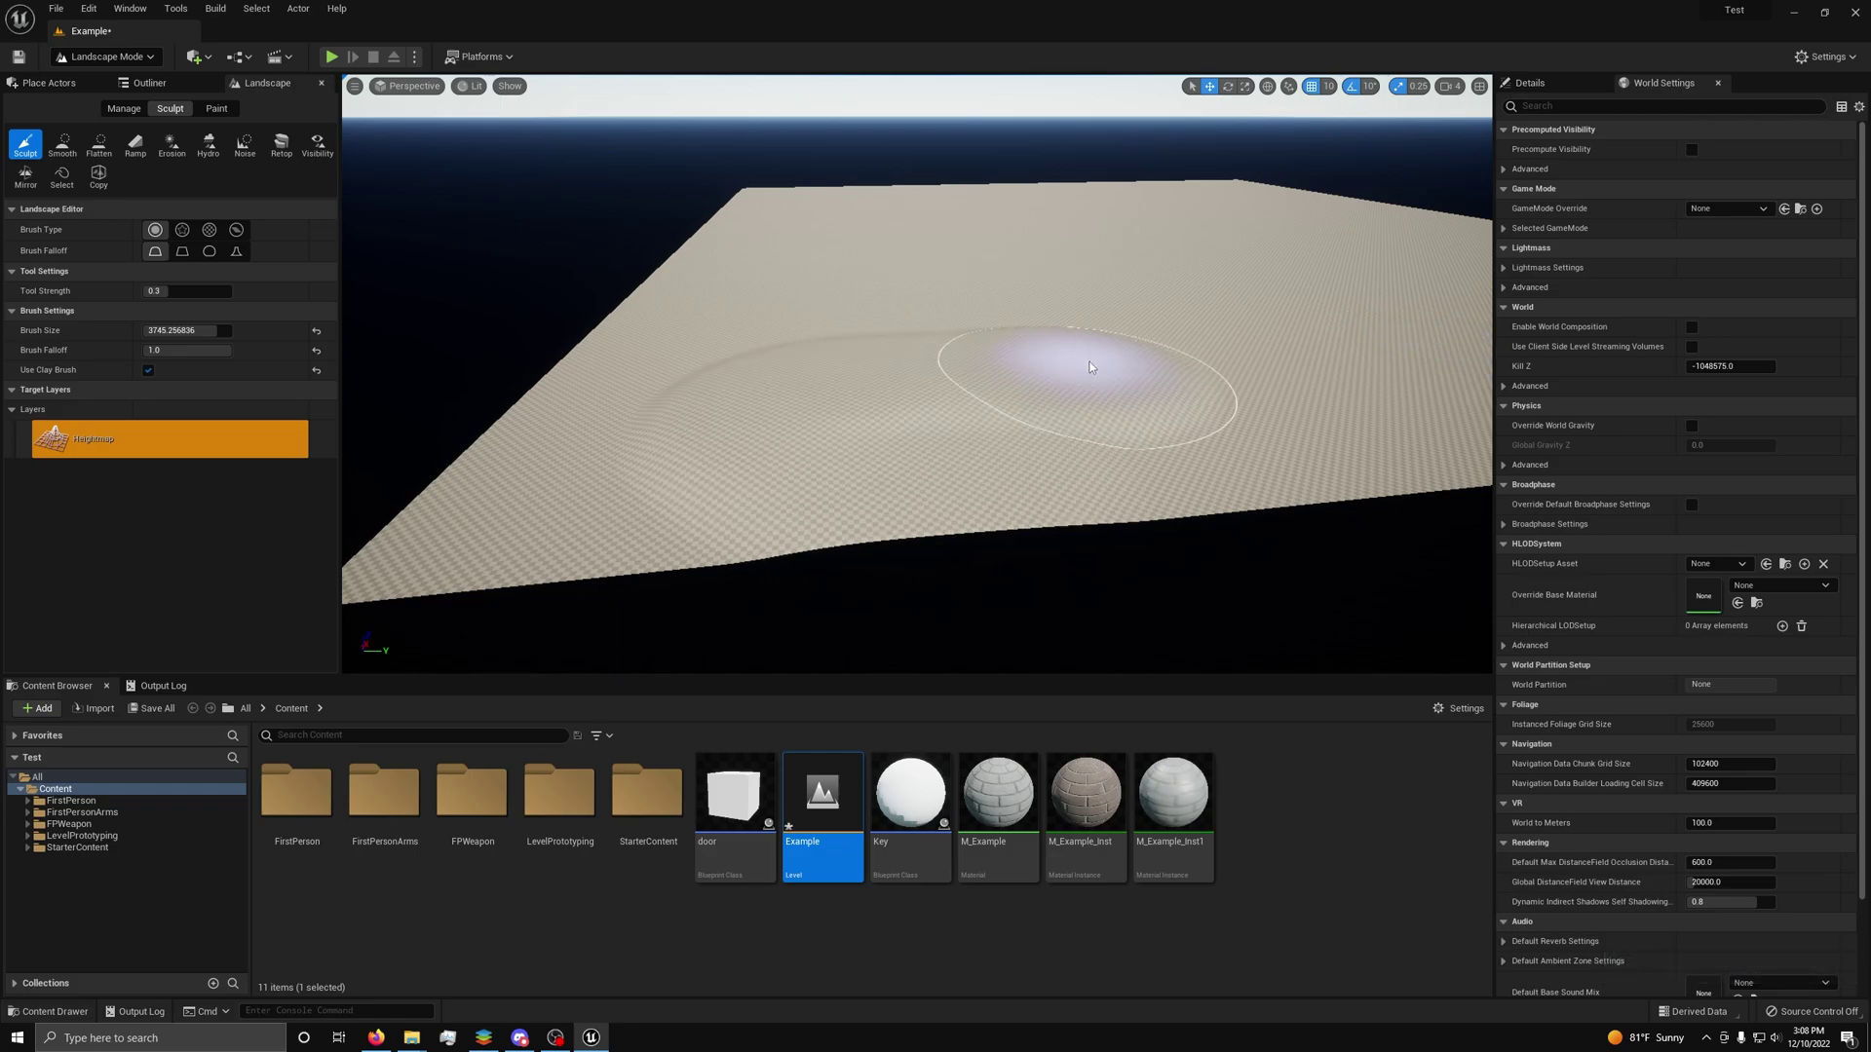
Sculpt broad overlapping hills across the landscape with the clay brush option enabled.
mouse_move(1065, 364)
left_mouse_down()
mouse_move(1061, 422)
mouse_move(810, 428)
mouse_move(954, 298)
mouse_move(1320, 338)
mouse_move(1276, 395)
left_mouse_up()
key("w")
right_click_drag(1275, 394, 1150, 380)
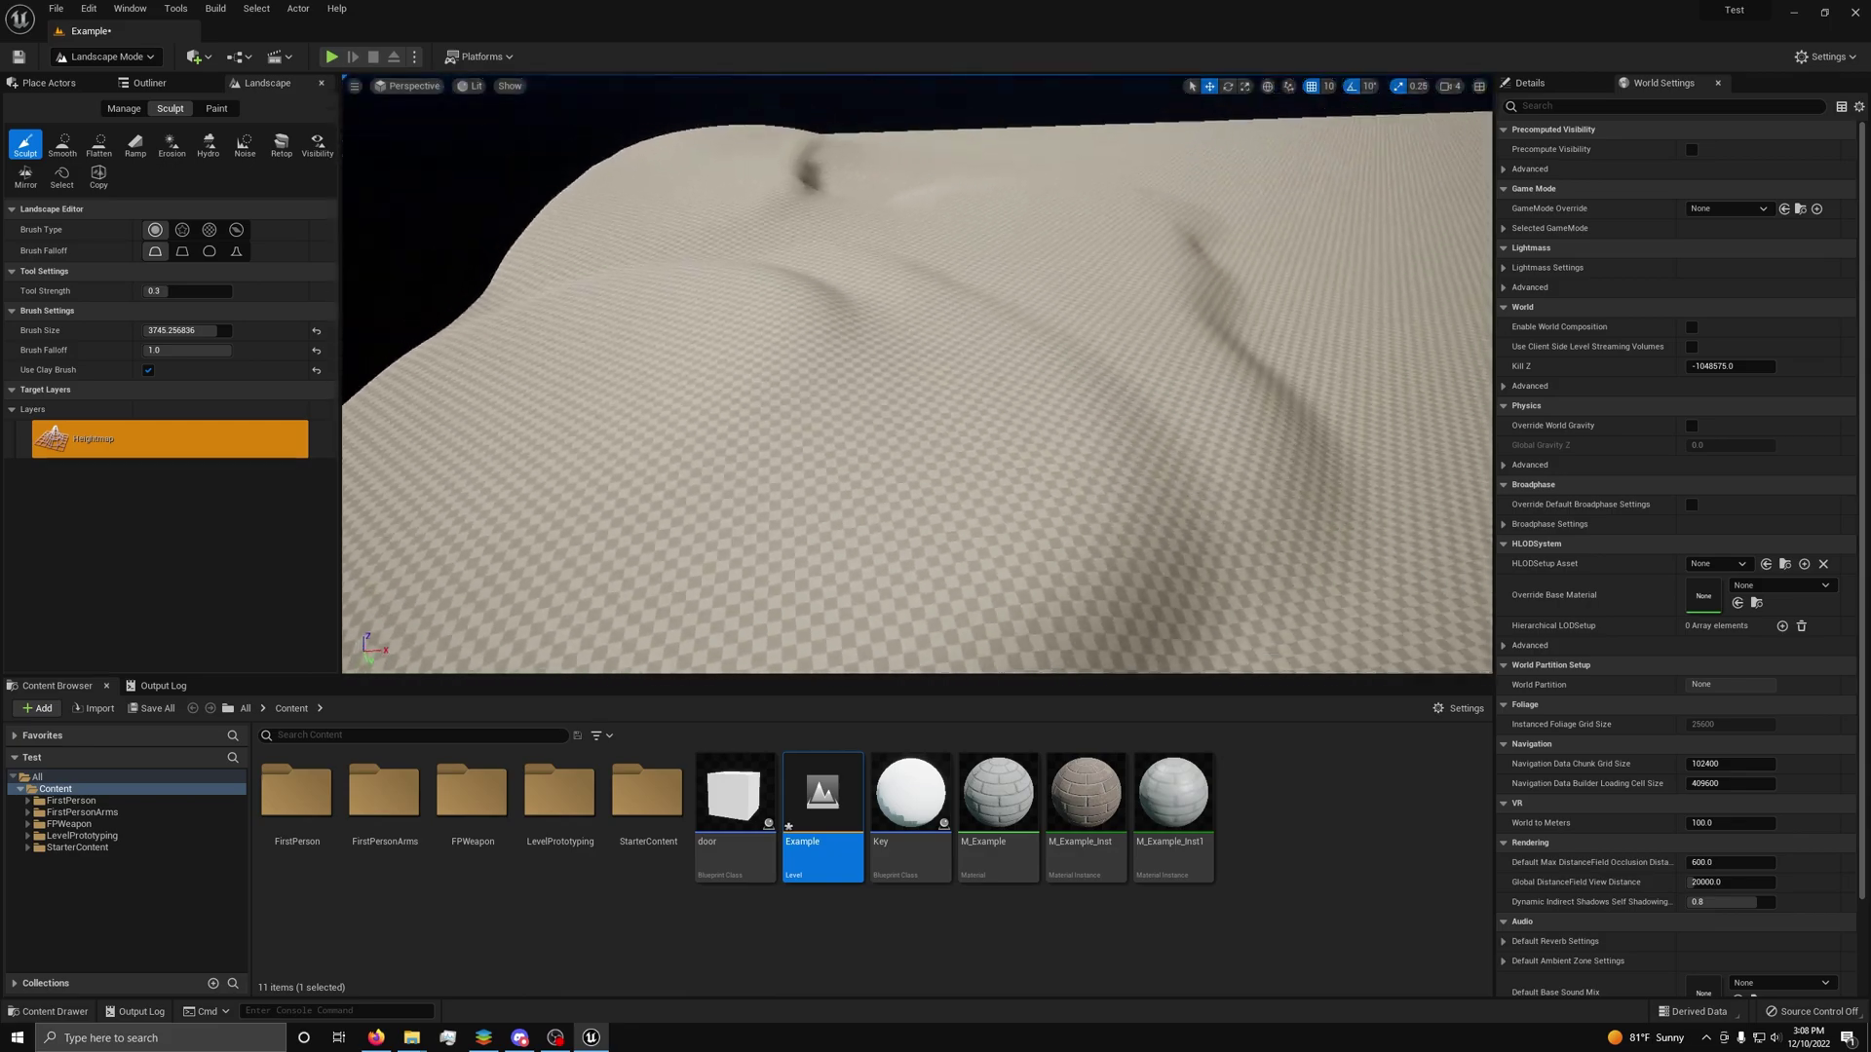
right_click_drag(1120, 354, 1120, 355)
mouse_move(1120, 355)
left_mouse_down()
mouse_move(1131, 232)
mouse_move(1092, 232)
left_mouse_up()
mouse_move(826, 265)
left_mouse_down()
mouse_move(815, 284)
mouse_move(1027, 263)
mouse_move(847, 426)
mouse_move(1042, 348)
mouse_move(1224, 313)
mouse_move(1014, 217)
mouse_move(811, 246)
left_mouse_up()
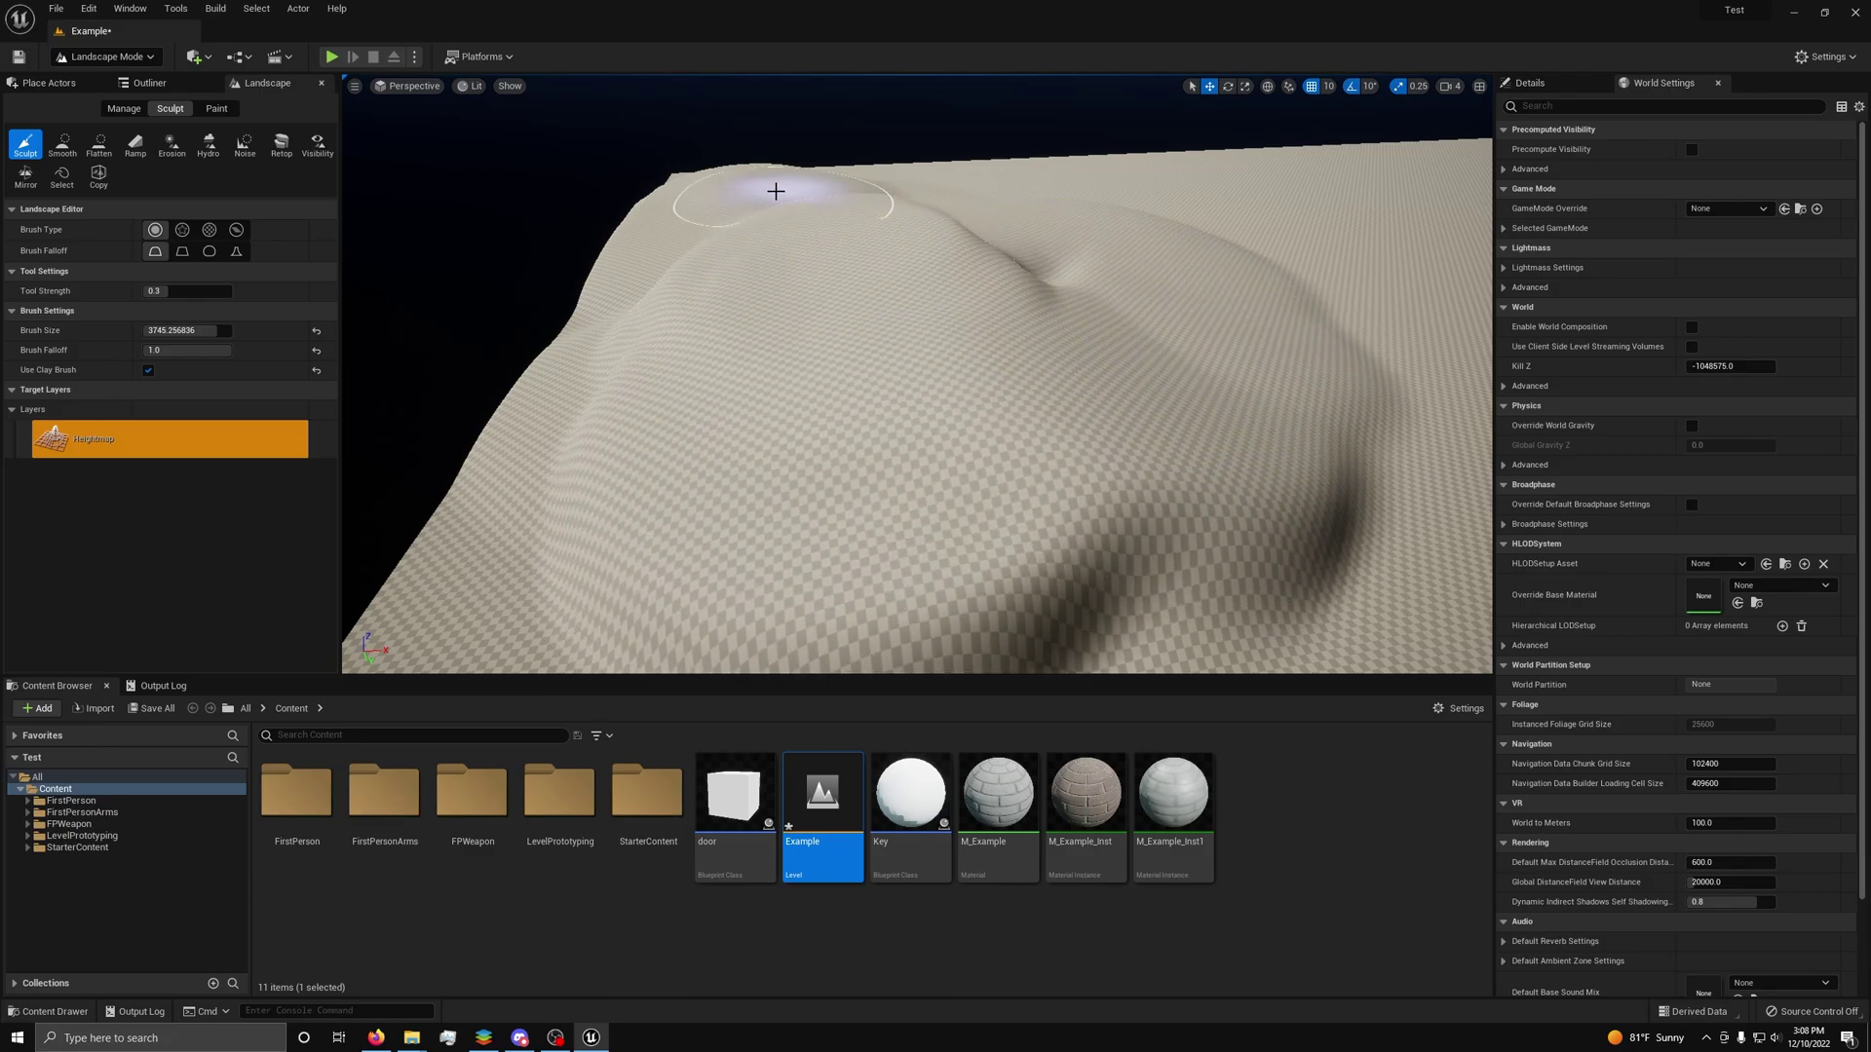
Undo the clay brush strokes and disable the clay brush option.
right_click_drag(1349, 292, 1348, 292)
key("ctrl+z")
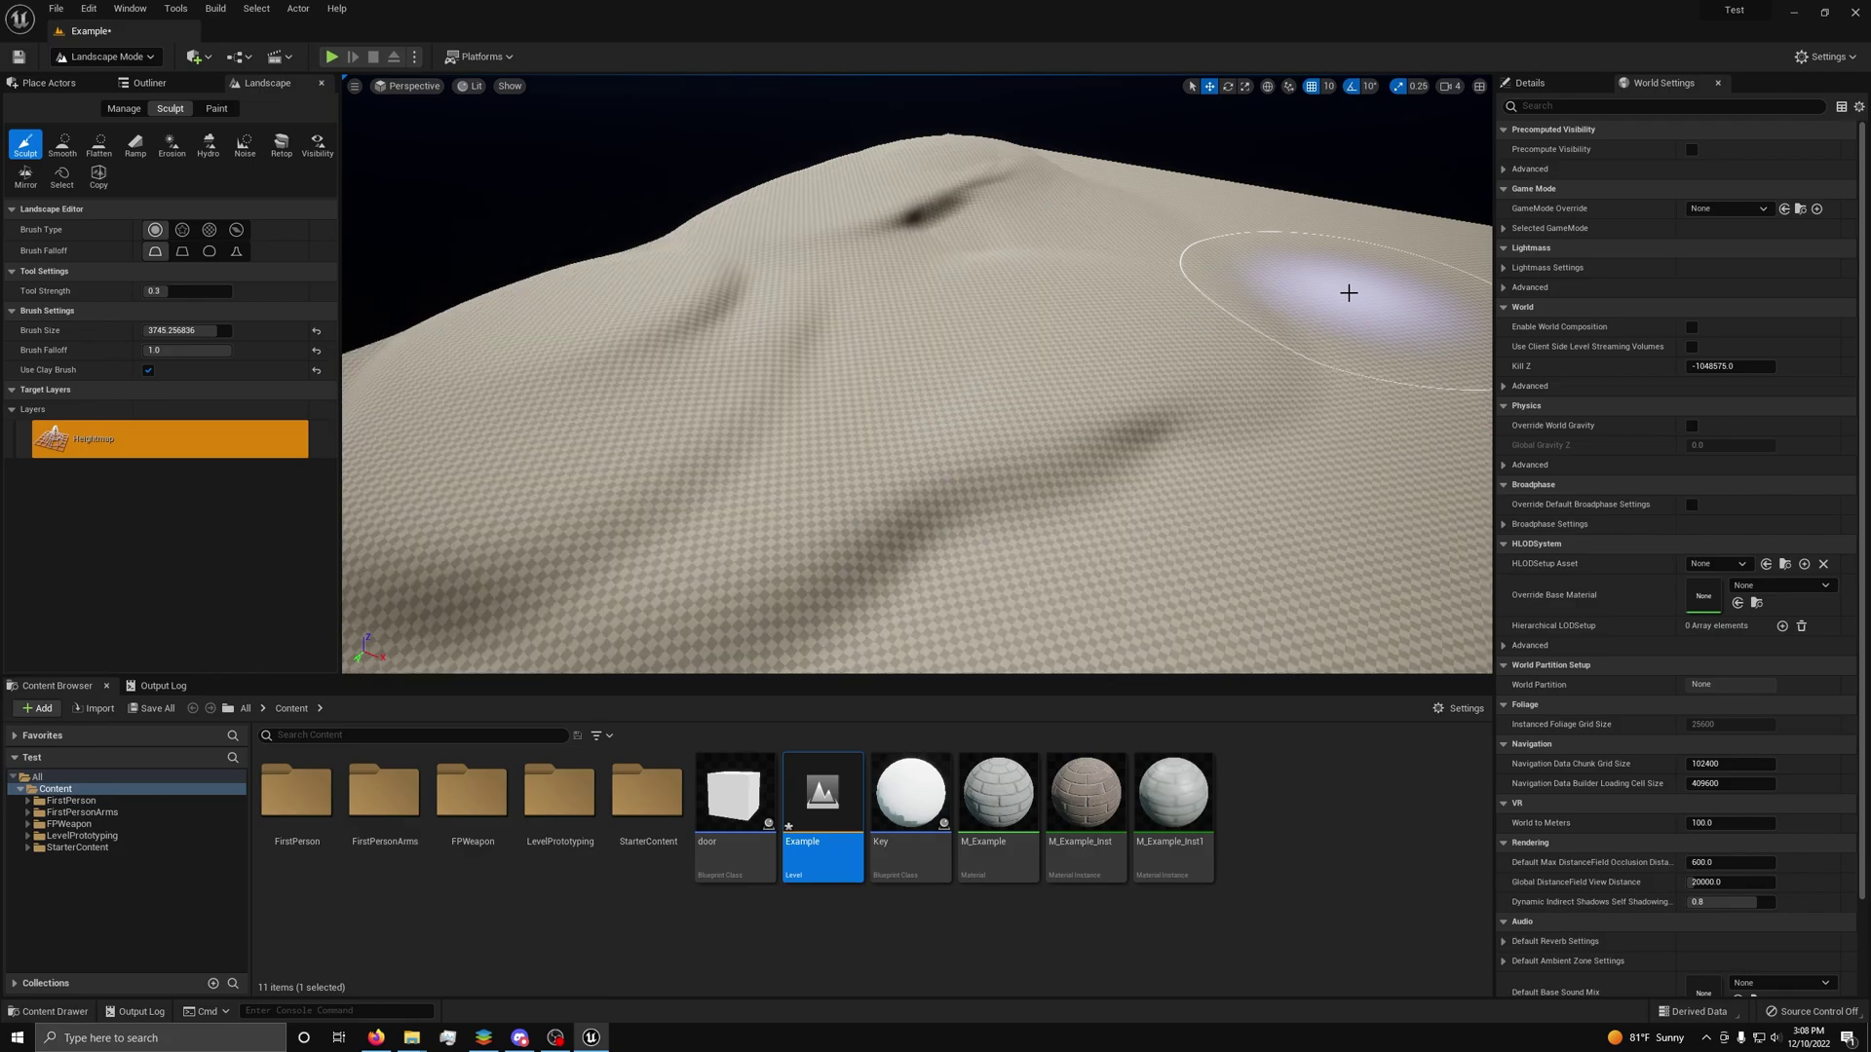
key("ctrl+z")
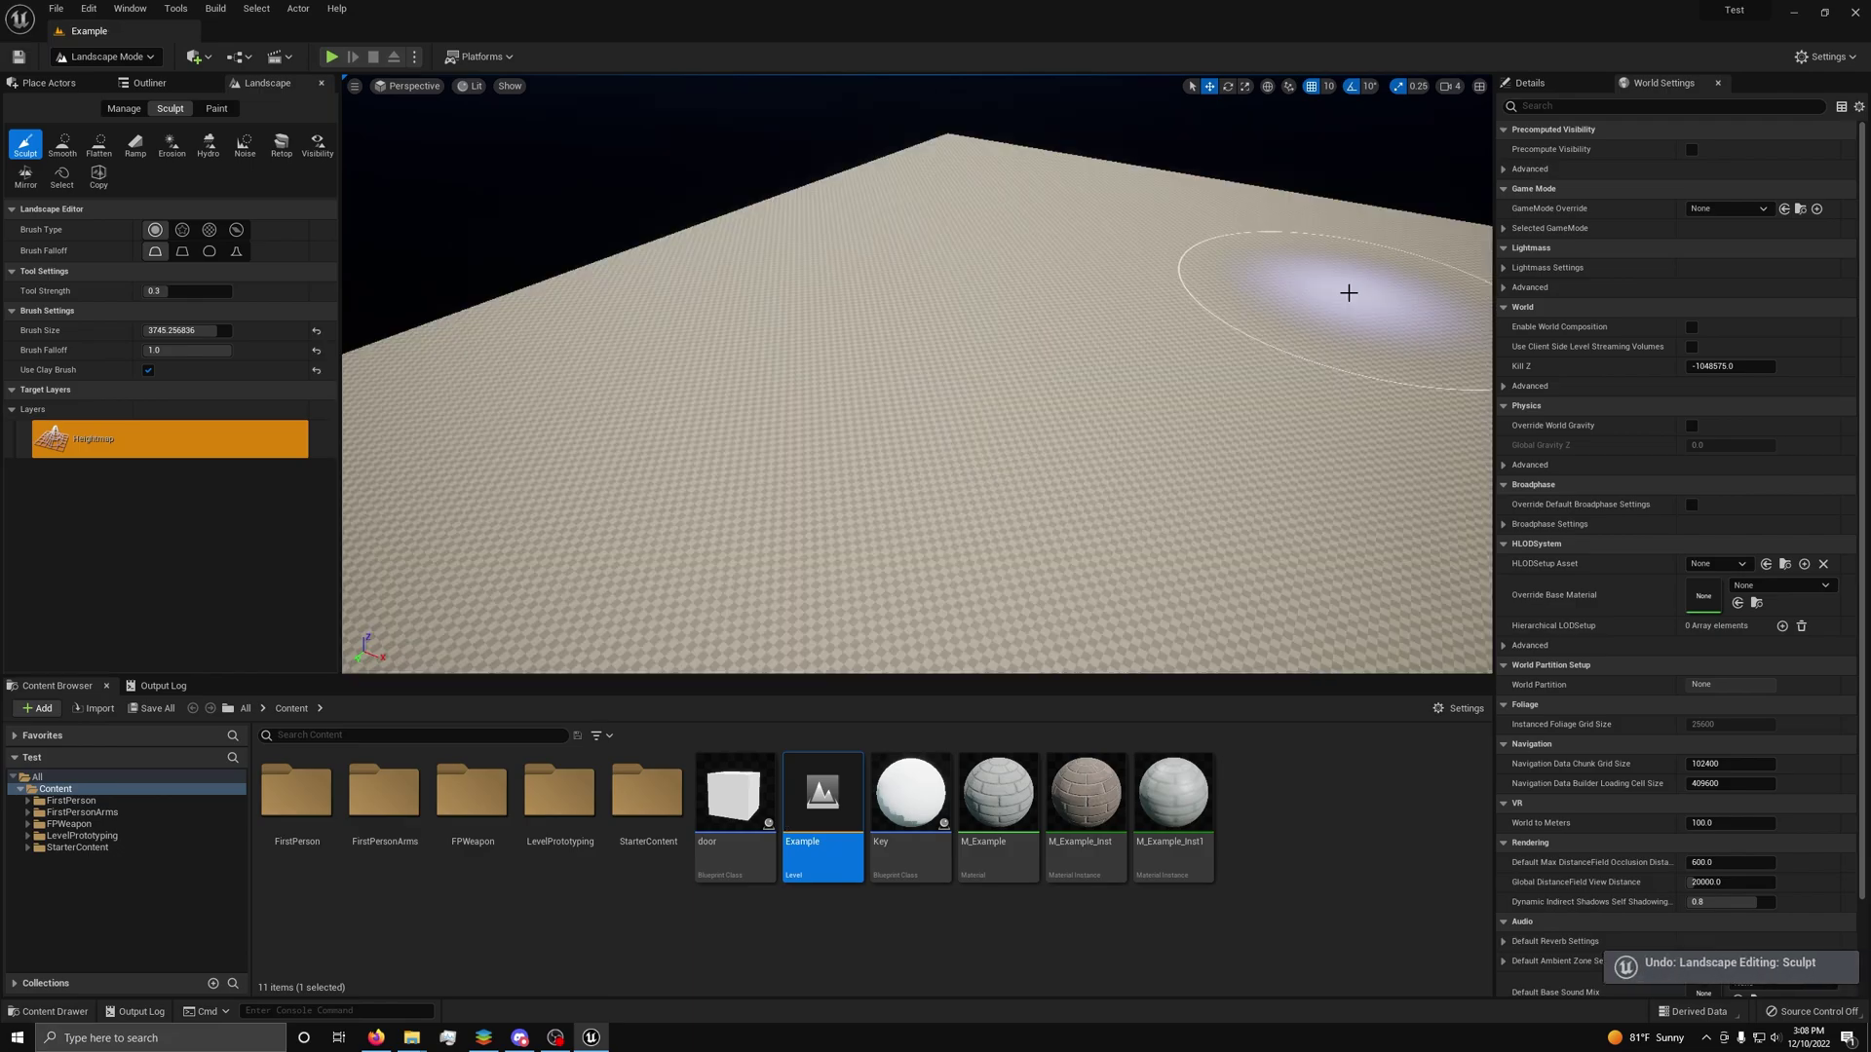
left_click(149, 370)
Set the brush falloff to 0.496 and sculpt a mound with the smooth falloff shape.
right_click_drag(624, 375, 1441, 438)
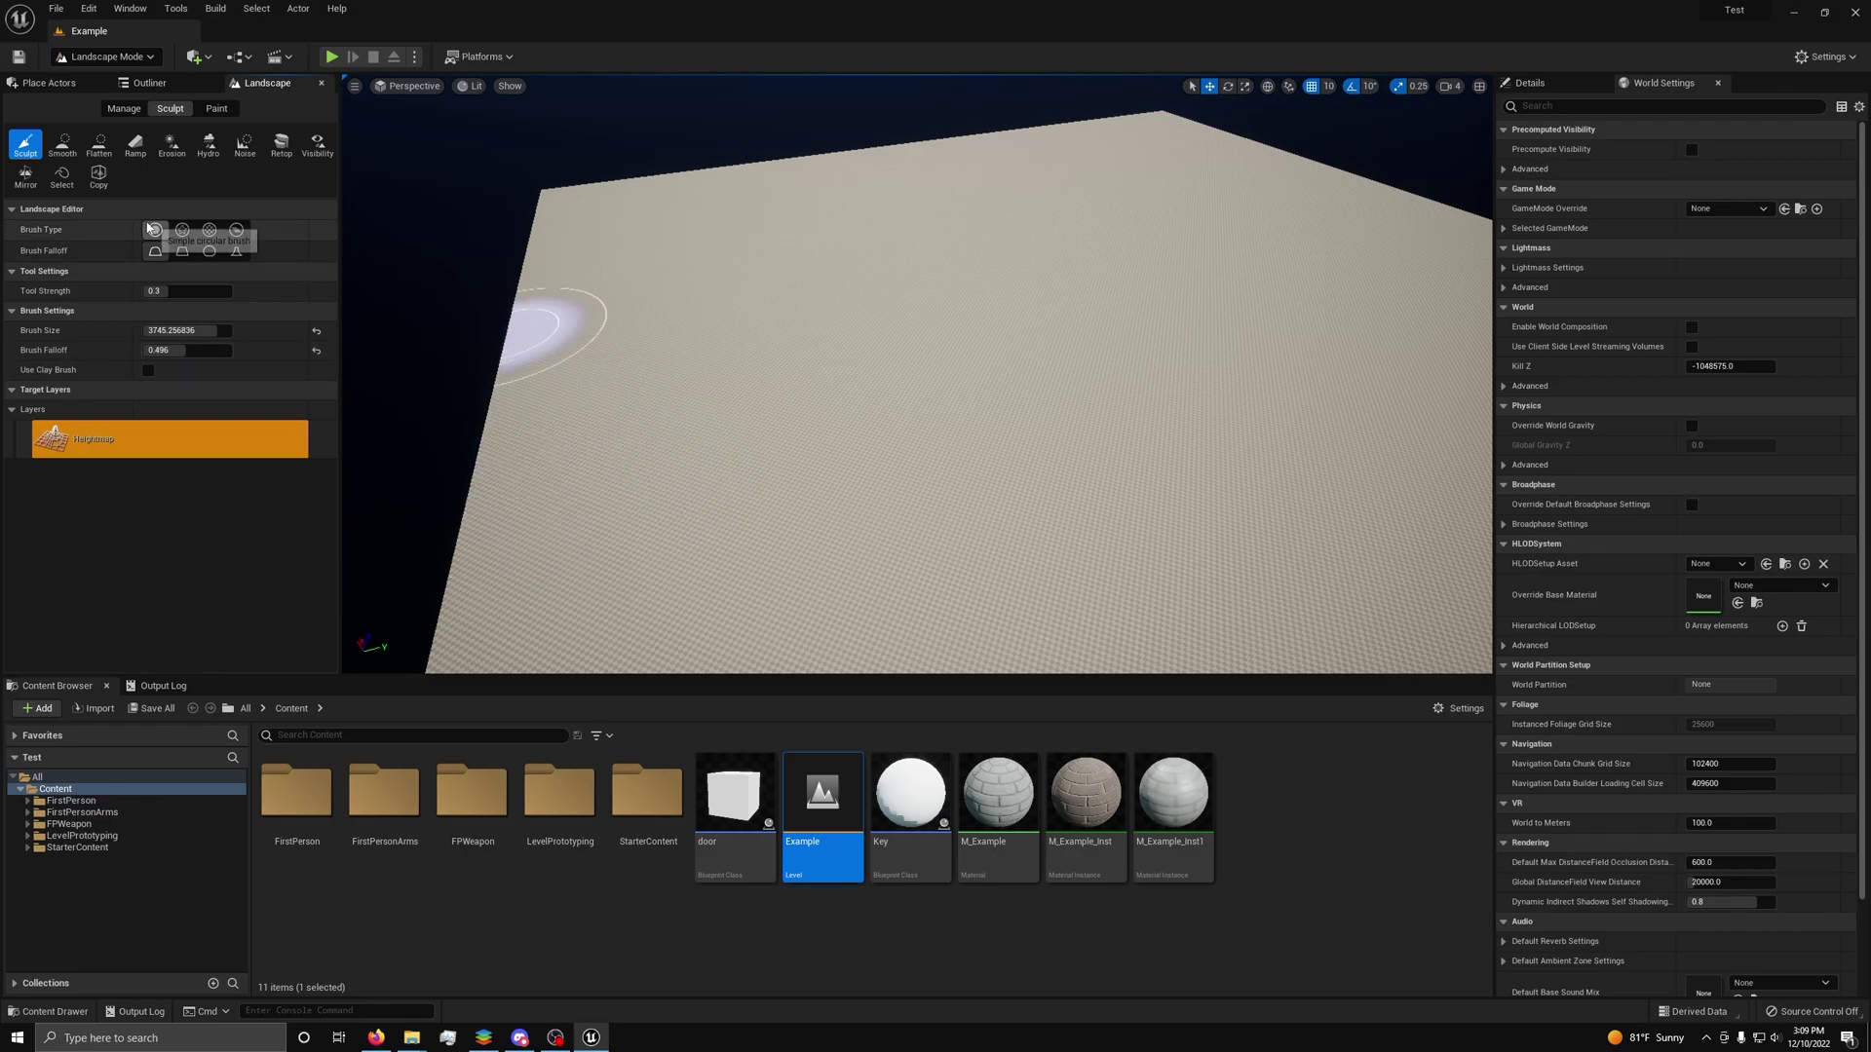
left_click(944, 443)
mouse_move(944, 443)
right_mouse_down()
mouse_move(1008, 424)
mouse_move(950, 424)
mouse_move(950, 448)
mouse_move(916, 375)
mouse_move(960, 346)
mouse_move(926, 331)
right_mouse_up()
key("w")
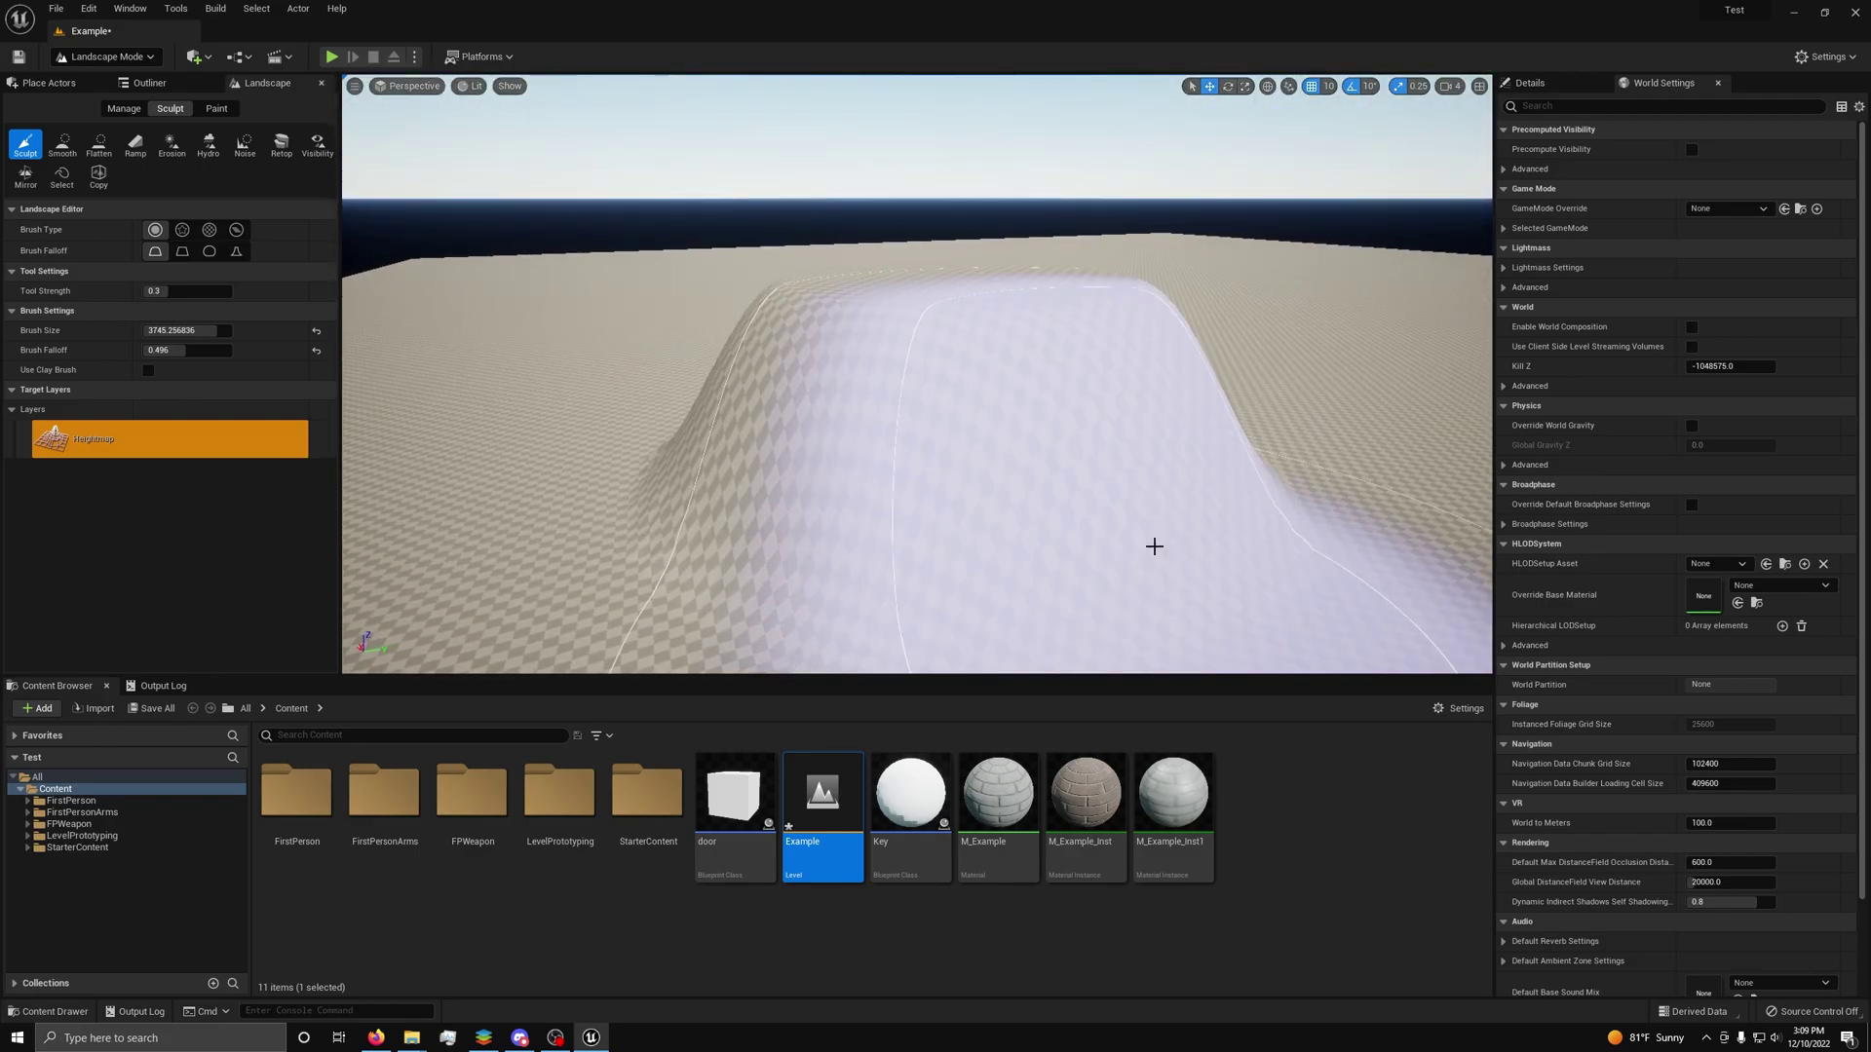
mouse_move(1153, 546)
right_mouse_down()
mouse_move(1209, 673)
mouse_move(1257, 672)
right_mouse_up()
key("s")
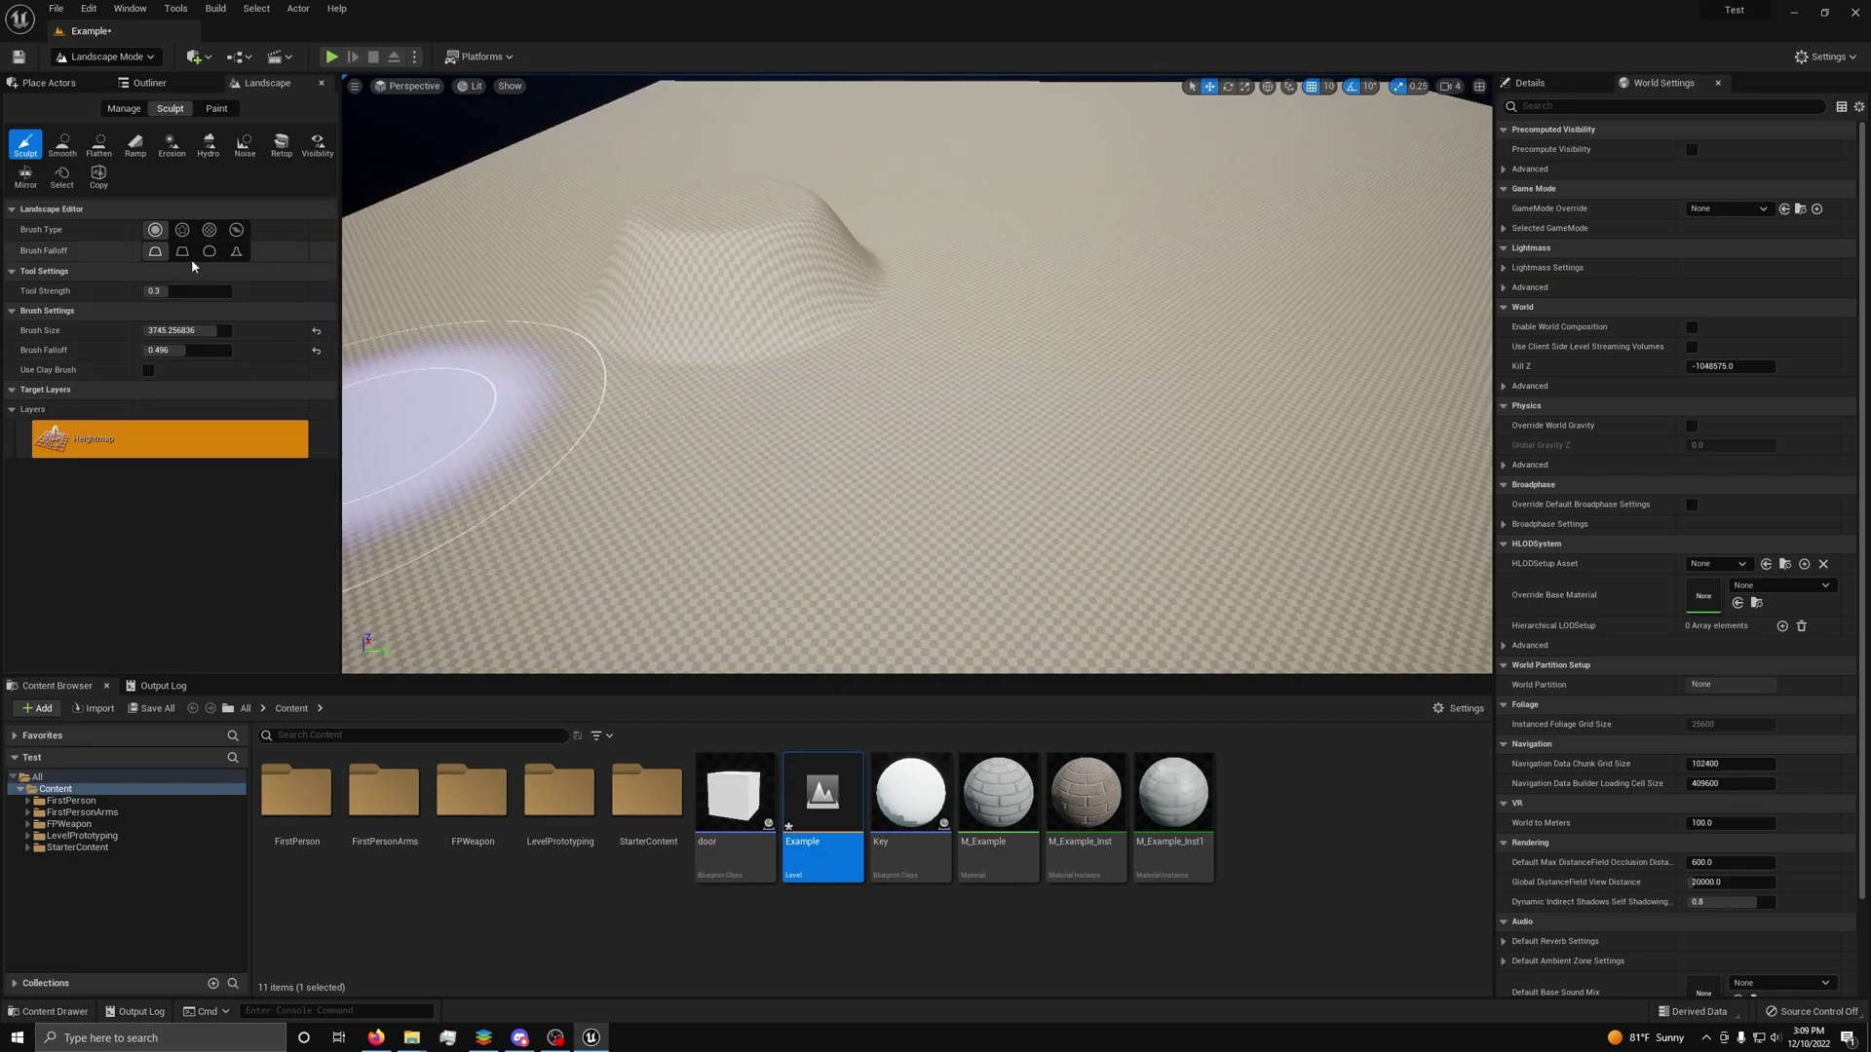
Try sculpting a mound beside the first one with the linear falloff shape.
left_click(181, 251)
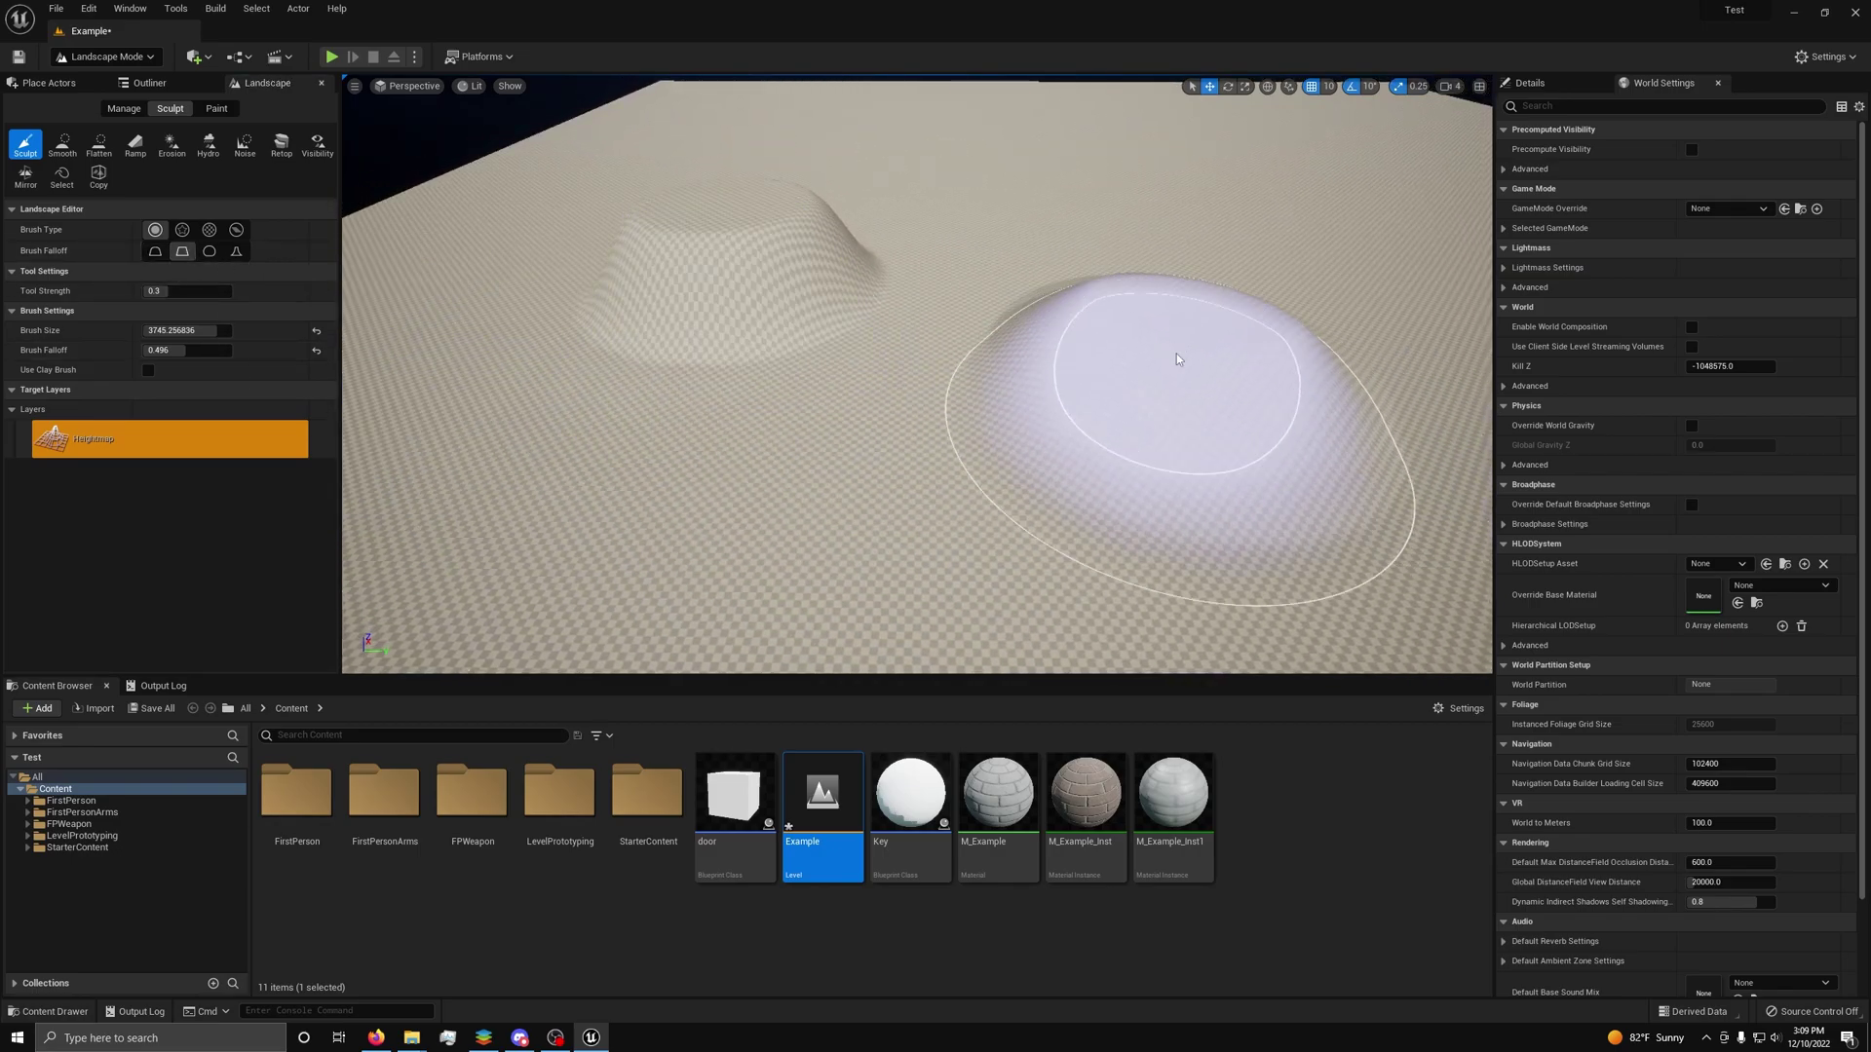
mouse_move(1189, 341)
right_mouse_down()
mouse_move(875, 435)
mouse_move(839, 301)
mouse_move(839, 390)
mouse_move(839, 292)
mouse_move(1024, 195)
mouse_move(994, 233)
mouse_move(848, 127)
mouse_move(701, 117)
mouse_move(800, 78)
mouse_move(789, 190)
mouse_move(936, 321)
mouse_move(1136, 426)
mouse_move(984, 468)
mouse_move(925, 526)
right_mouse_up()
key("ctrl+z")
scroll(1002, 410, "down", 3)
left_click(842, 228)
Try sculpting a dome with the spherical falloff shape next to the existing mounds.
left_click(208, 253)
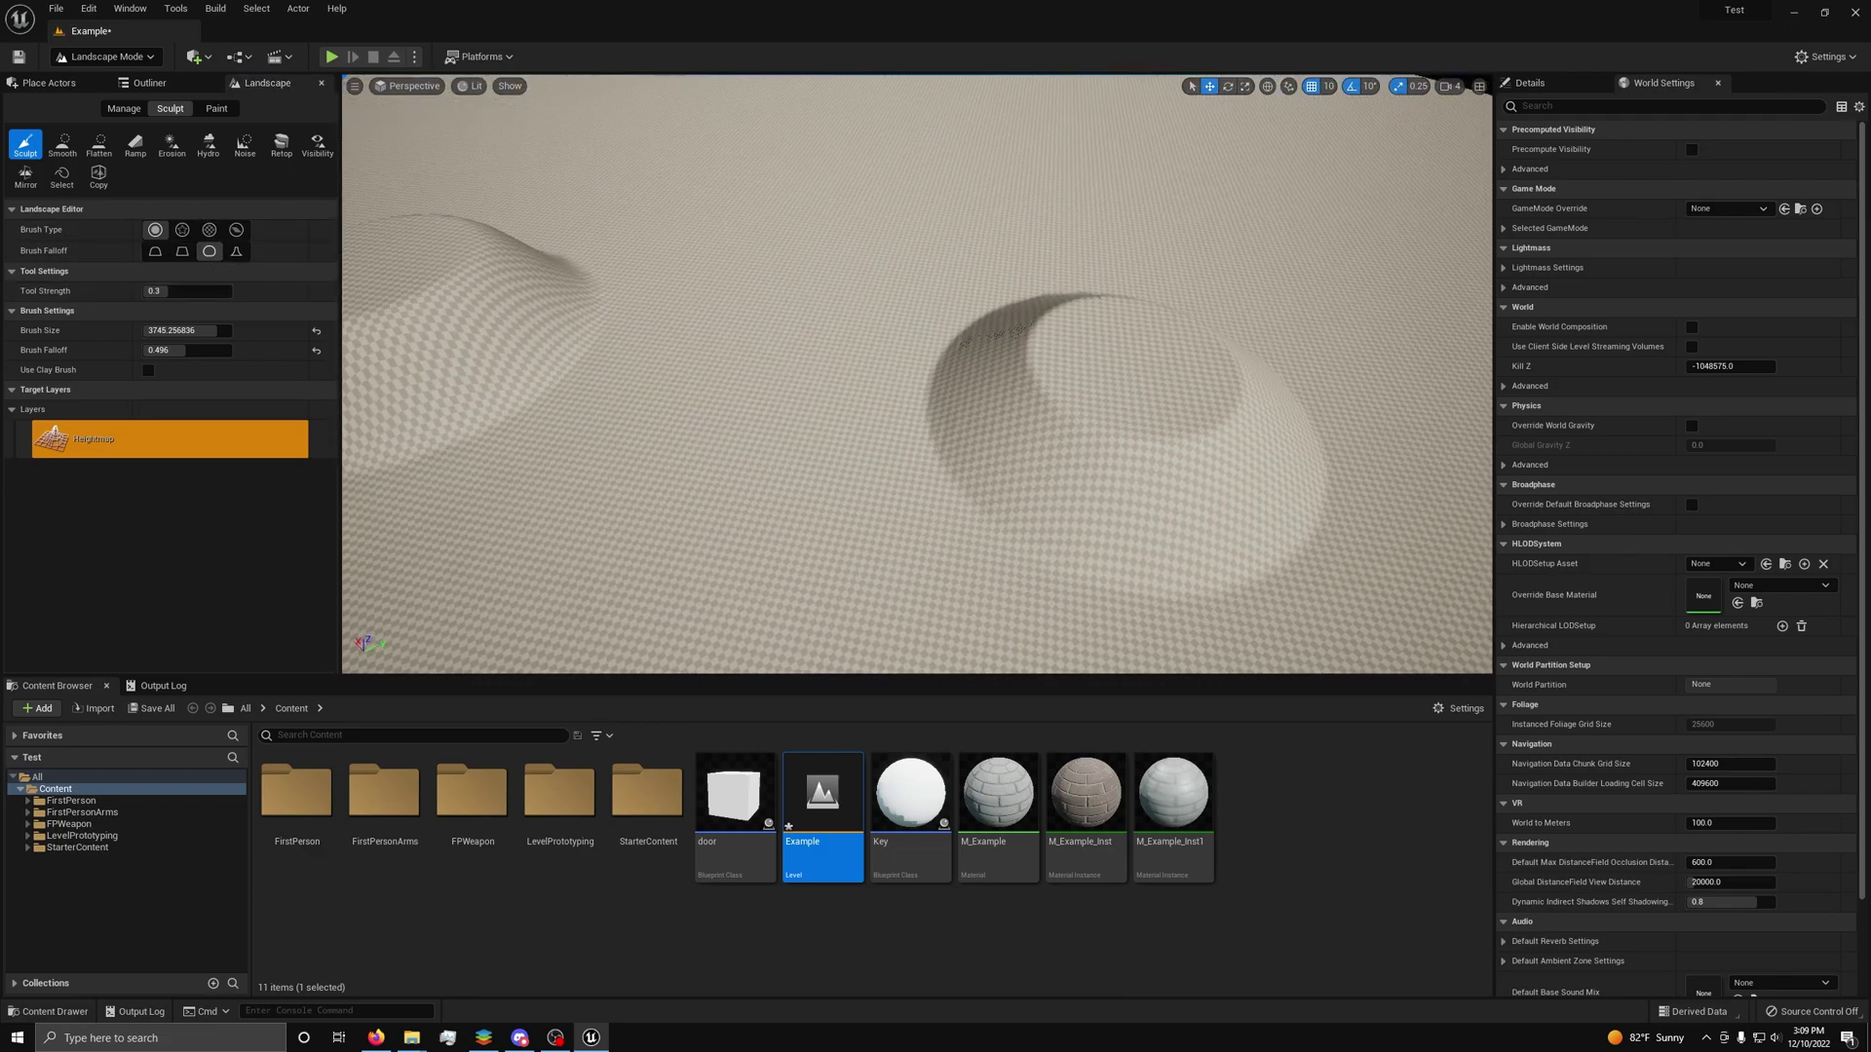
right_click_drag(916, 374, 1020, 376)
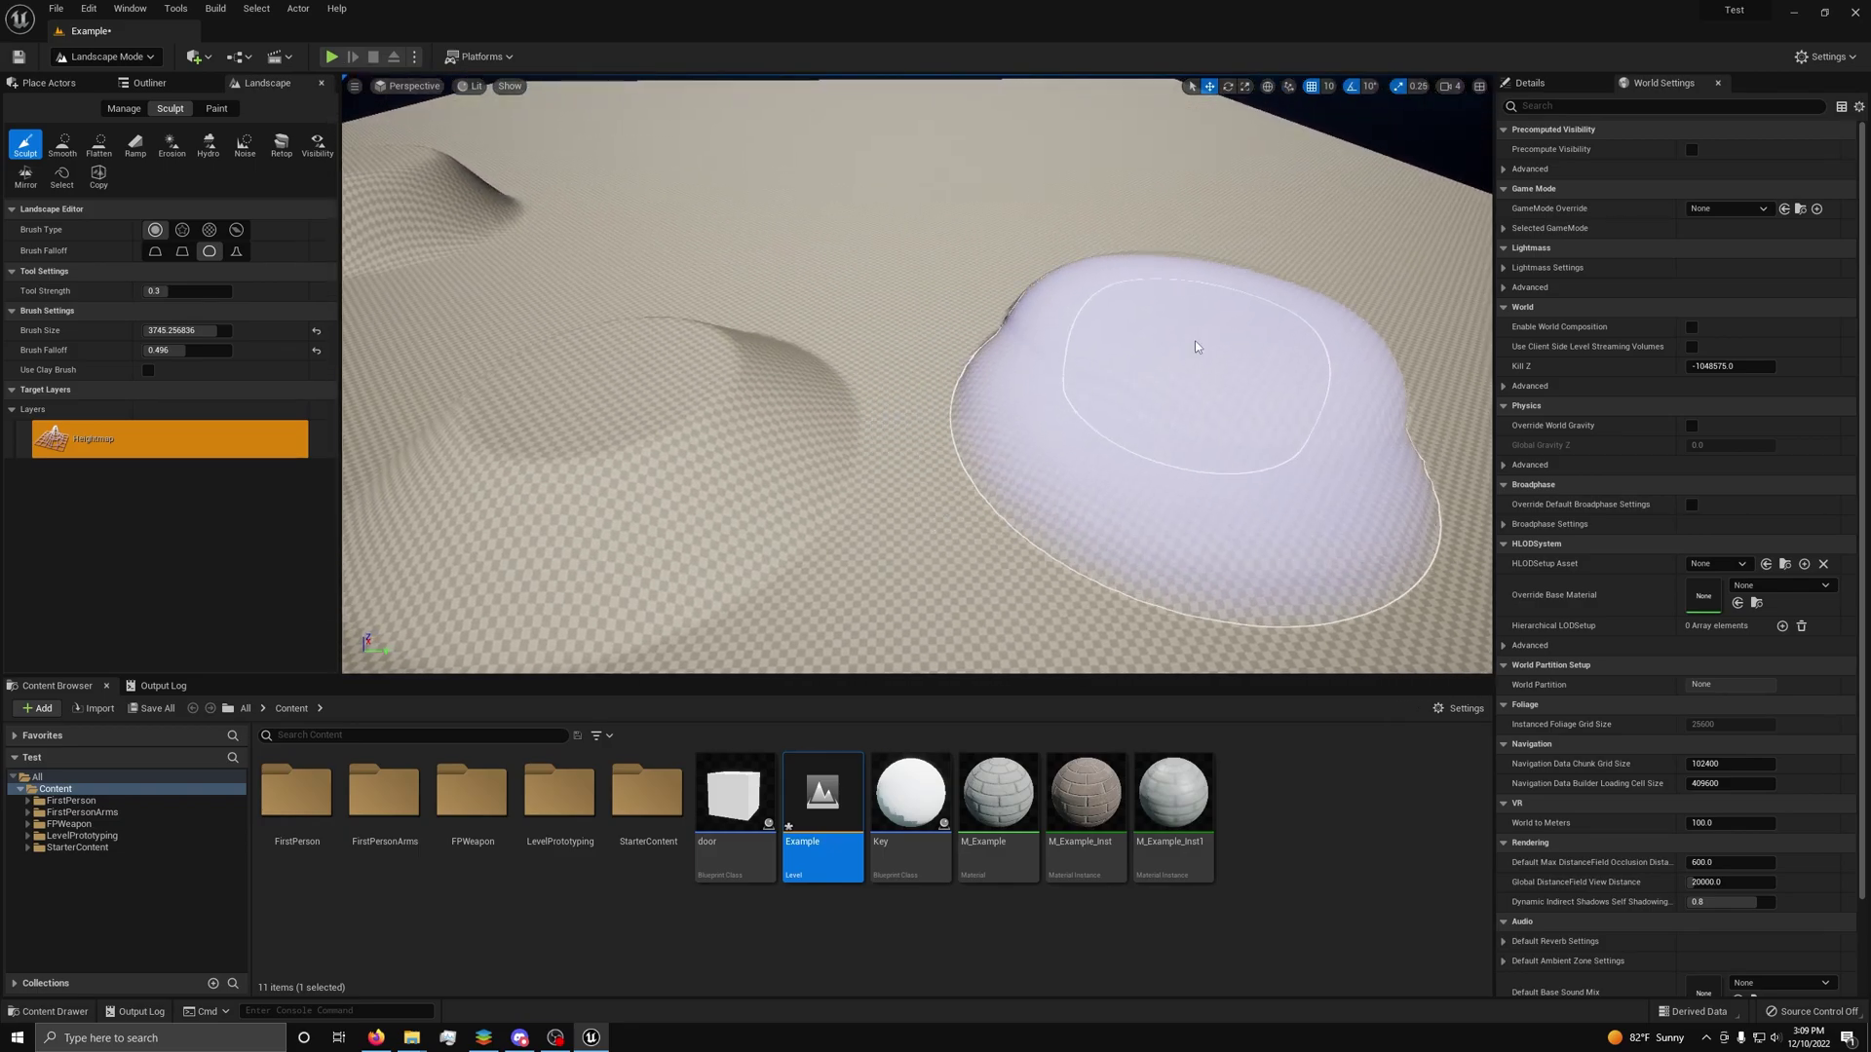
right_click_drag(1267, 458, 1307, 463)
key("ctrl+z")
mouse_move(956, 434)
right_mouse_down()
mouse_move(1053, 526)
mouse_move(934, 233)
mouse_move(858, 107)
mouse_move(926, 293)
mouse_move(936, 433)
mouse_move(912, 312)
mouse_move(858, 316)
mouse_move(950, 312)
mouse_move(911, 321)
mouse_move(944, 405)
right_mouse_up()
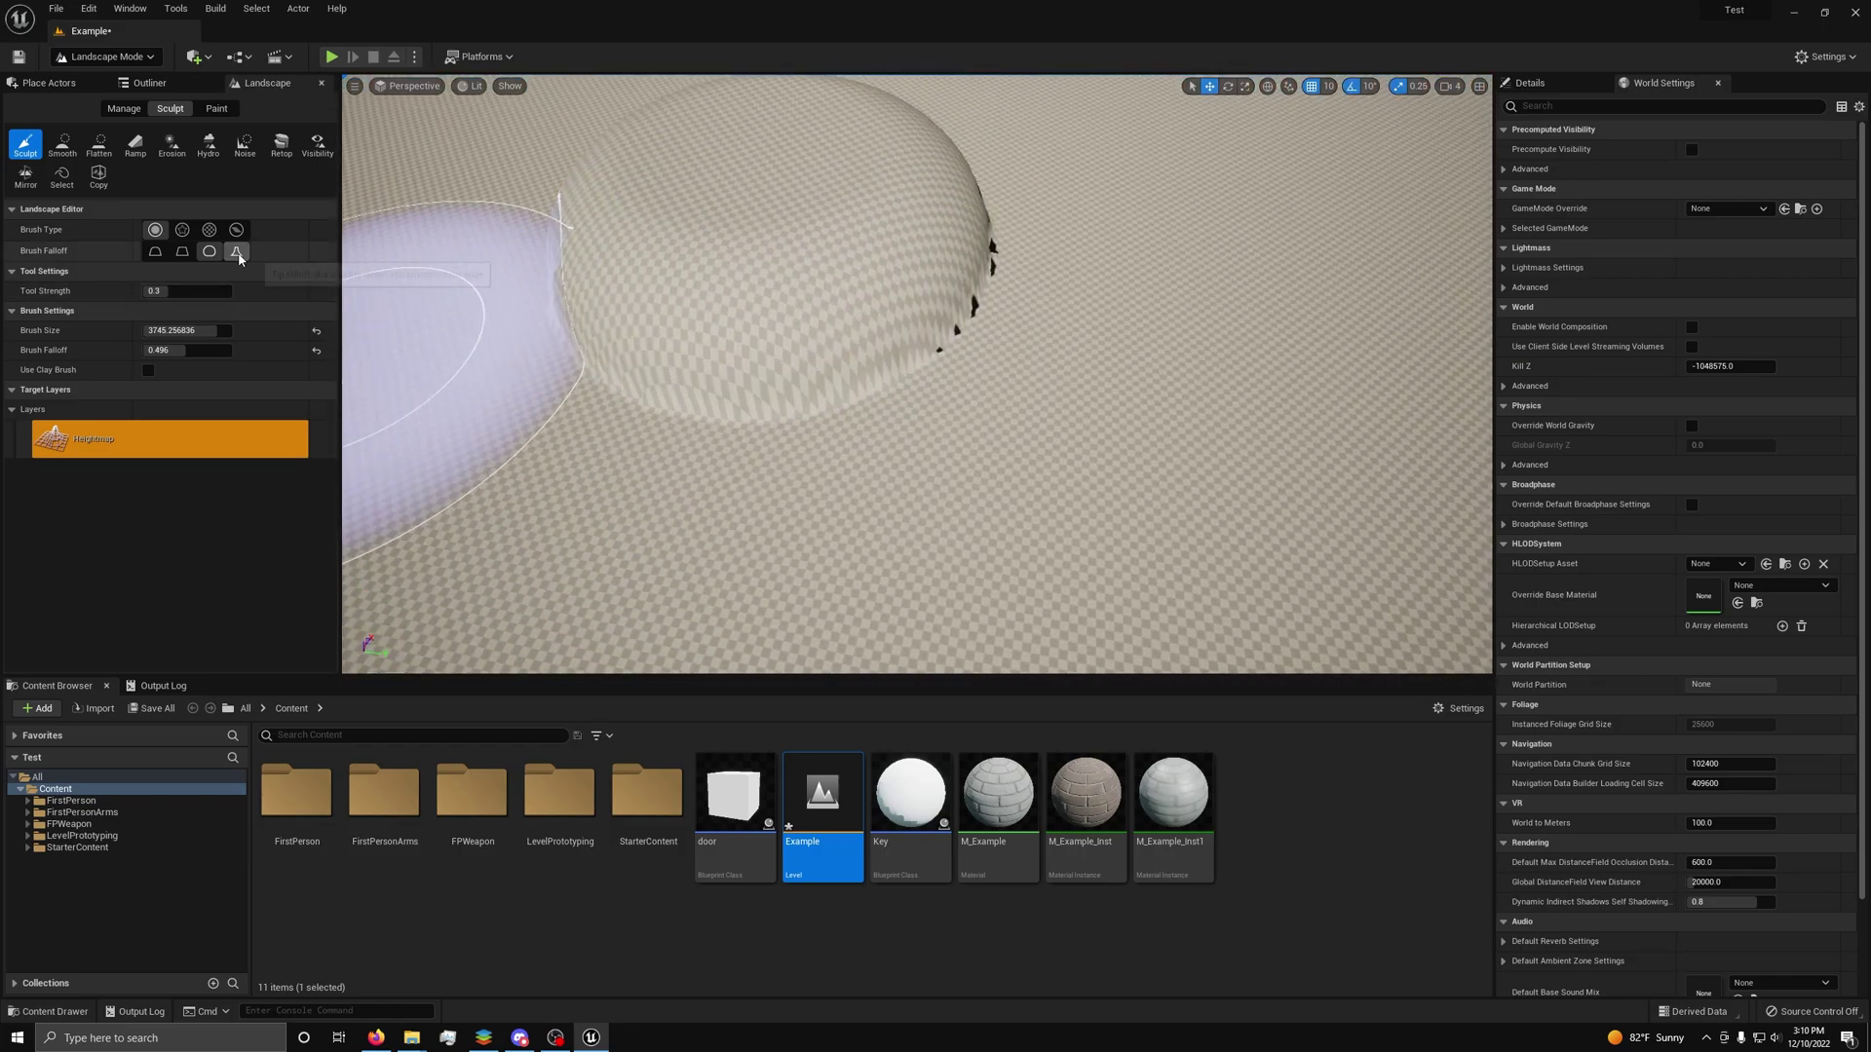
Try sculpting a peak with the tip falloff shape and view it from several angles.
left_click(236, 252)
right_click_drag(809, 369, 1042, 422)
mouse_move(909, 409)
right_mouse_down()
mouse_move(740, 292)
mouse_move(799, 297)
mouse_move(857, 263)
mouse_move(916, 282)
mouse_move(975, 361)
mouse_move(1014, 361)
mouse_move(984, 375)
mouse_move(926, 365)
mouse_move(1004, 312)
right_mouse_up()
right_click_drag(915, 361, 1040, 417)
Undo all the falloff shape test sculpts to restore the flat landscape.
key("ctrl+z")
key("ctrl+z")
key("ctrl+z")
key("ctrl+z")
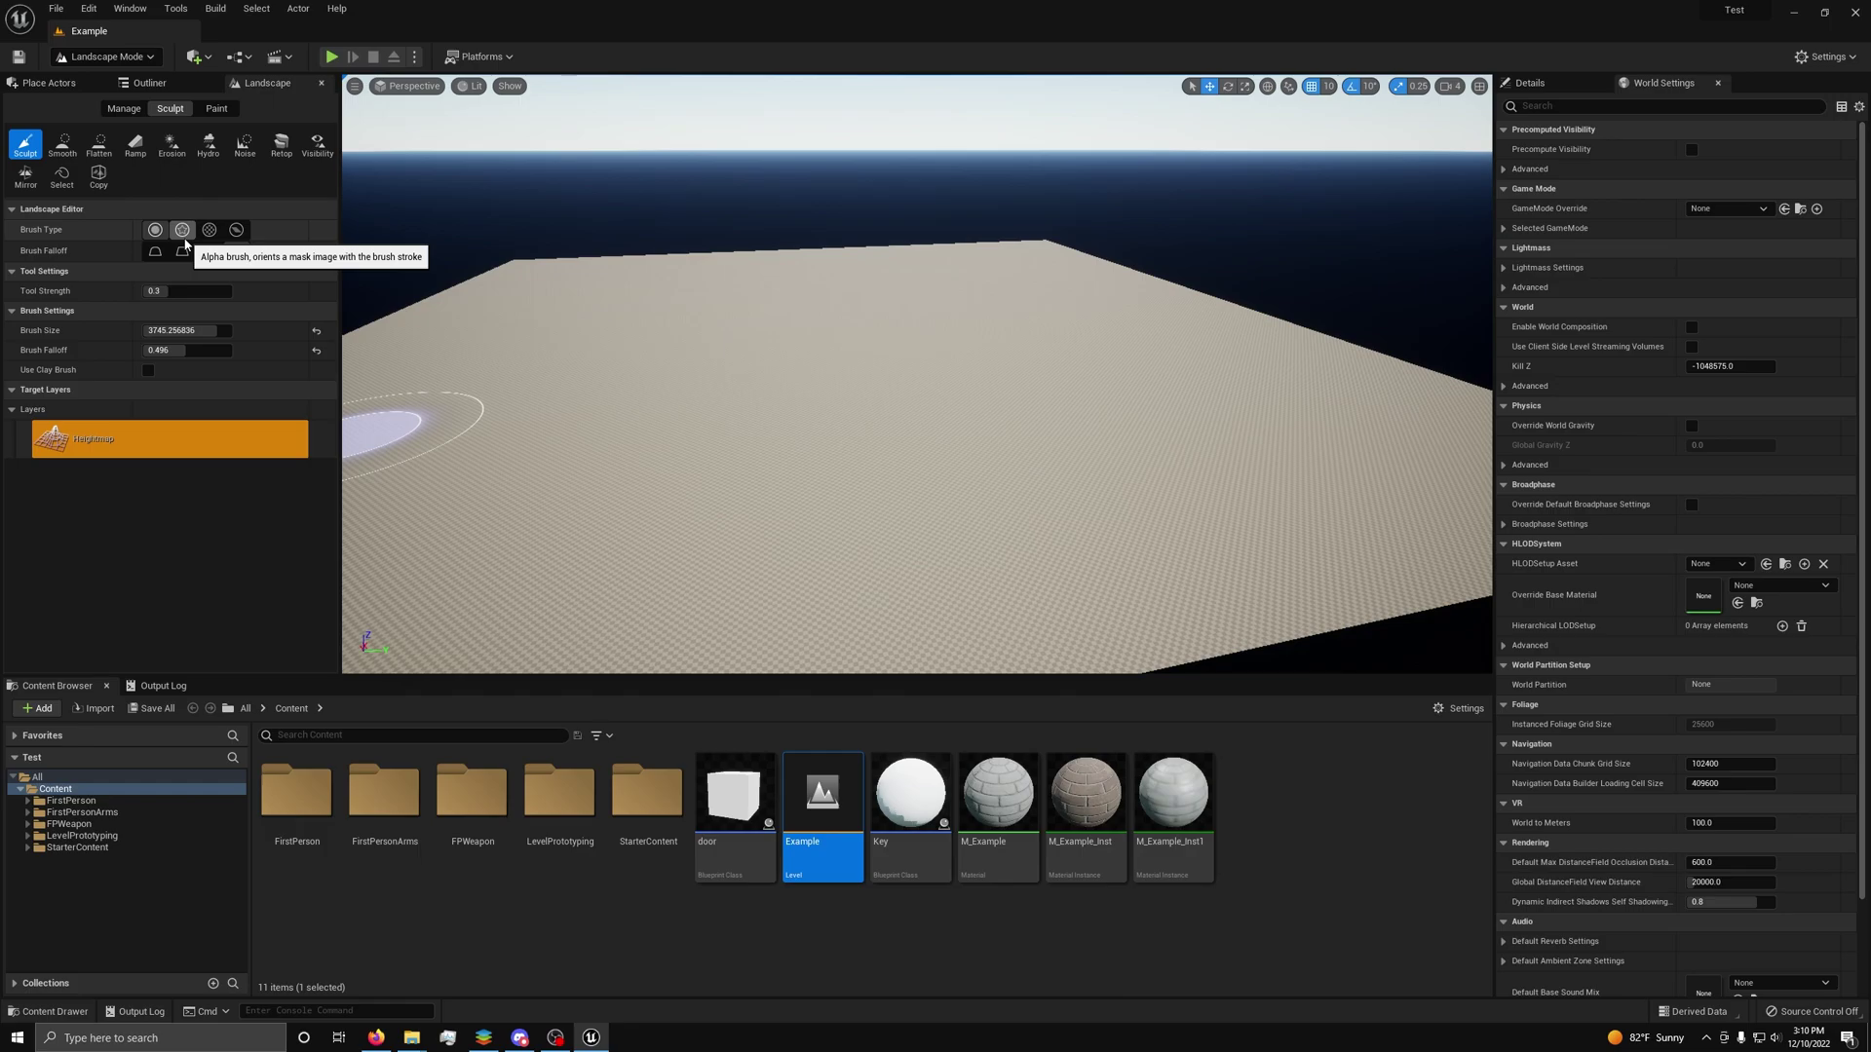
Switch the brush type to the alpha brush and sculpt strokes across the landscape with the default checkered texture.
left_click(185, 237)
mouse_move(622, 371)
right_mouse_down()
mouse_move(623, 497)
mouse_move(560, 314)
mouse_move(575, 545)
mouse_move(526, 409)
mouse_move(605, 464)
right_mouse_up()
mouse_move(605, 464)
left_mouse_down()
mouse_move(647, 338)
mouse_move(785, 326)
mouse_move(814, 468)
mouse_move(767, 275)
mouse_move(835, 438)
mouse_move(772, 355)
mouse_move(793, 376)
mouse_move(842, 190)
mouse_move(999, 341)
mouse_move(907, 240)
mouse_move(969, 244)
mouse_move(1119, 394)
mouse_move(917, 483)
mouse_move(1023, 459)
mouse_move(969, 335)
mouse_move(877, 259)
mouse_move(1150, 321)
left_mouse_up()
mouse_move(1150, 332)
right_mouse_down()
mouse_move(1247, 283)
mouse_move(1189, 312)
mouse_move(964, 126)
mouse_move(1023, 146)
mouse_move(1091, 117)
mouse_move(1169, 253)
mouse_move(1228, 234)
mouse_move(1169, 254)
mouse_move(953, 415)
right_mouse_up()
key("w")
key("a")
key("s")
mouse_move(953, 415)
left_mouse_down()
mouse_move(835, 355)
mouse_move(710, 439)
mouse_move(564, 354)
mouse_move(996, 409)
left_mouse_up()
View the alpha brush strokes from different angles and undo them all.
mouse_move(835, 406)
right_mouse_down()
mouse_move(1120, 322)
mouse_move(779, 409)
mouse_move(799, 293)
mouse_move(1101, 268)
mouse_move(1199, 238)
mouse_move(1383, 419)
right_mouse_up()
key("d")
key("a")
key("a")
right_click_drag(892, 431, 834, 389)
key("ctrl+z")
key("ctrl+z")
key("ctrl+z")
key("ctrl+z")
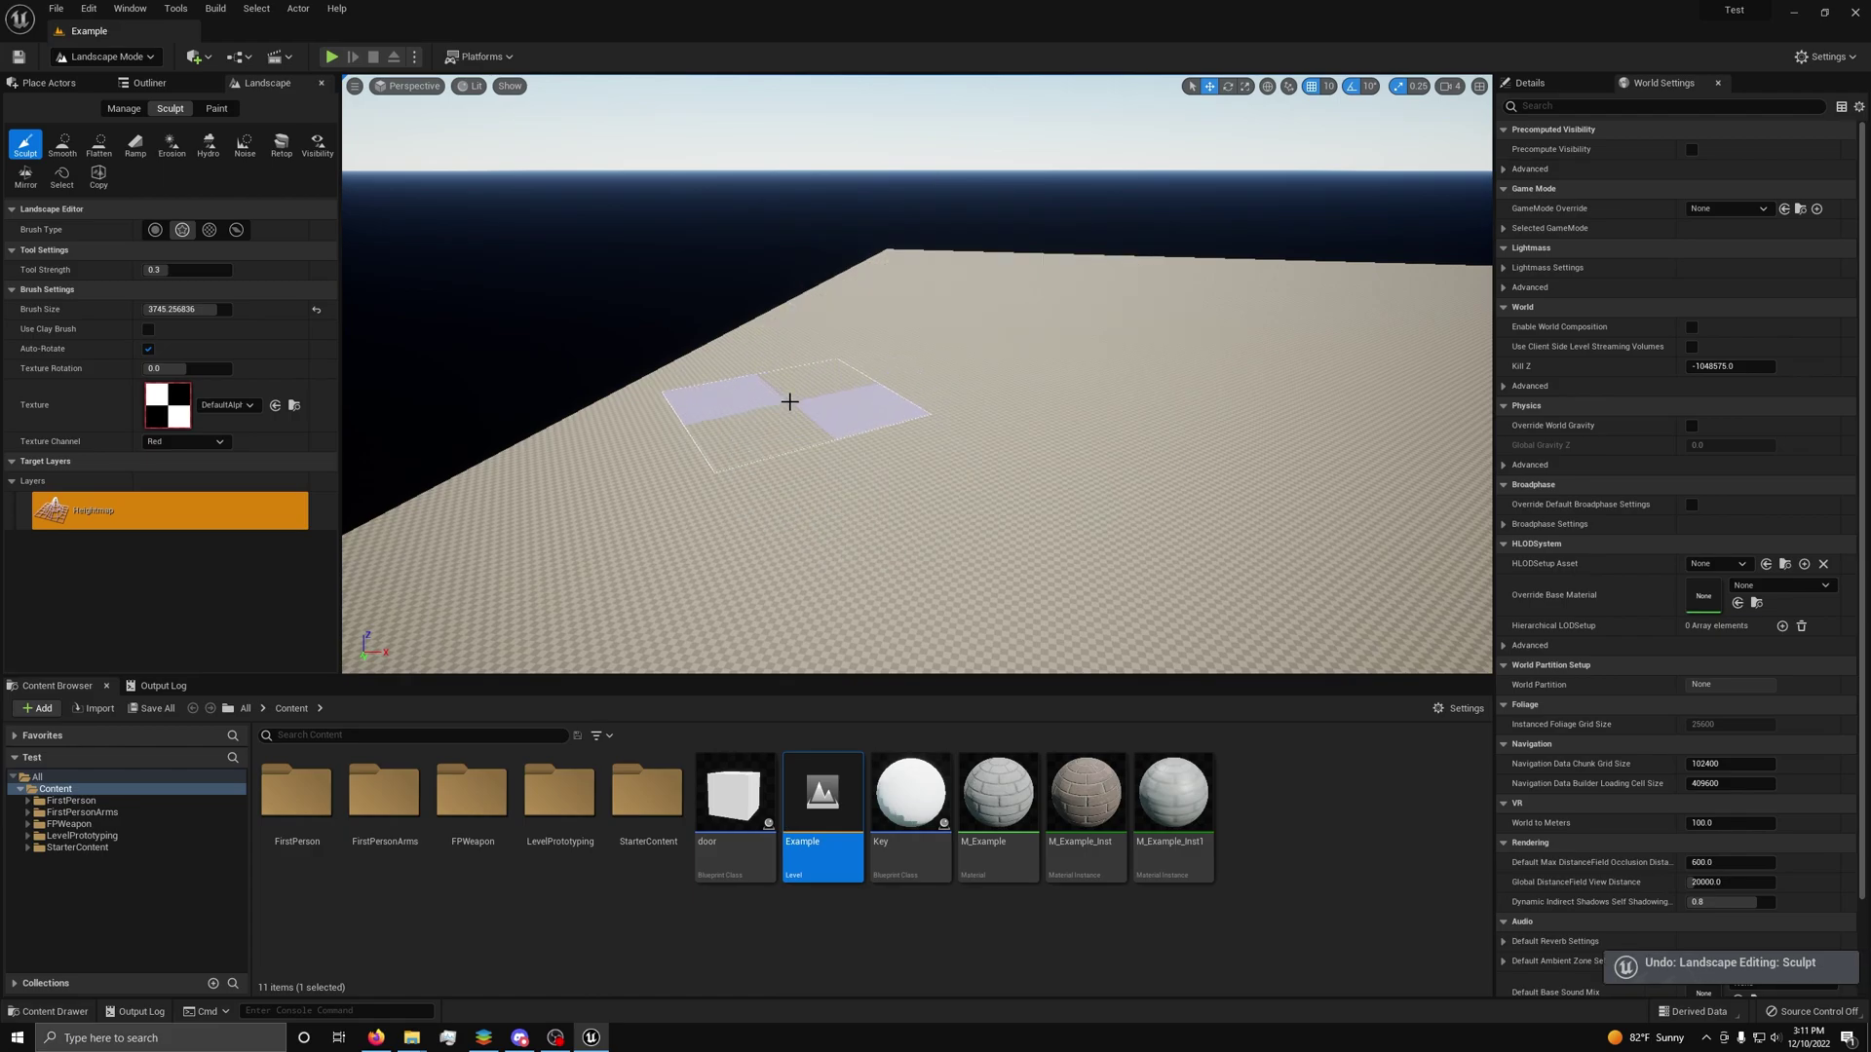
Try a sculpt stroke with a clay brick texture assigned to the alpha brush, and undo it.
right_click_drag(807, 390, 807, 468)
key("s")
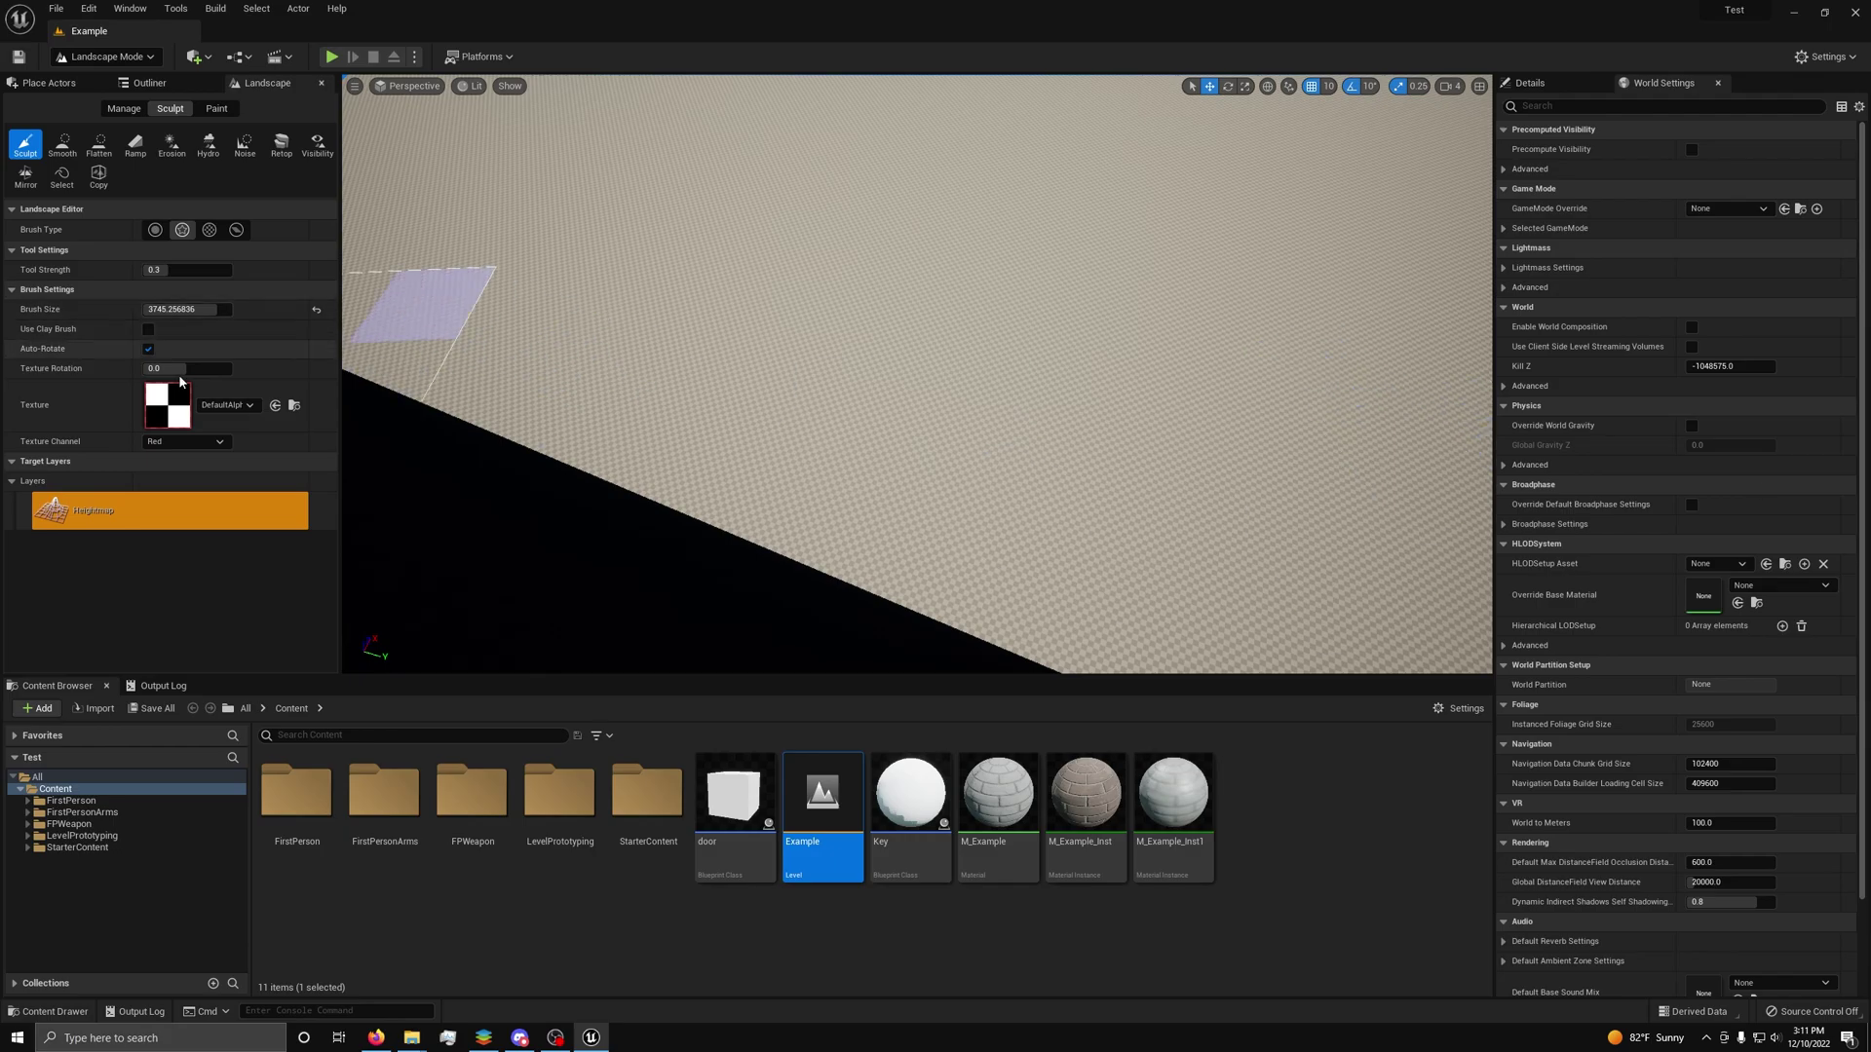
left_click(226, 405)
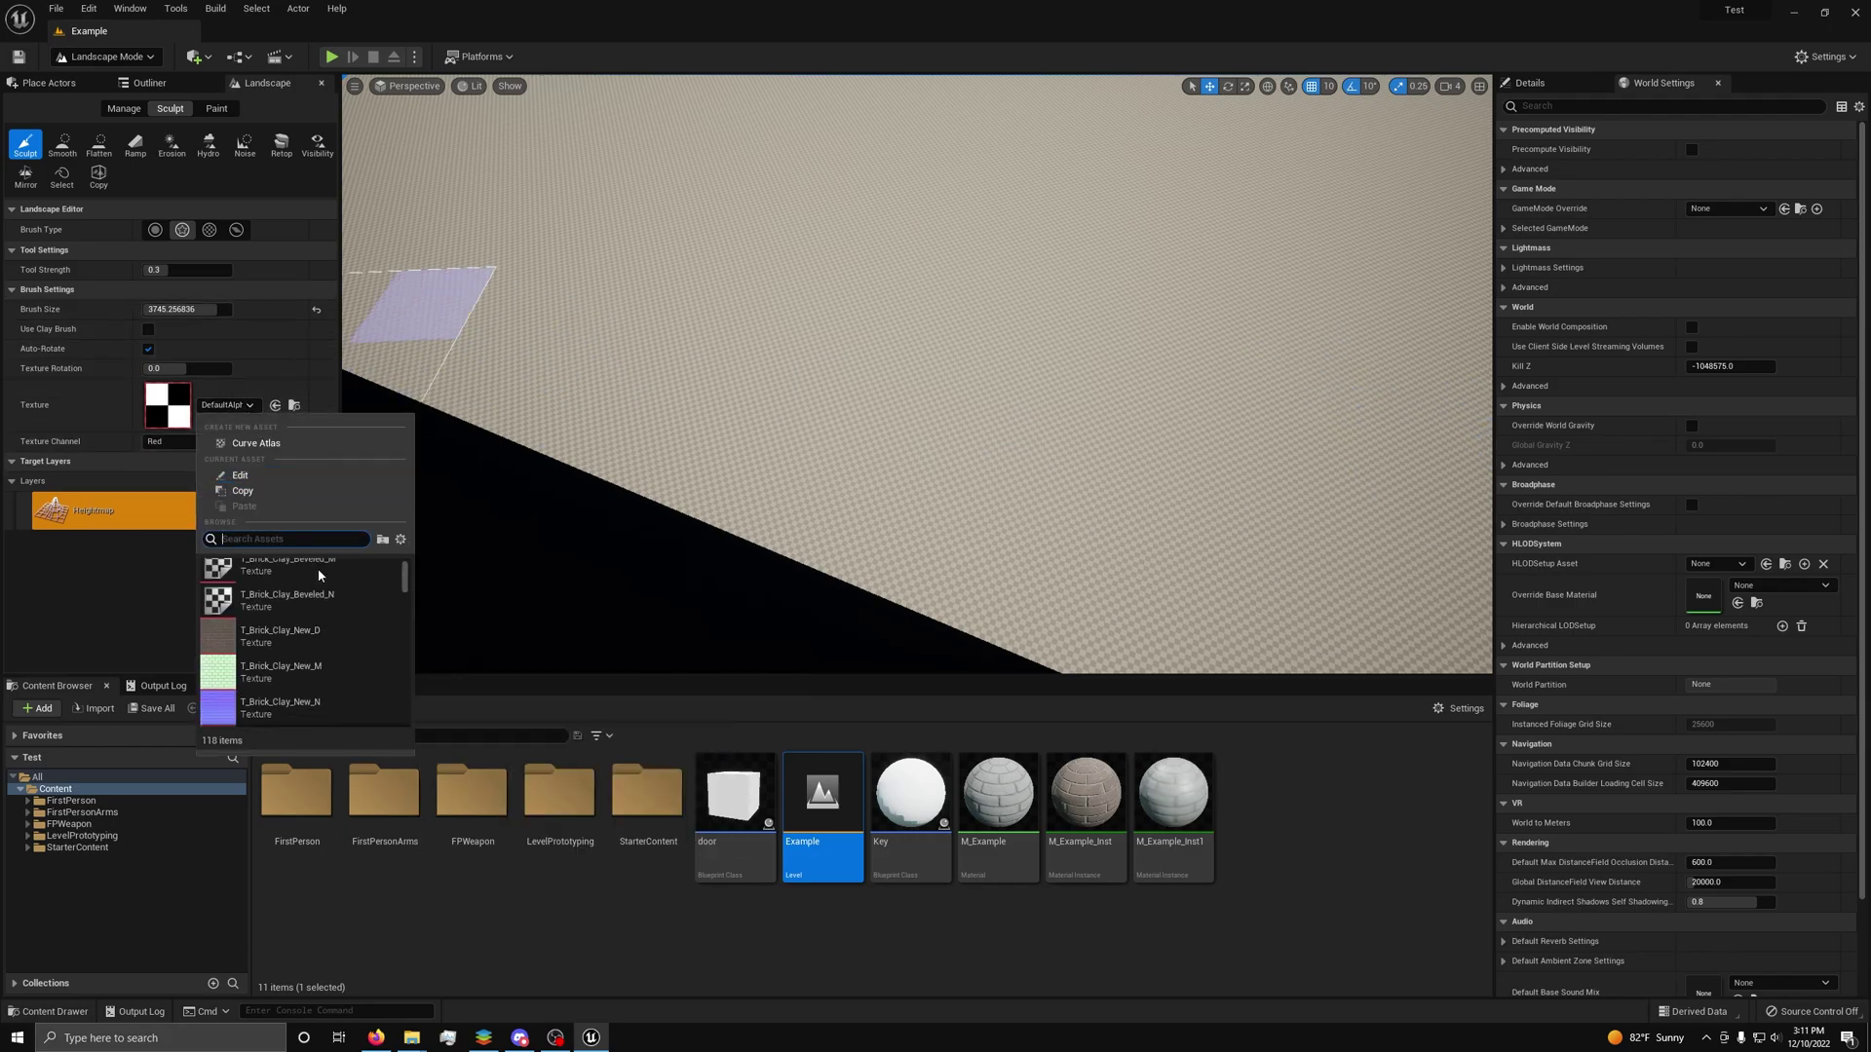
left_click(312, 600)
right_click_drag(756, 339, 409, 339)
mouse_move(780, 365)
left_mouse_down()
mouse_move(817, 398)
mouse_move(1120, 459)
mouse_move(844, 410)
mouse_move(1065, 500)
mouse_move(945, 412)
mouse_move(809, 497)
mouse_move(1188, 439)
left_mouse_up()
mouse_move(1189, 438)
right_mouse_down()
mouse_move(1286, 410)
mouse_move(1189, 370)
right_mouse_up()
right_click_drag(858, 468, 945, 376)
key("ctrl+z")
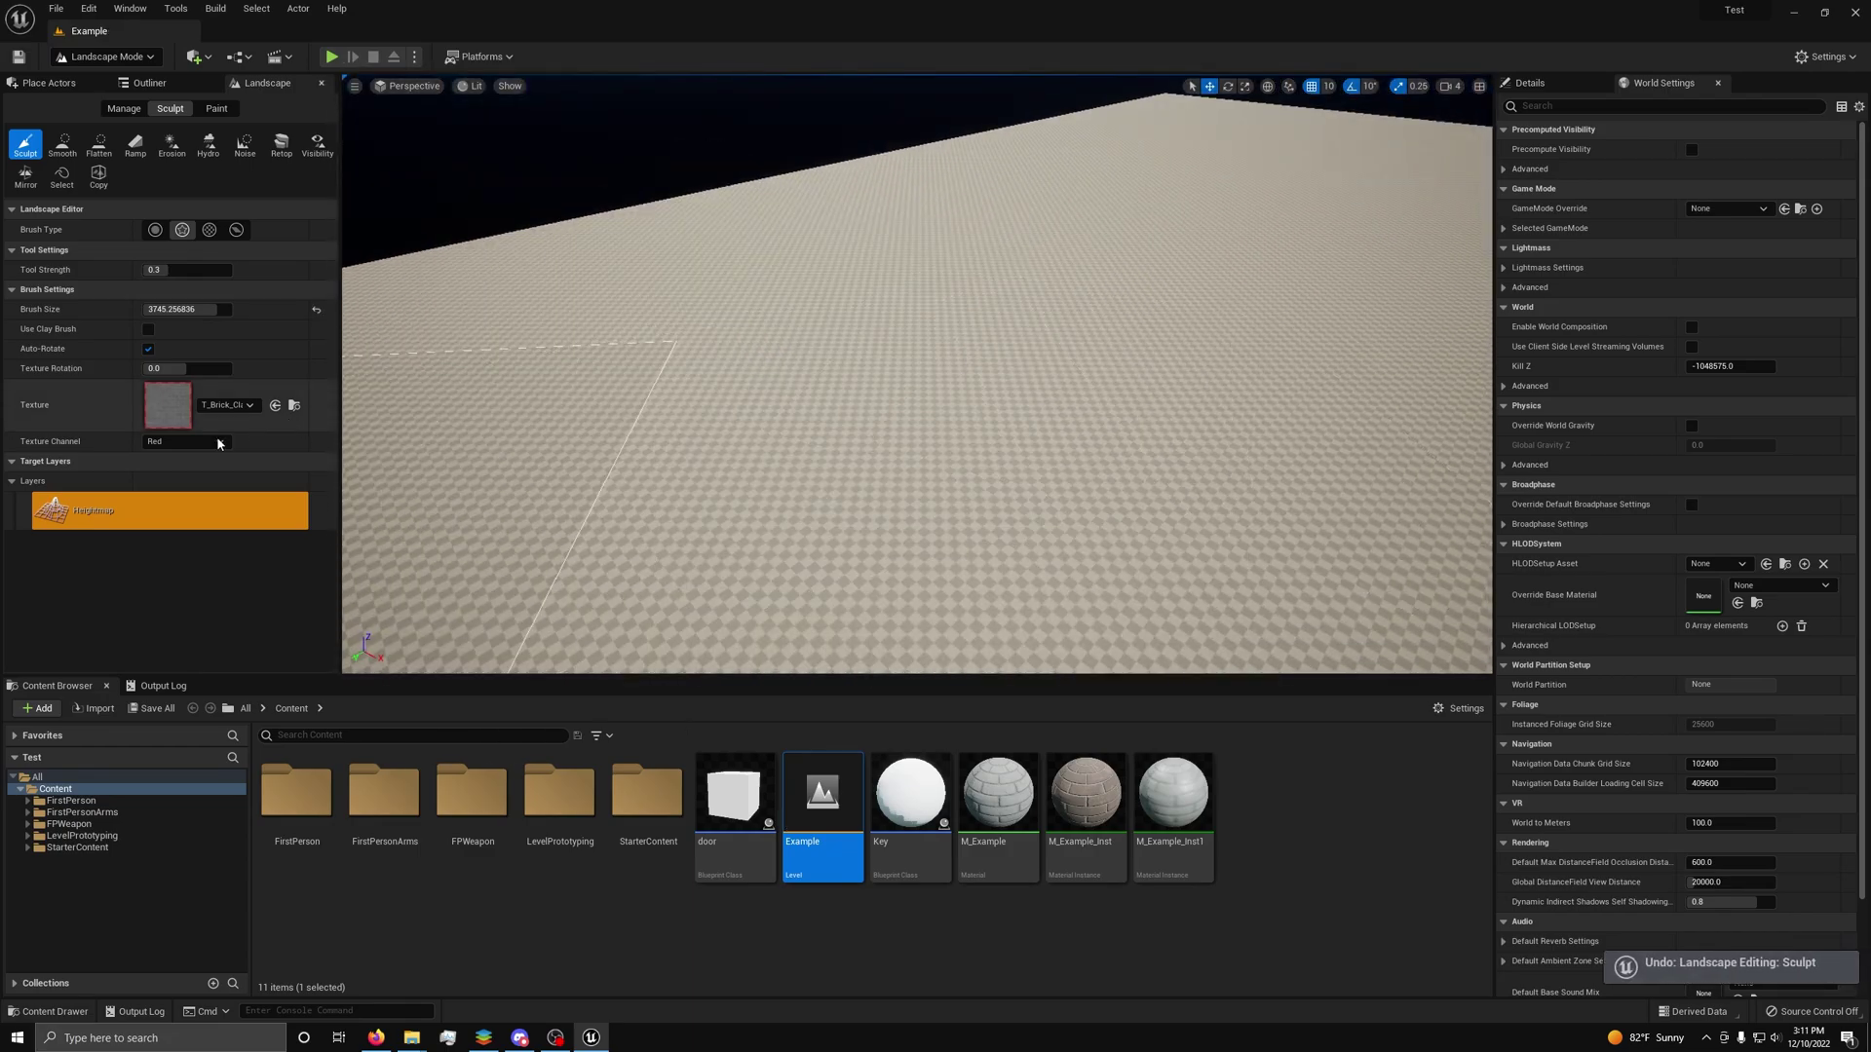
Set the alpha brush texture to T_Burst_M, sculpt a stroke across the landscape, and undo it.
left_click(227, 404)
scroll(277, 653, "down", 5)
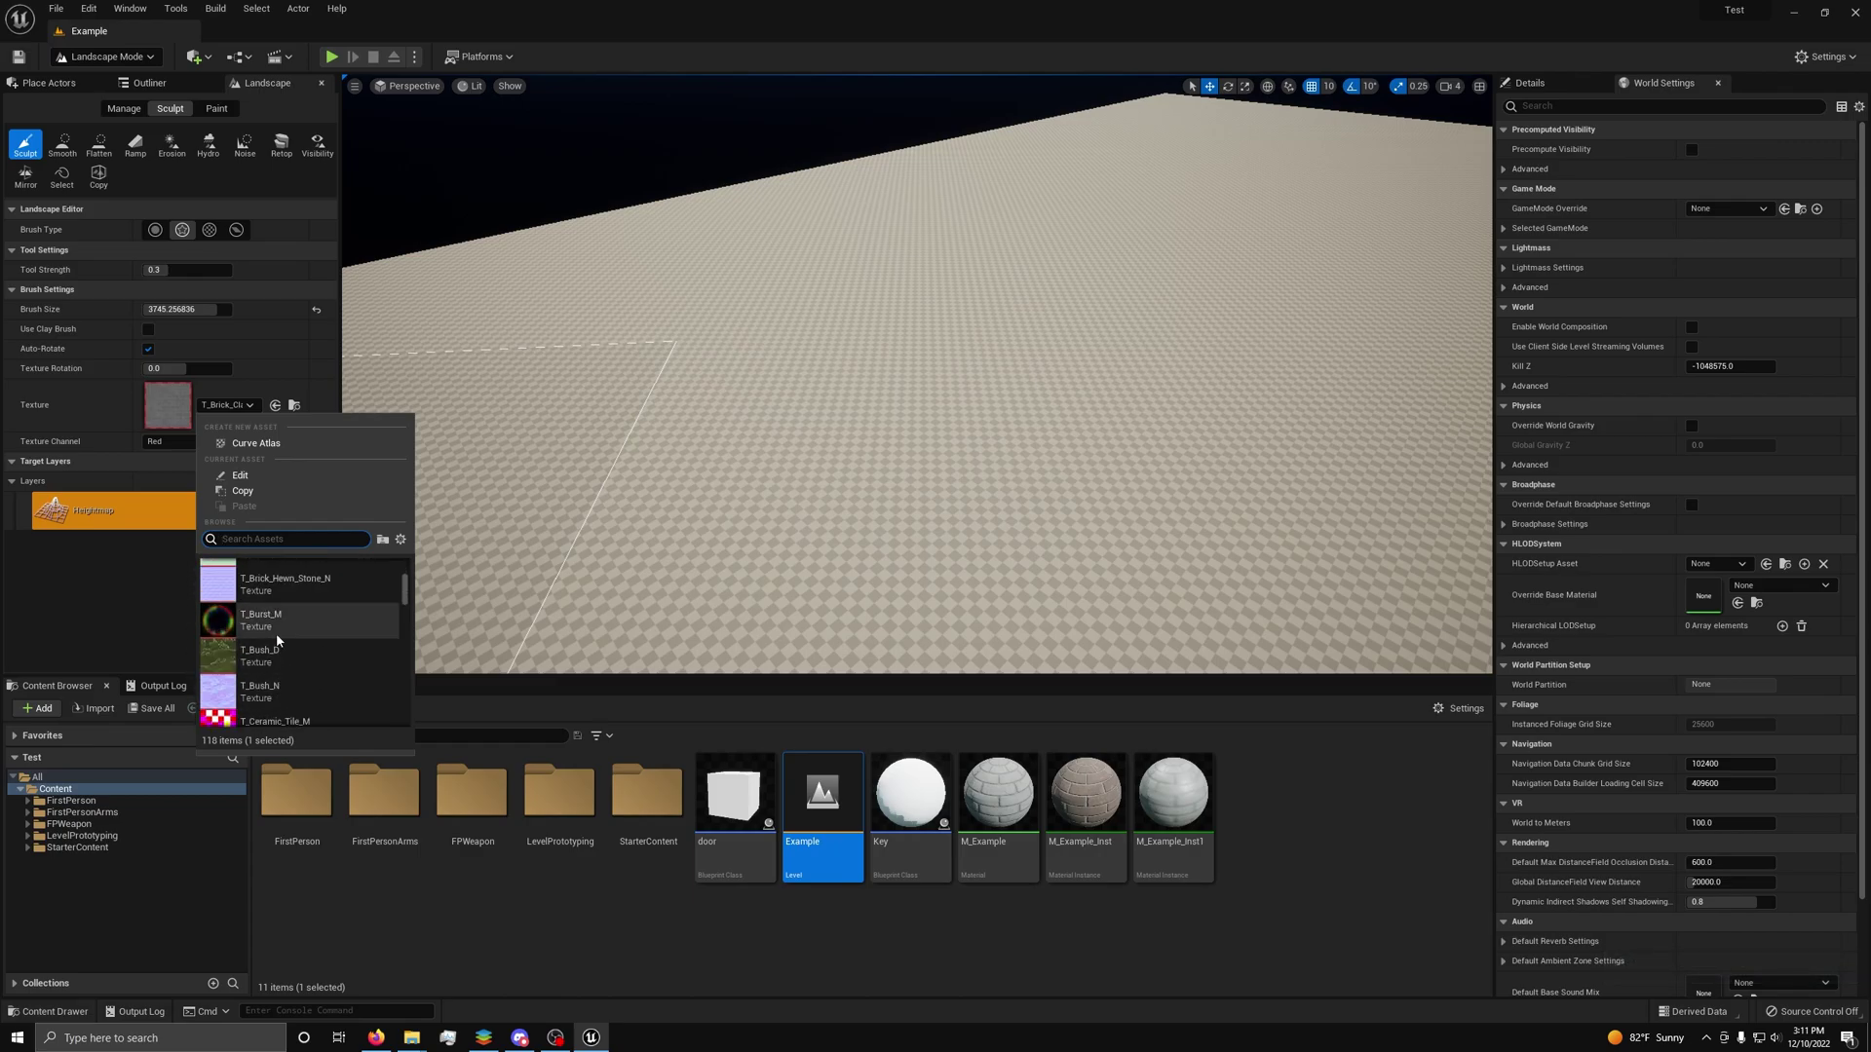
left_click(276, 631)
mouse_move(618, 451)
left_mouse_down()
mouse_move(848, 467)
mouse_move(1120, 283)
mouse_move(1335, 380)
mouse_move(975, 283)
mouse_move(593, 415)
mouse_move(1133, 345)
left_mouse_up()
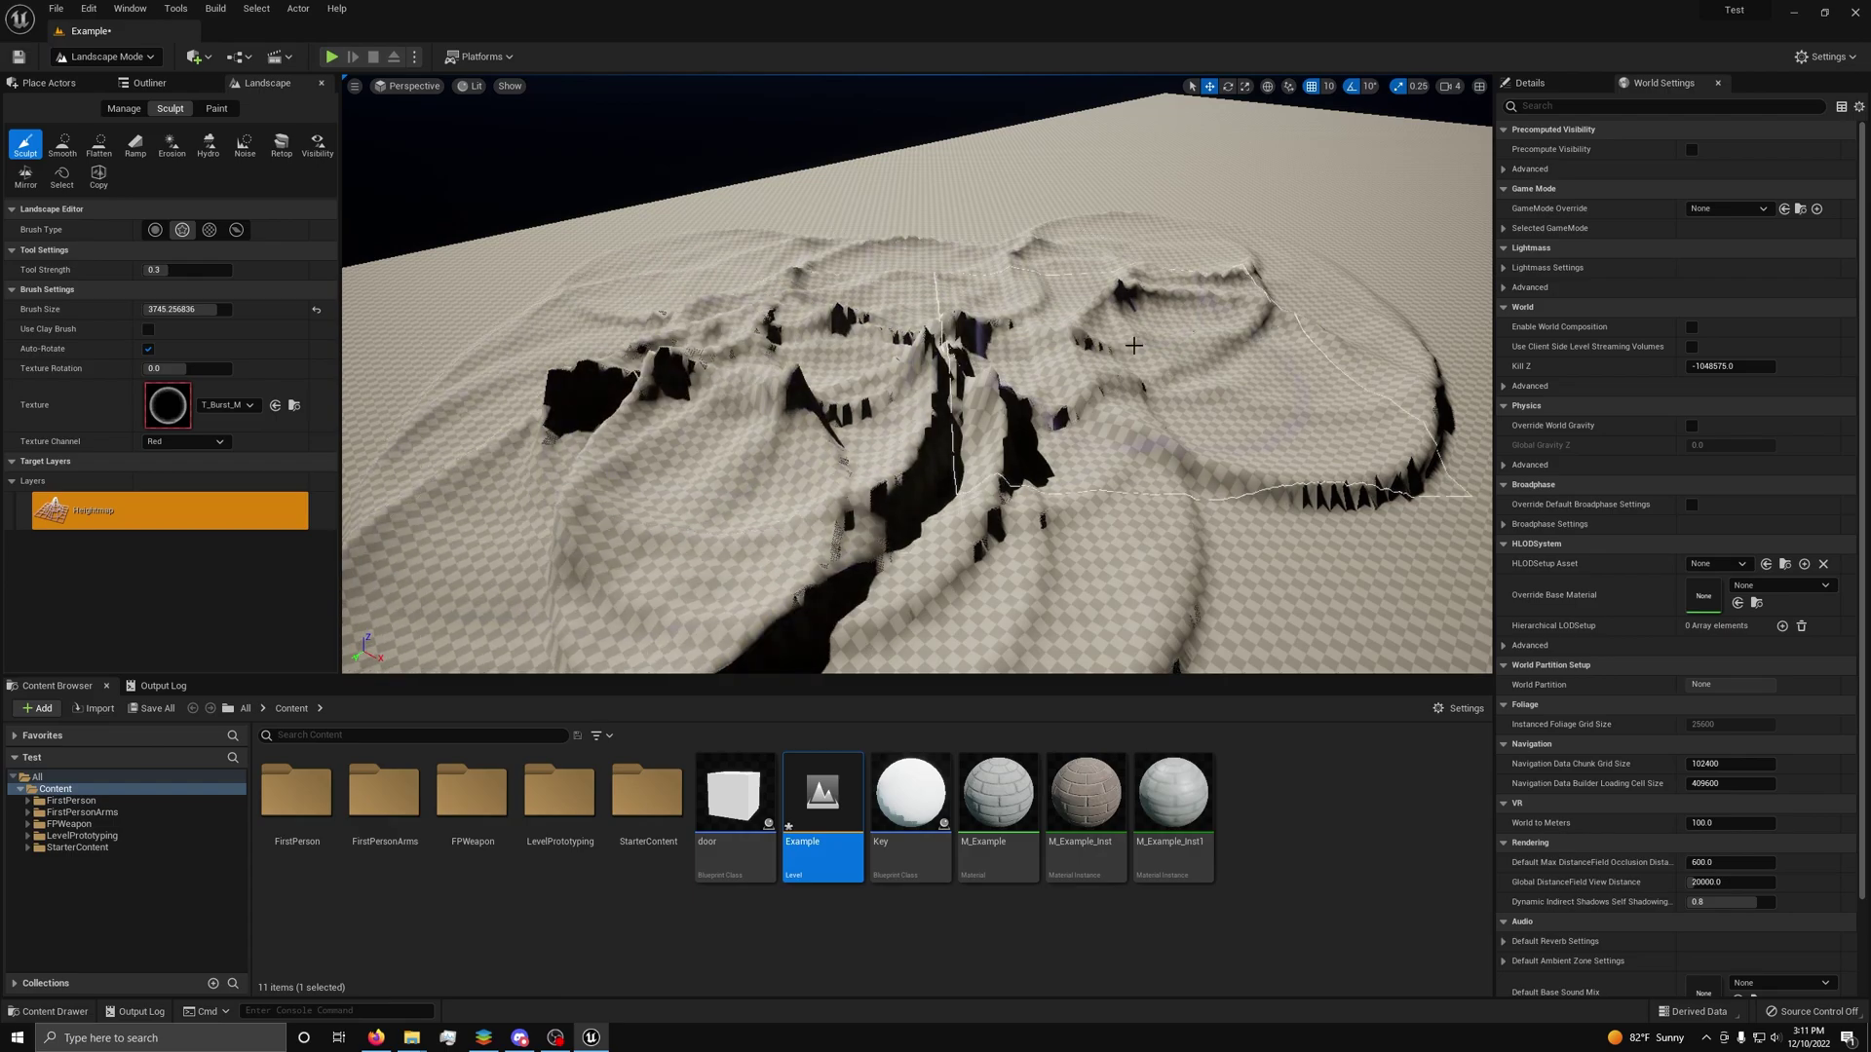
key("ctrl+z")
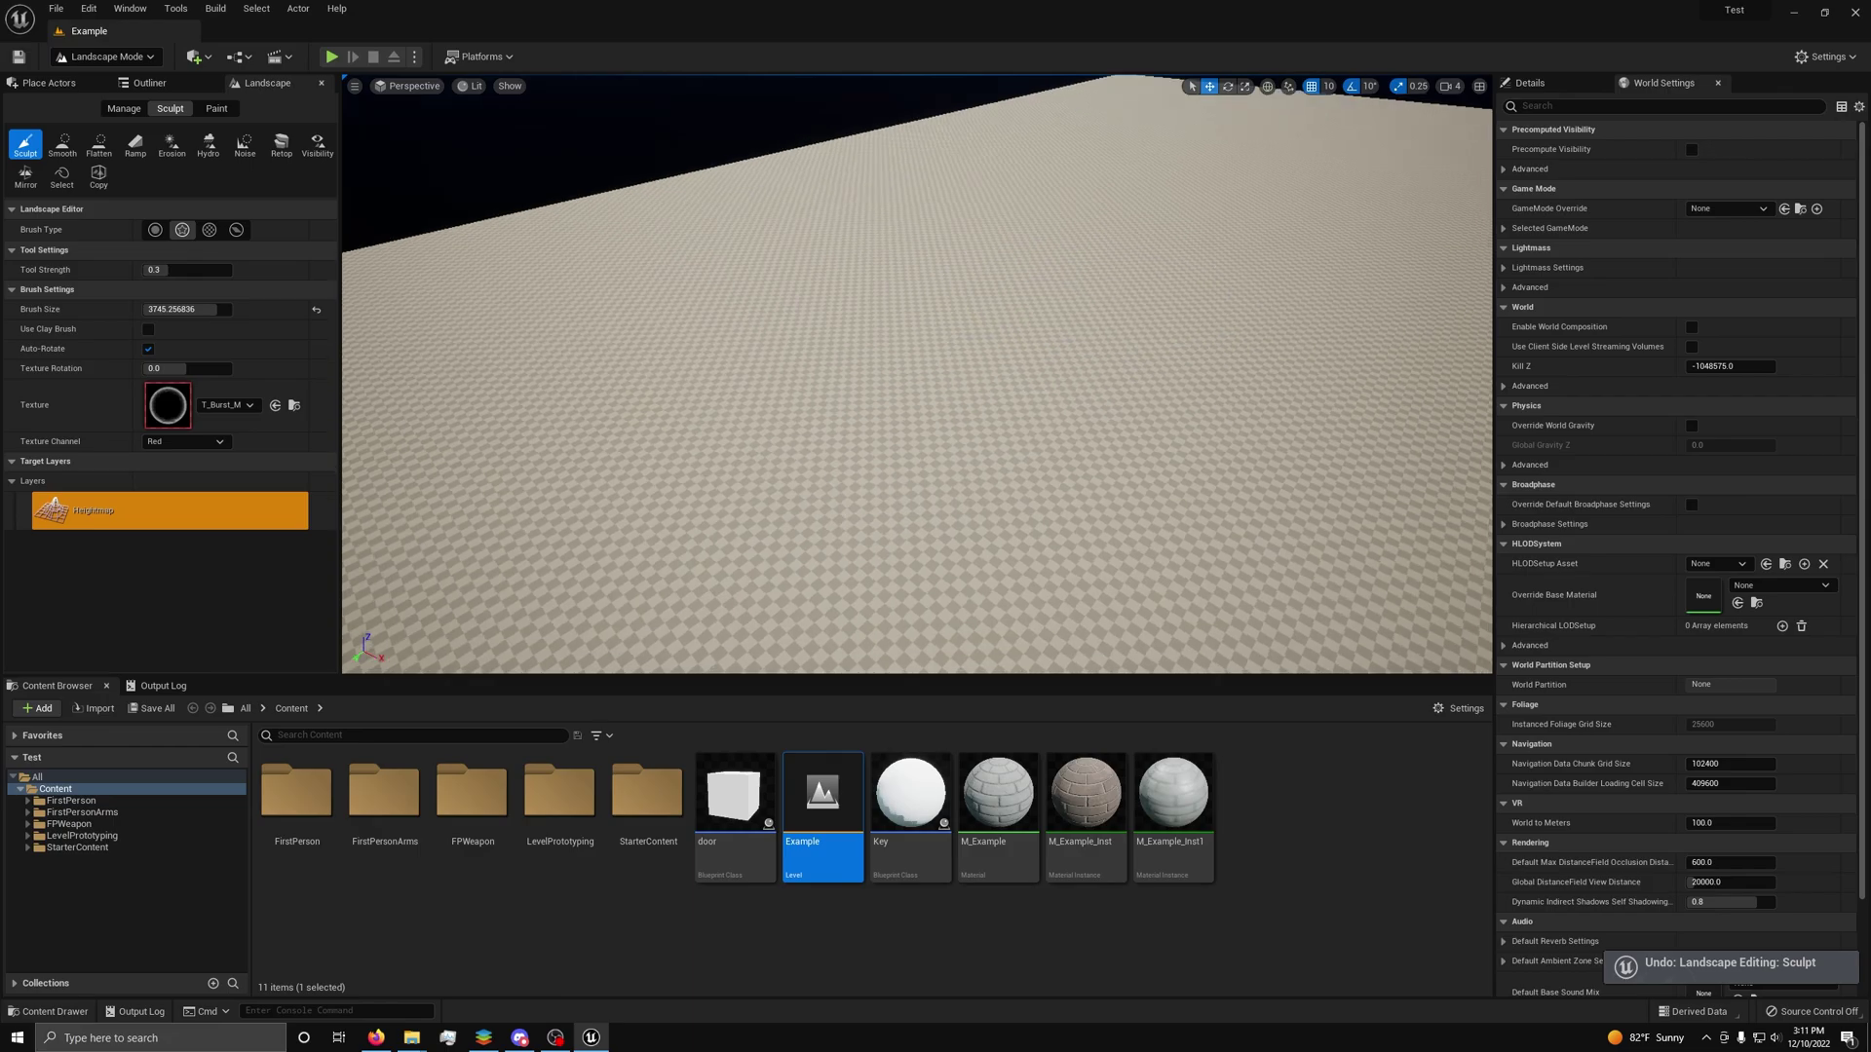
right_click_drag(688, 346, 883, 346)
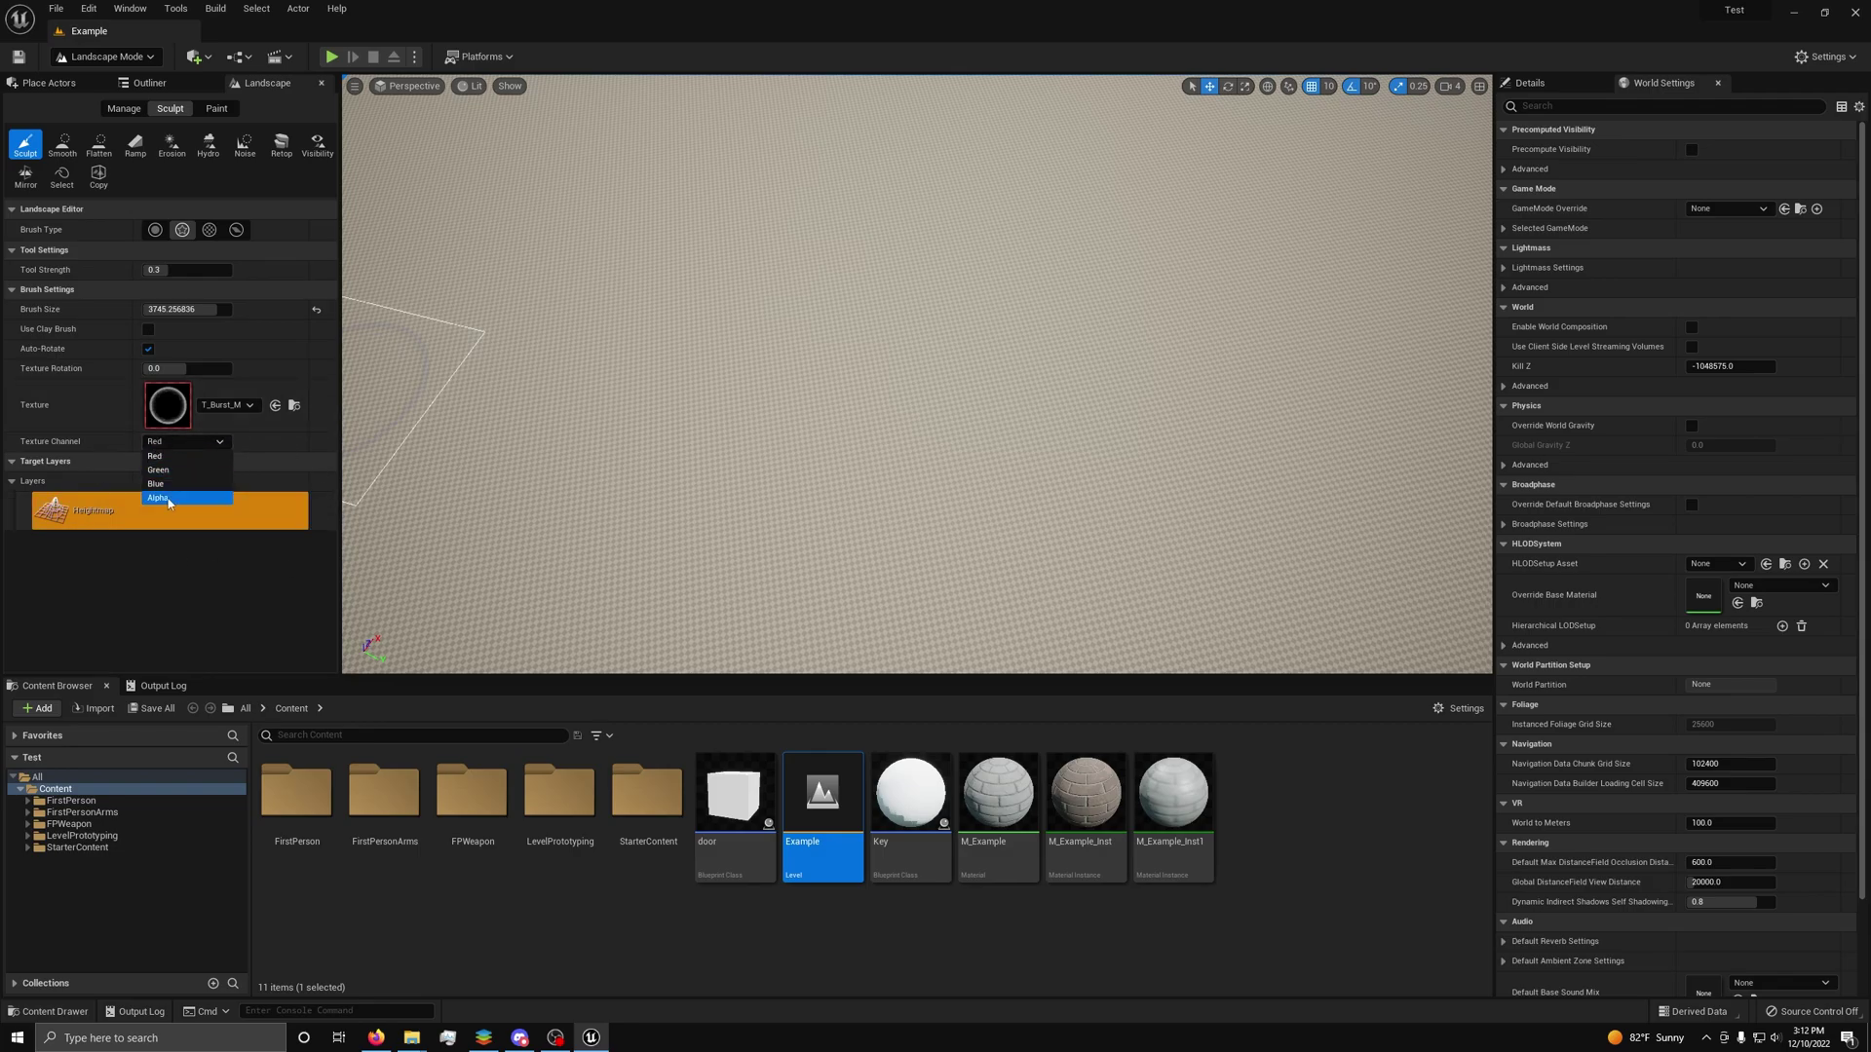
Switch the brush type to the pattern brush and sculpt strokes across the landscape with the T_Burst_M texture.
left_click(92, 611)
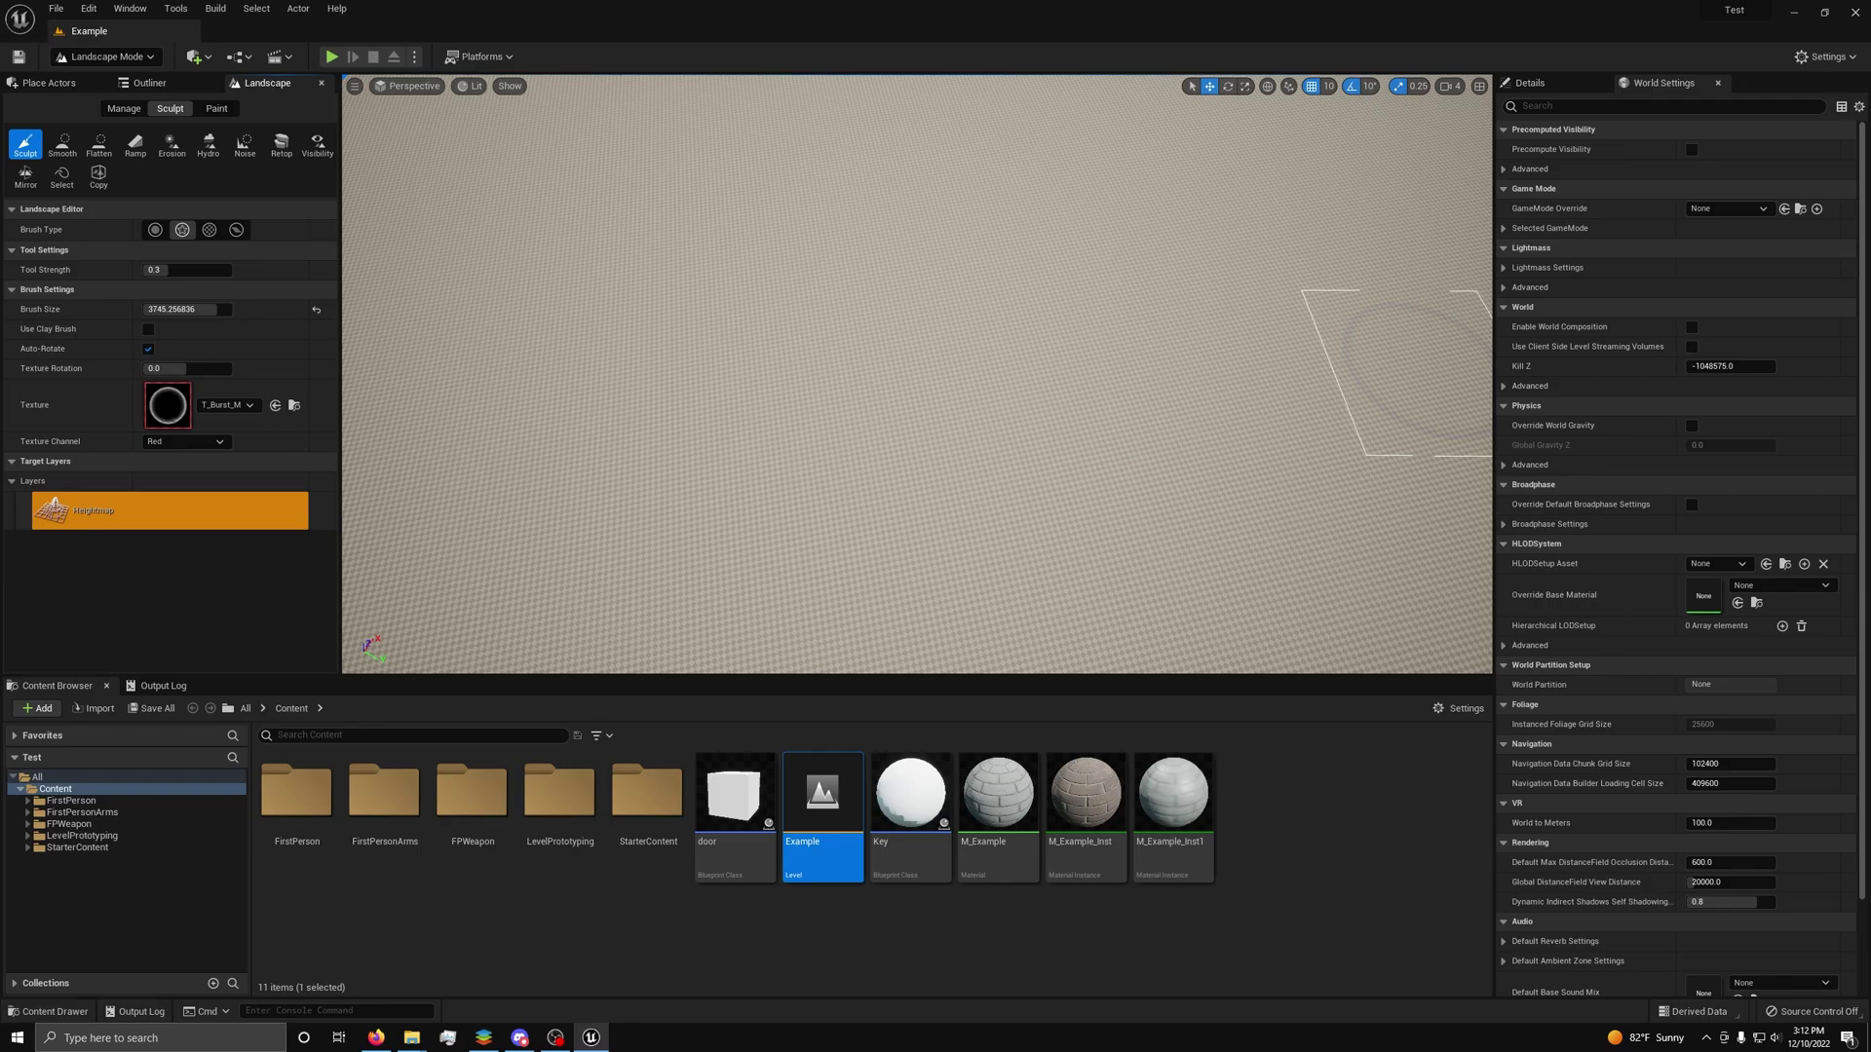
left_click(209, 230)
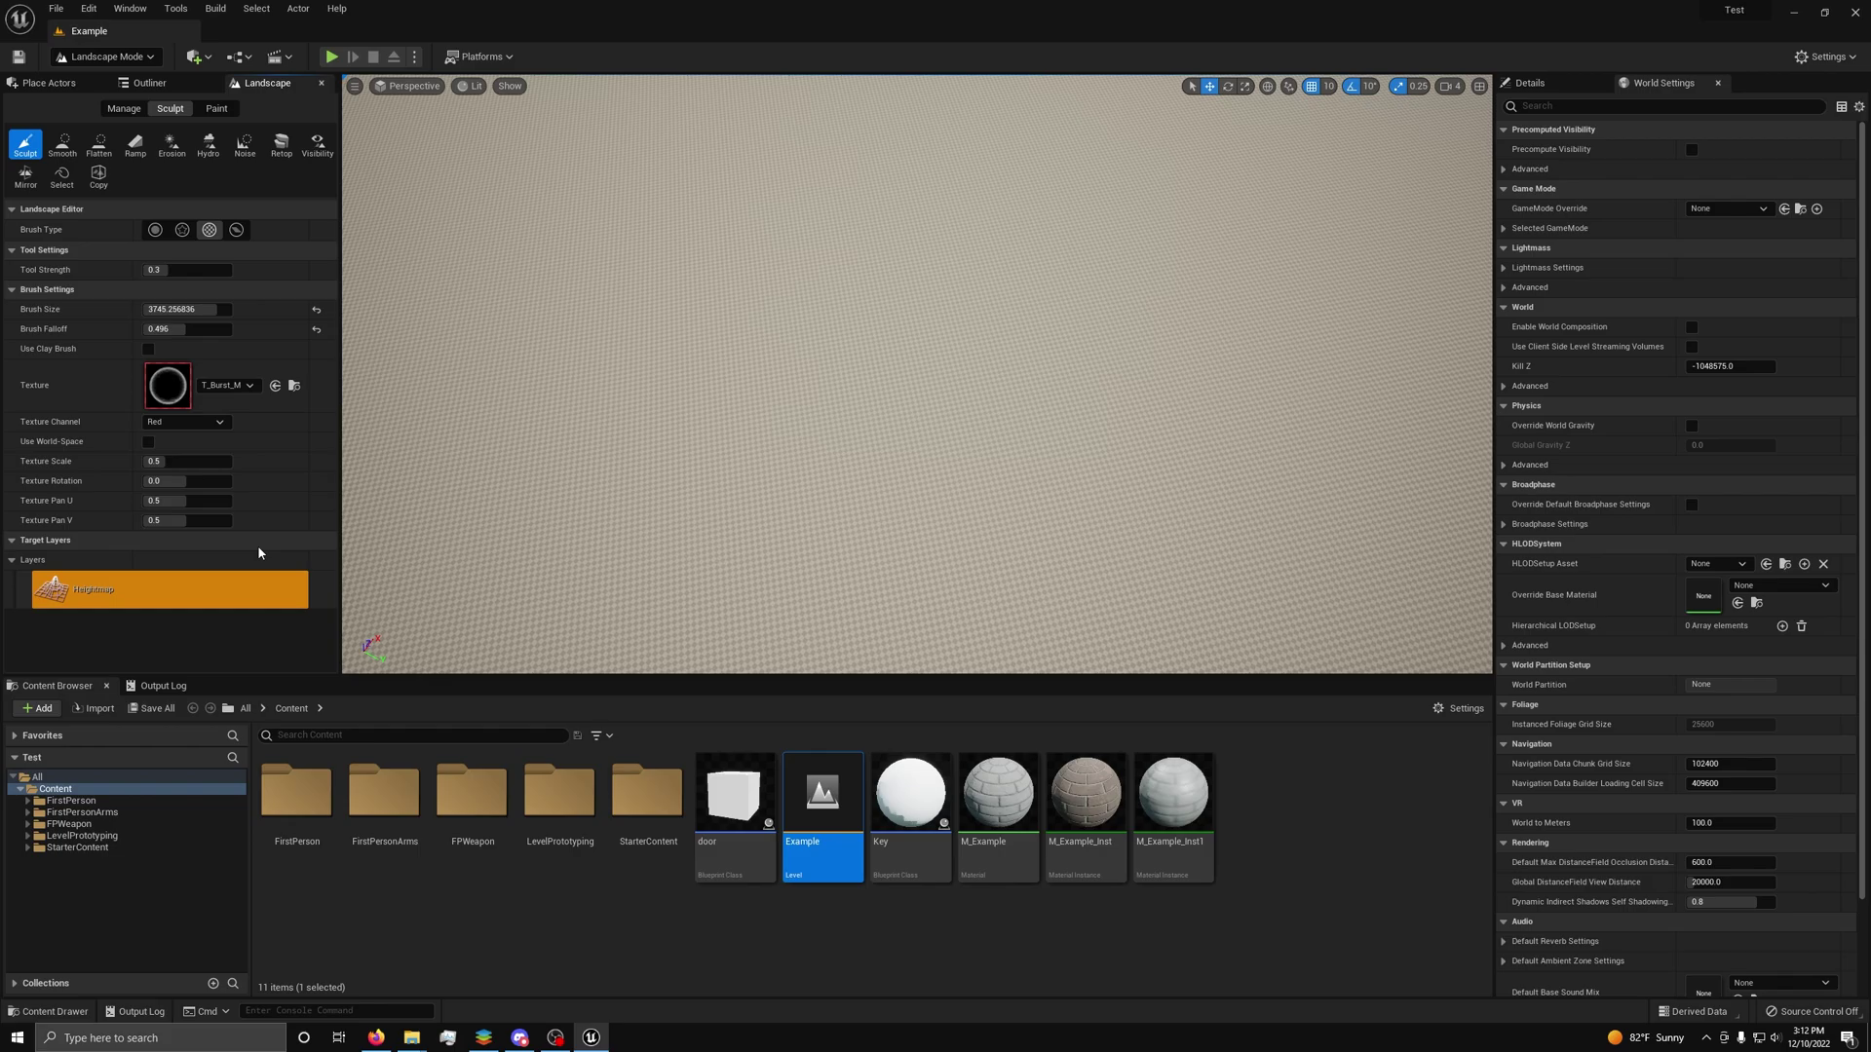
left_click(211, 387)
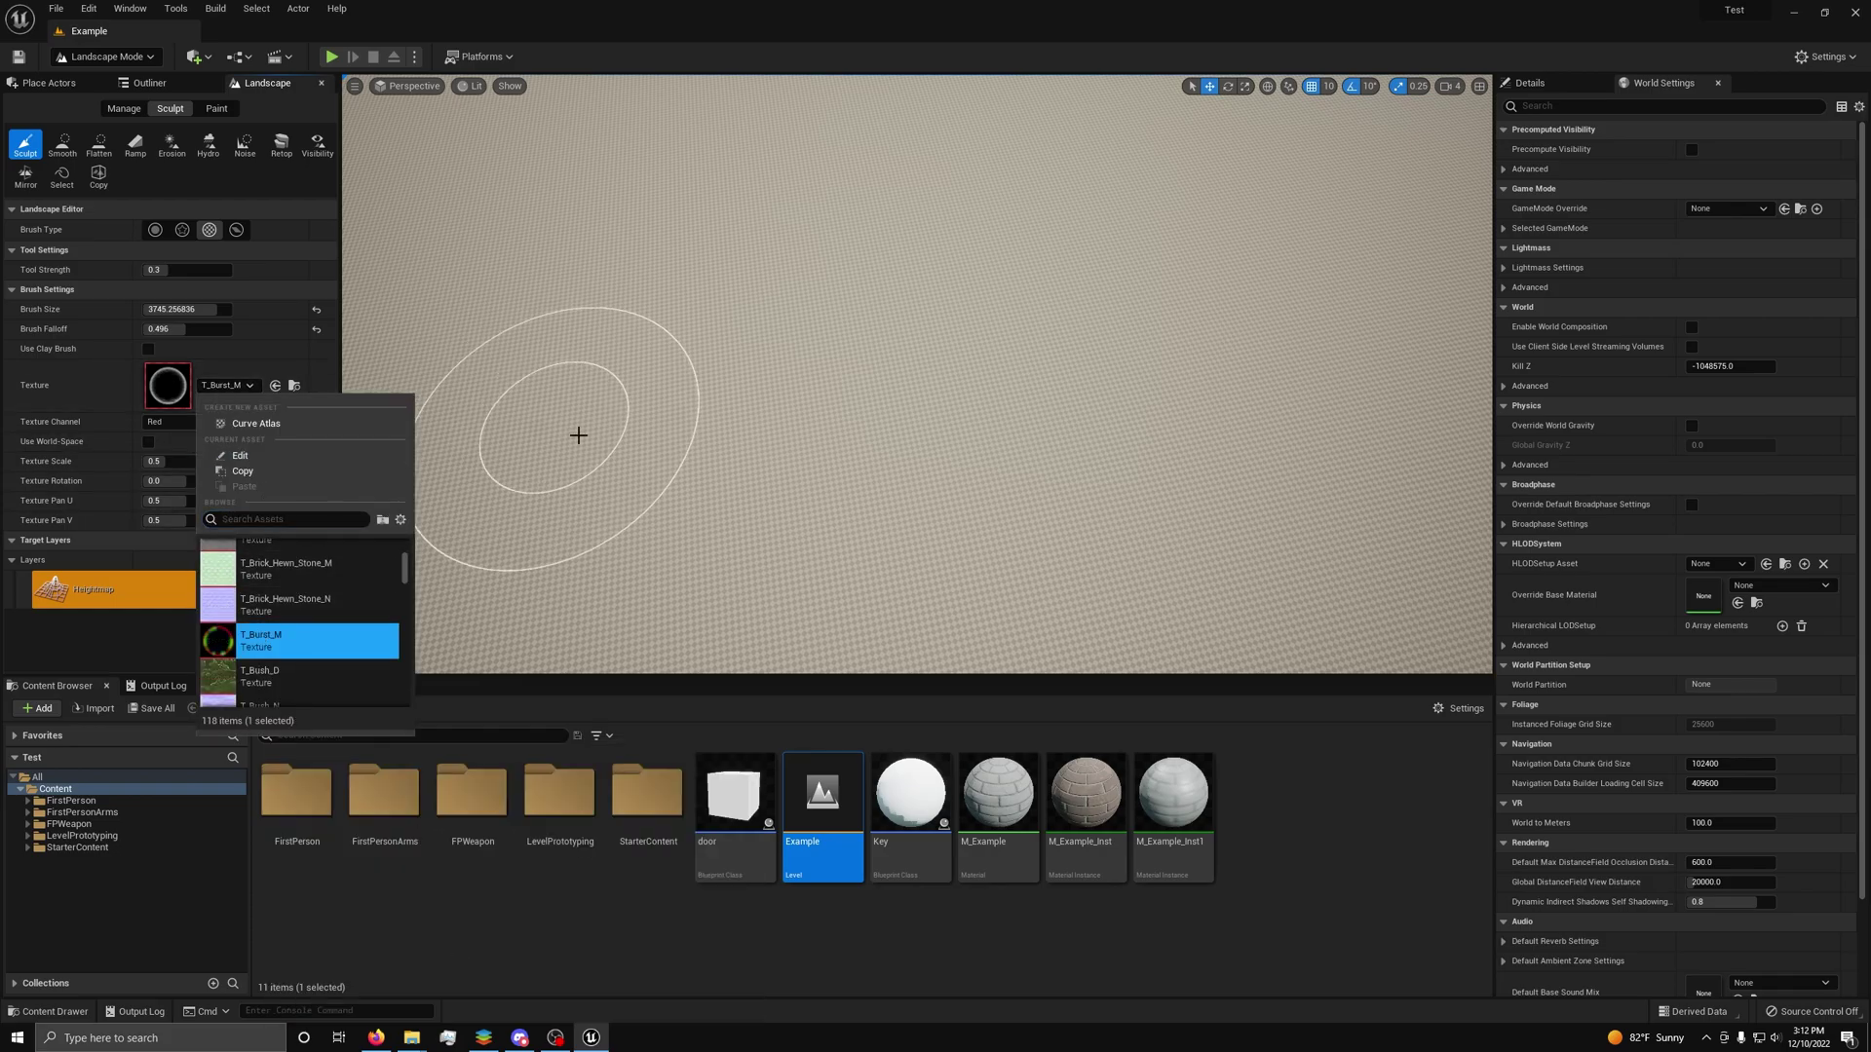
mouse_move(588, 439)
left_mouse_down()
mouse_move(854, 299)
mouse_move(910, 313)
mouse_move(855, 406)
mouse_move(1002, 513)
mouse_move(673, 517)
mouse_move(503, 452)
mouse_move(849, 201)
mouse_move(645, 149)
mouse_move(505, 381)
left_mouse_up()
left_click(597, 522)
View the pattern brush strokes from other angles, sculpt another stroke, and undo all of them.
mouse_move(966, 247)
left_mouse_down("alt")
mouse_move(633, 331)
mouse_move(786, 90)
mouse_move(832, 530)
mouse_move(757, 422)
mouse_move(1268, 238)
mouse_move(1432, 459)
mouse_move(1382, 401)
left_mouse_up("alt")
mouse_move(1383, 400)
right_mouse_down()
mouse_move(1462, 409)
mouse_move(1296, 292)
right_mouse_up()
right_click_drag(1326, 429, 1312, 418)
mouse_move(1311, 418)
left_mouse_down()
mouse_move(1119, 368)
mouse_move(880, 375)
mouse_move(647, 501)
mouse_move(785, 459)
mouse_move(1274, 468)
mouse_move(914, 371)
mouse_move(1128, 376)
left_mouse_up()
mouse_move(1128, 376)
right_mouse_down()
mouse_move(1072, 401)
mouse_move(1150, 394)
mouse_move(1101, 414)
mouse_move(1033, 380)
mouse_move(1169, 390)
mouse_move(1013, 380)
mouse_move(916, 468)
mouse_move(1033, 429)
mouse_move(901, 399)
right_mouse_up()
key("ctrl+z")
key("ctrl+z")
key("ctrl+z")
key("ctrl+z")
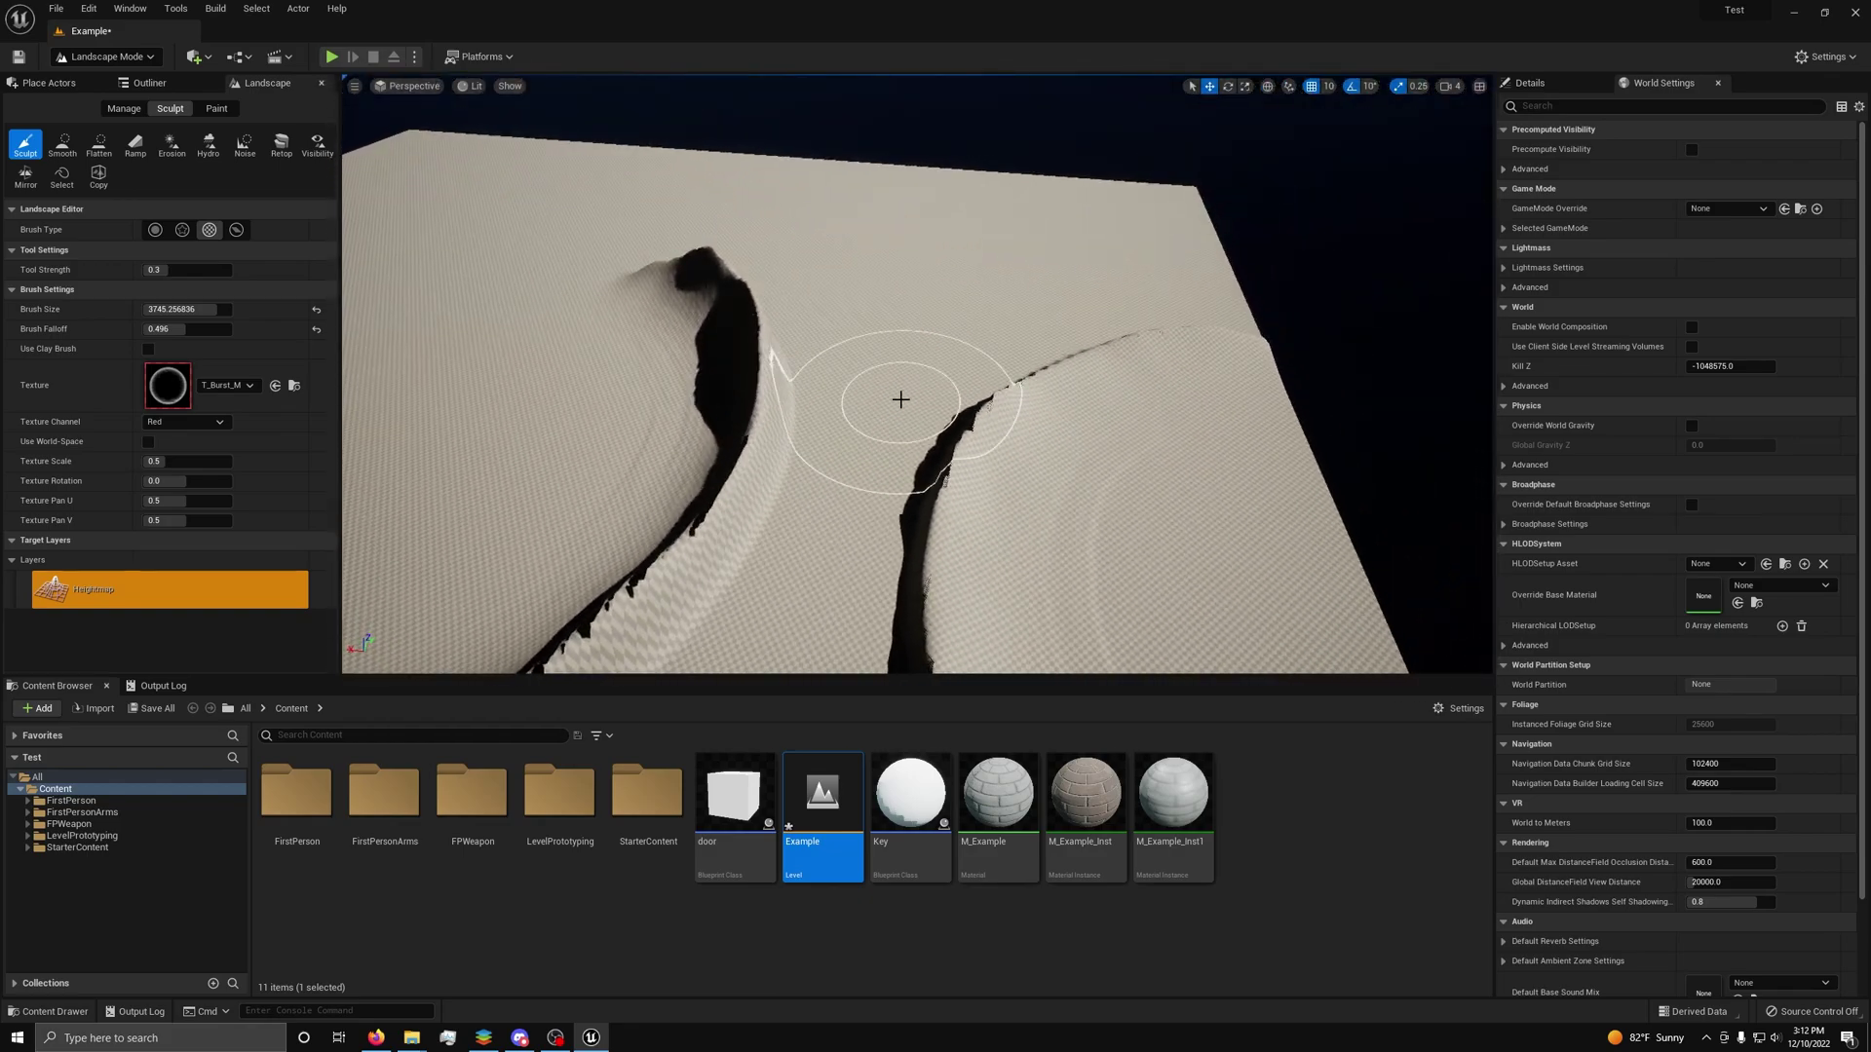
key("ctrl+z")
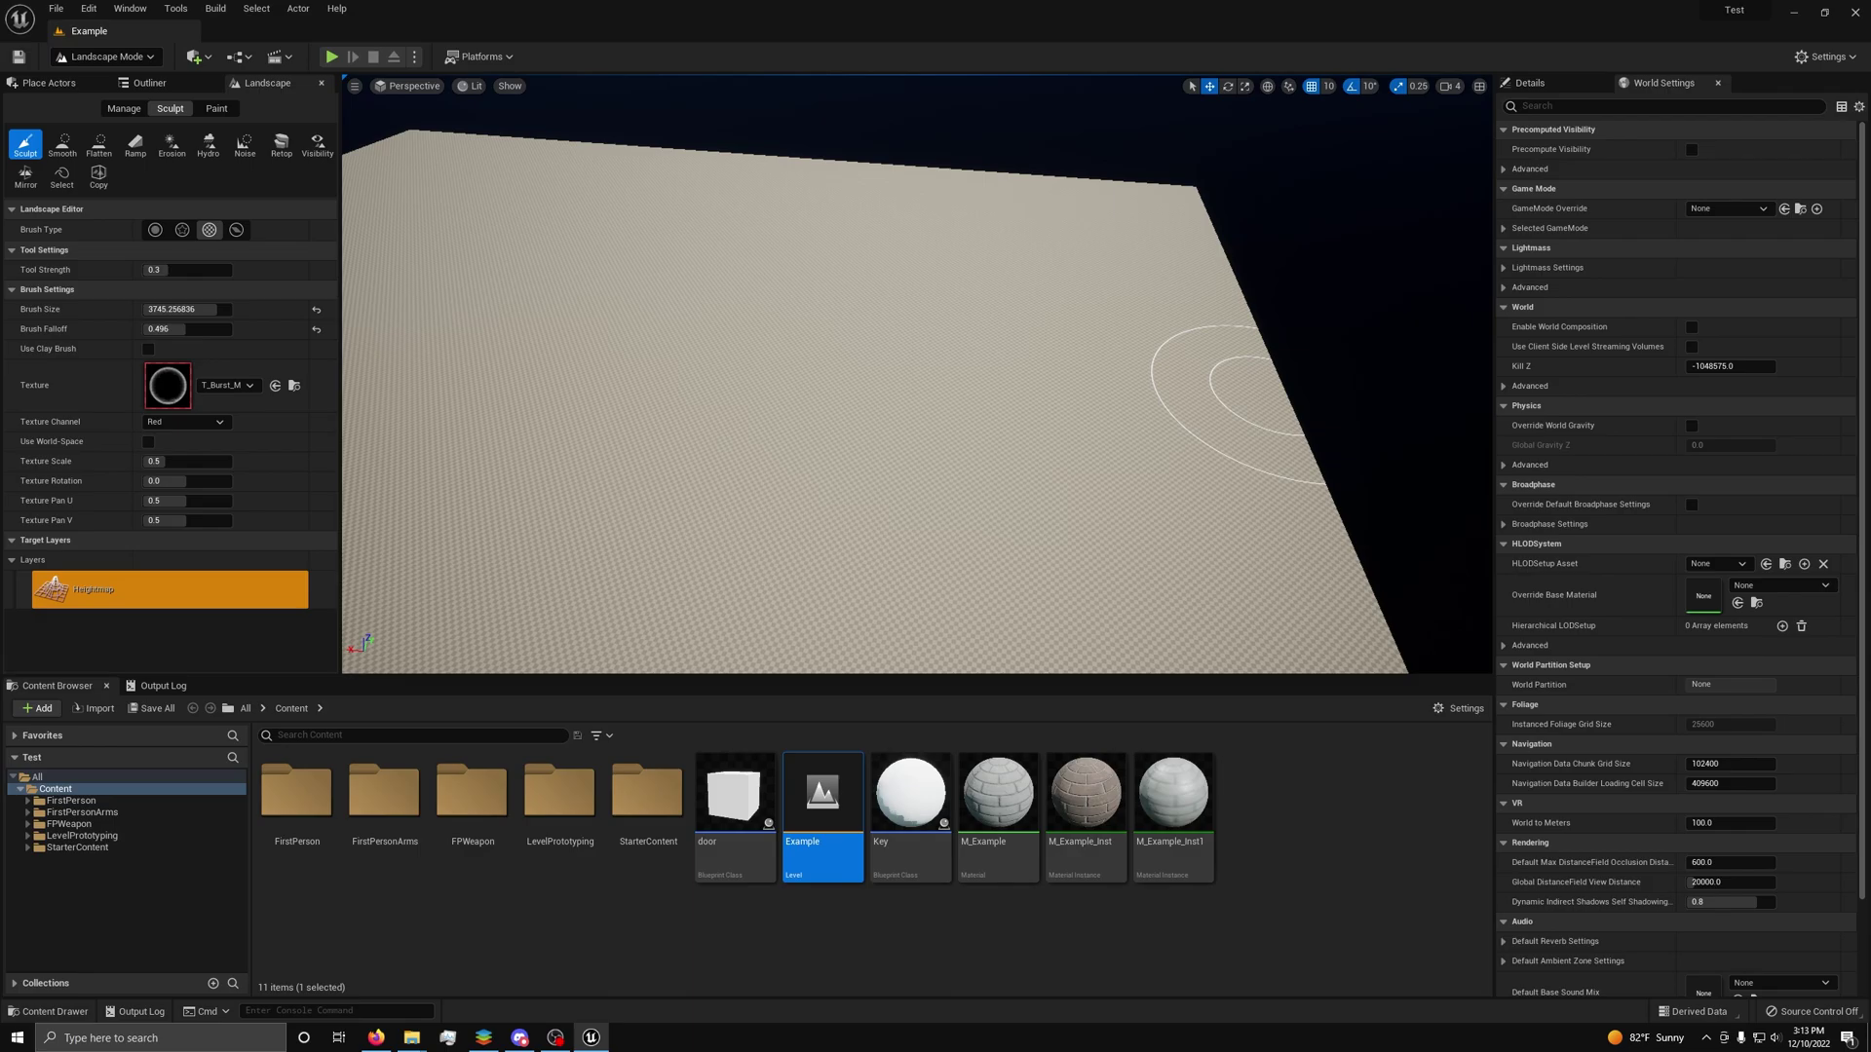
Raise the pattern brush's texture scale to about 0.8 and sculpt a stroke toward the far edge of the landscape.
left_click_drag(180, 461, 190, 461)
left_click(190, 461)
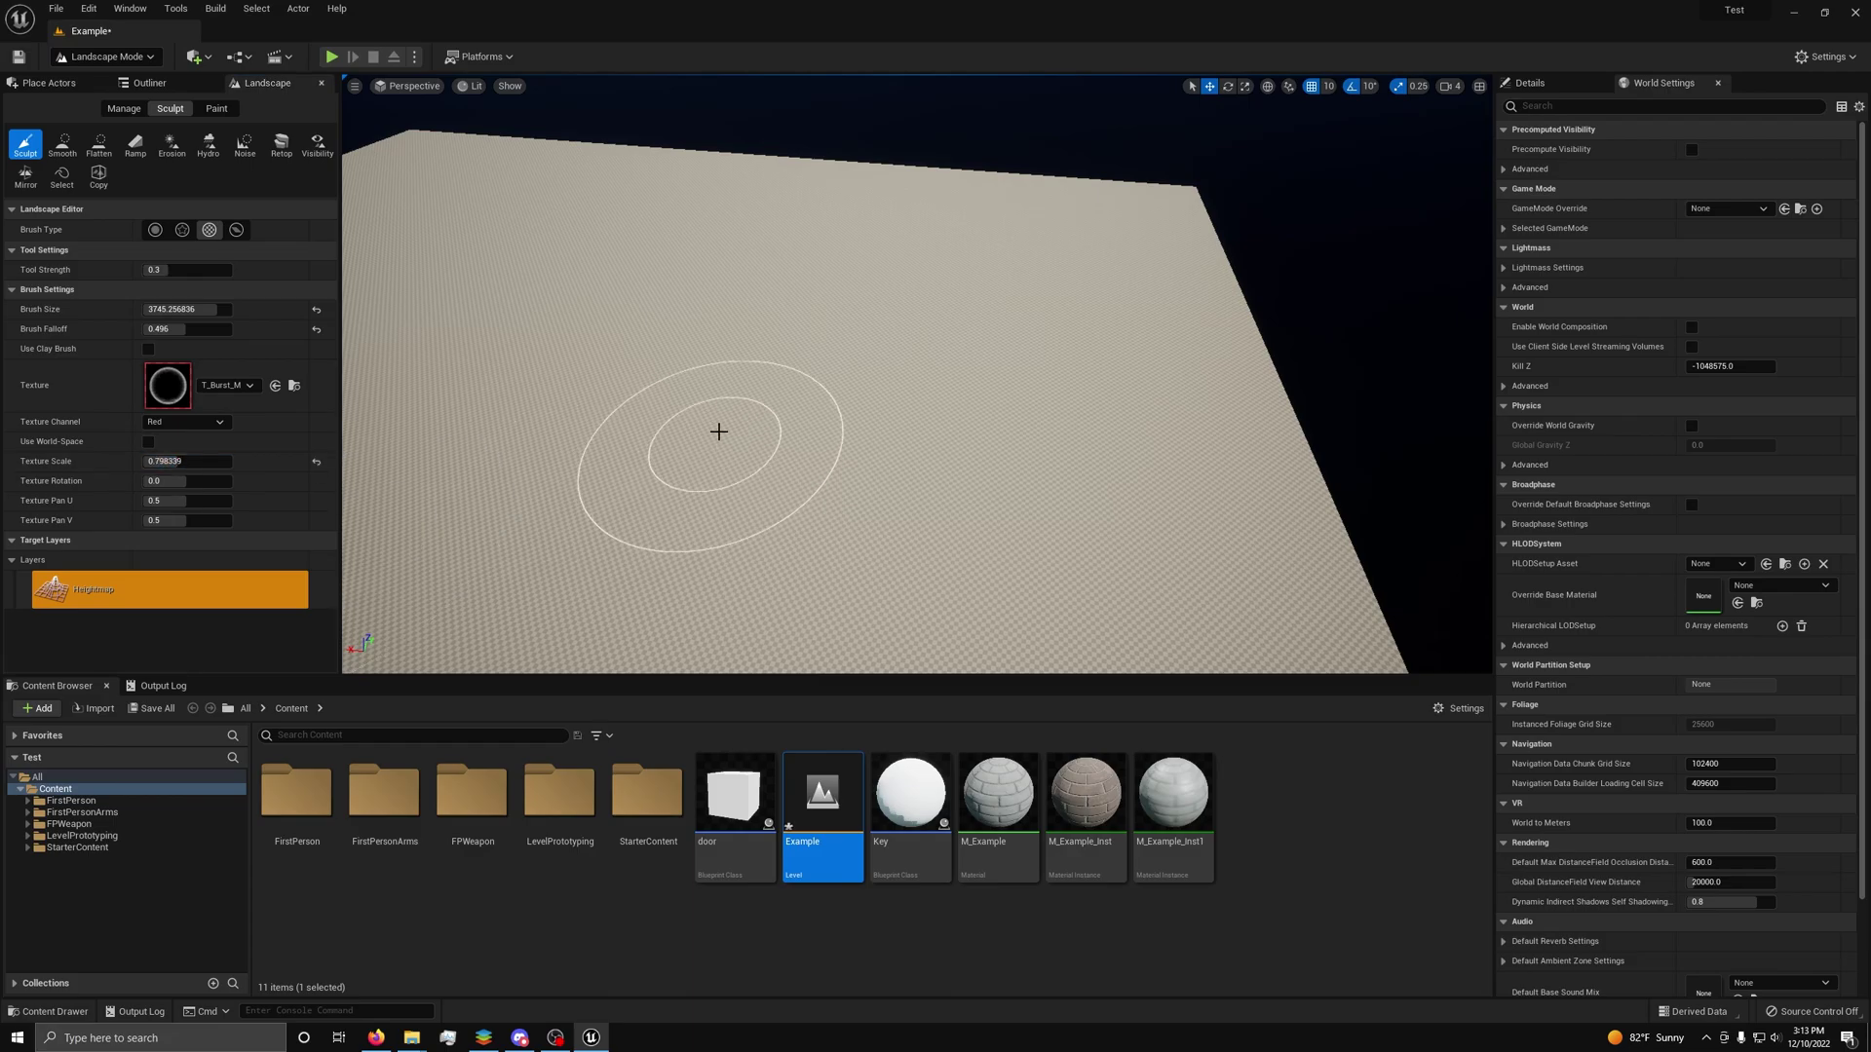
mouse_move(834, 298)
left_mouse_down()
mouse_move(886, 343)
mouse_move(927, 503)
mouse_move(864, 393)
mouse_move(1065, 201)
left_mouse_up()
Reduce the pattern brush's texture scale to about 0.14 and sculpt the repeating ring pattern across the landscape.
left_click(187, 461)
type("0.005")
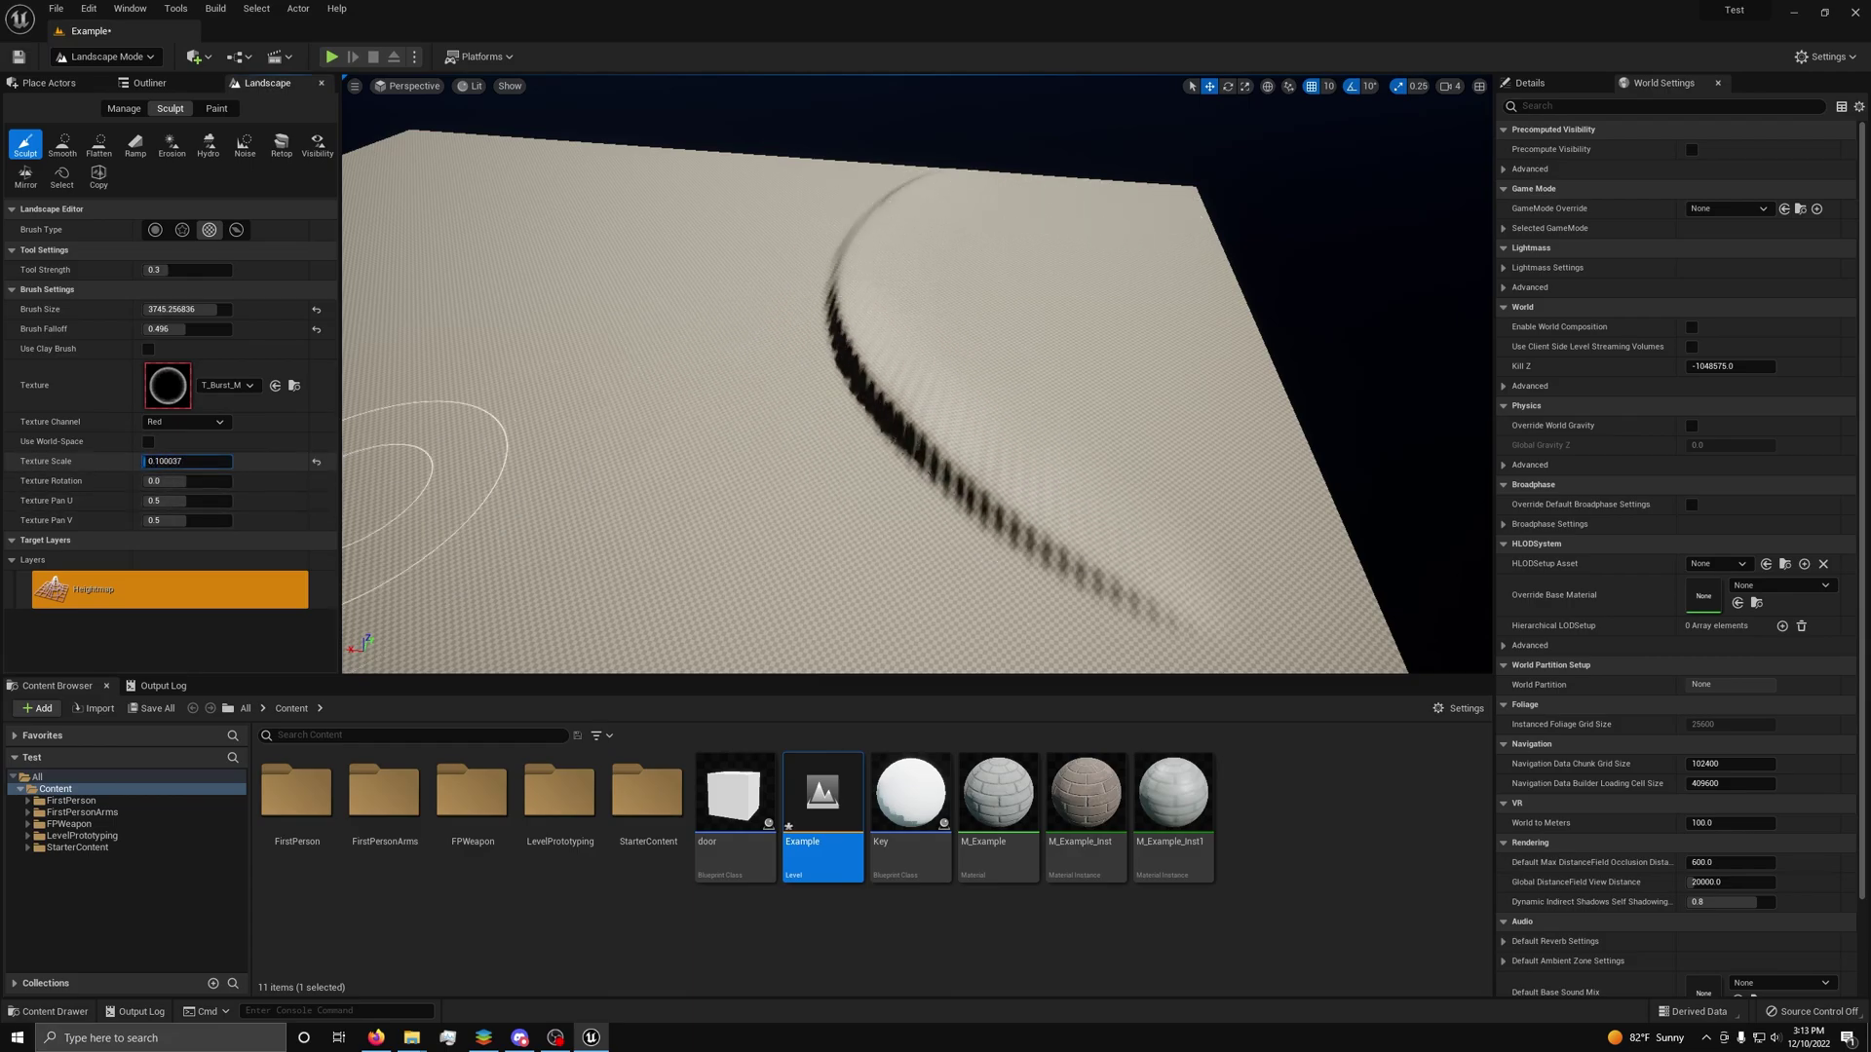
mouse_move(555, 447)
left_mouse_down()
mouse_move(640, 372)
mouse_move(693, 506)
mouse_move(550, 286)
mouse_move(770, 488)
mouse_move(965, 409)
mouse_move(916, 331)
mouse_move(1101, 274)
mouse_move(710, 275)
mouse_move(584, 458)
mouse_move(838, 539)
left_mouse_up()
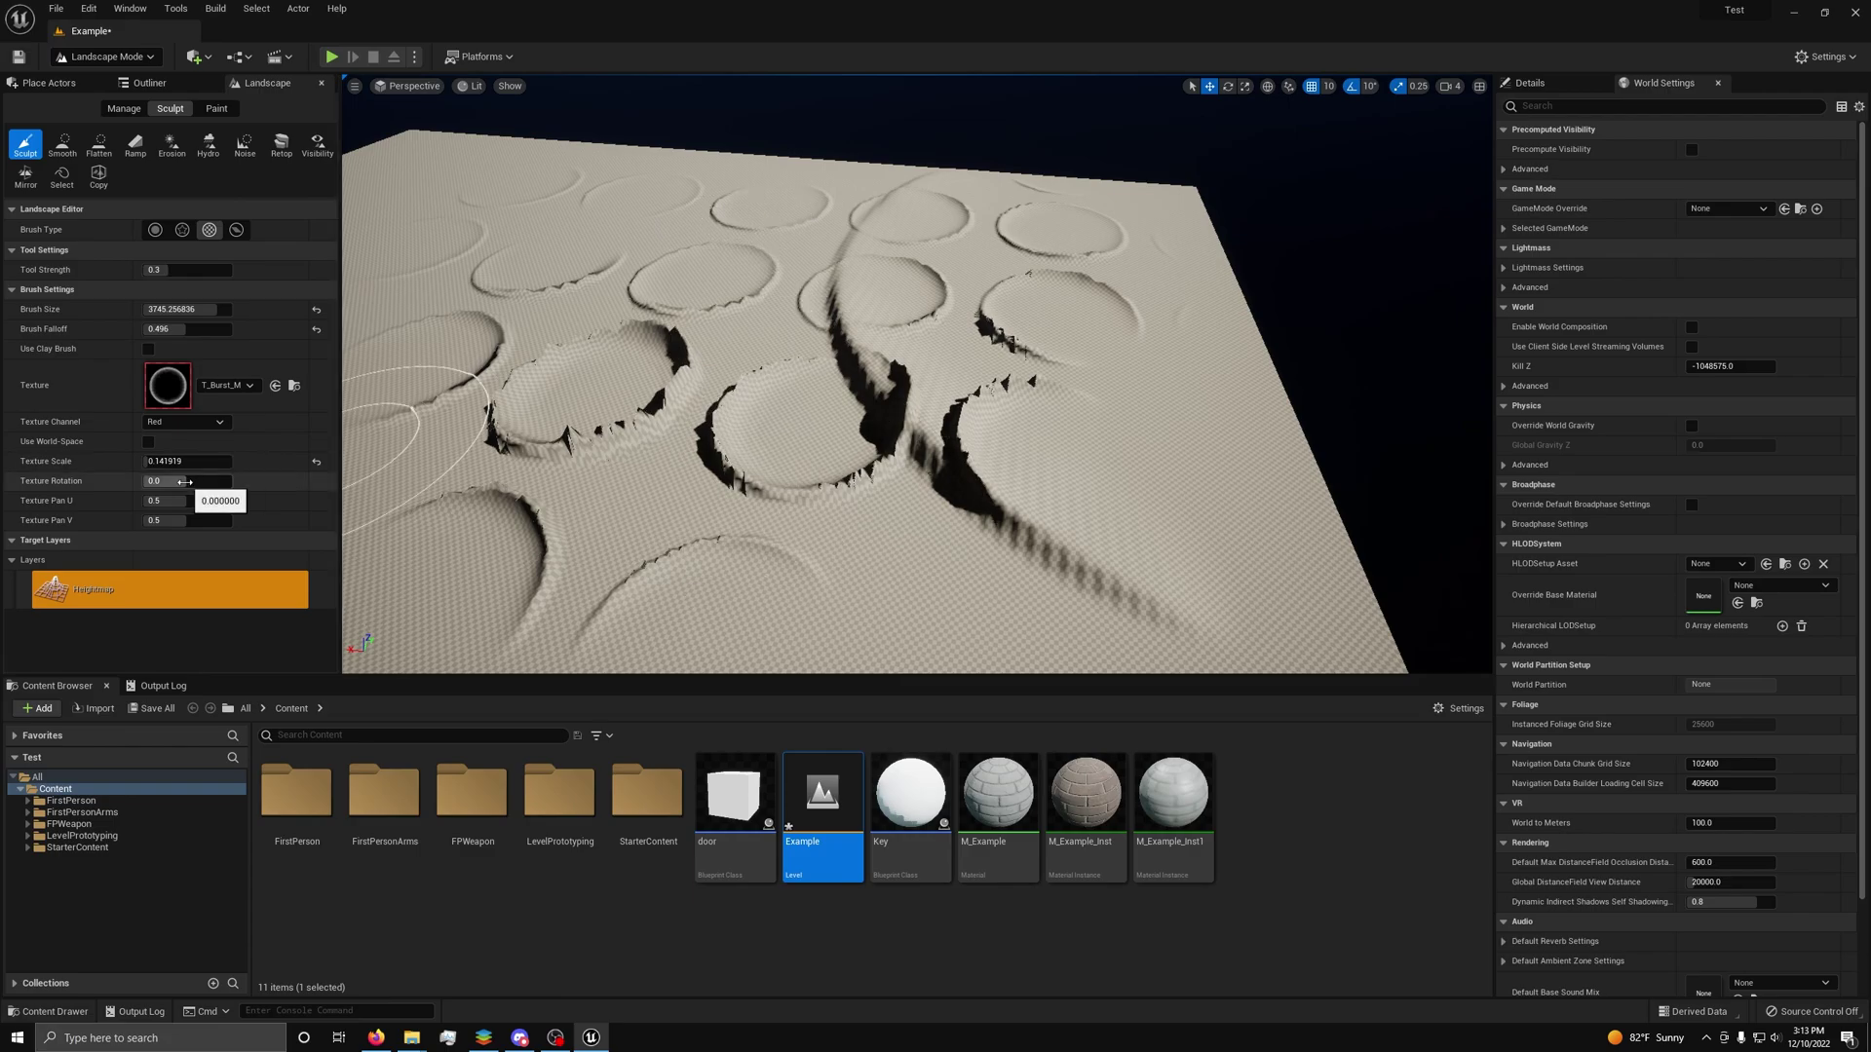
Try strokes with texture rotation 54.72, then with texture pan U 0.228 and V 0.636, and undo all sculpting.
left_click_drag(190, 480, 253, 480)
mouse_move(546, 458)
left_mouse_down()
mouse_move(779, 584)
mouse_move(1155, 463)
mouse_move(543, 237)
left_mouse_up()
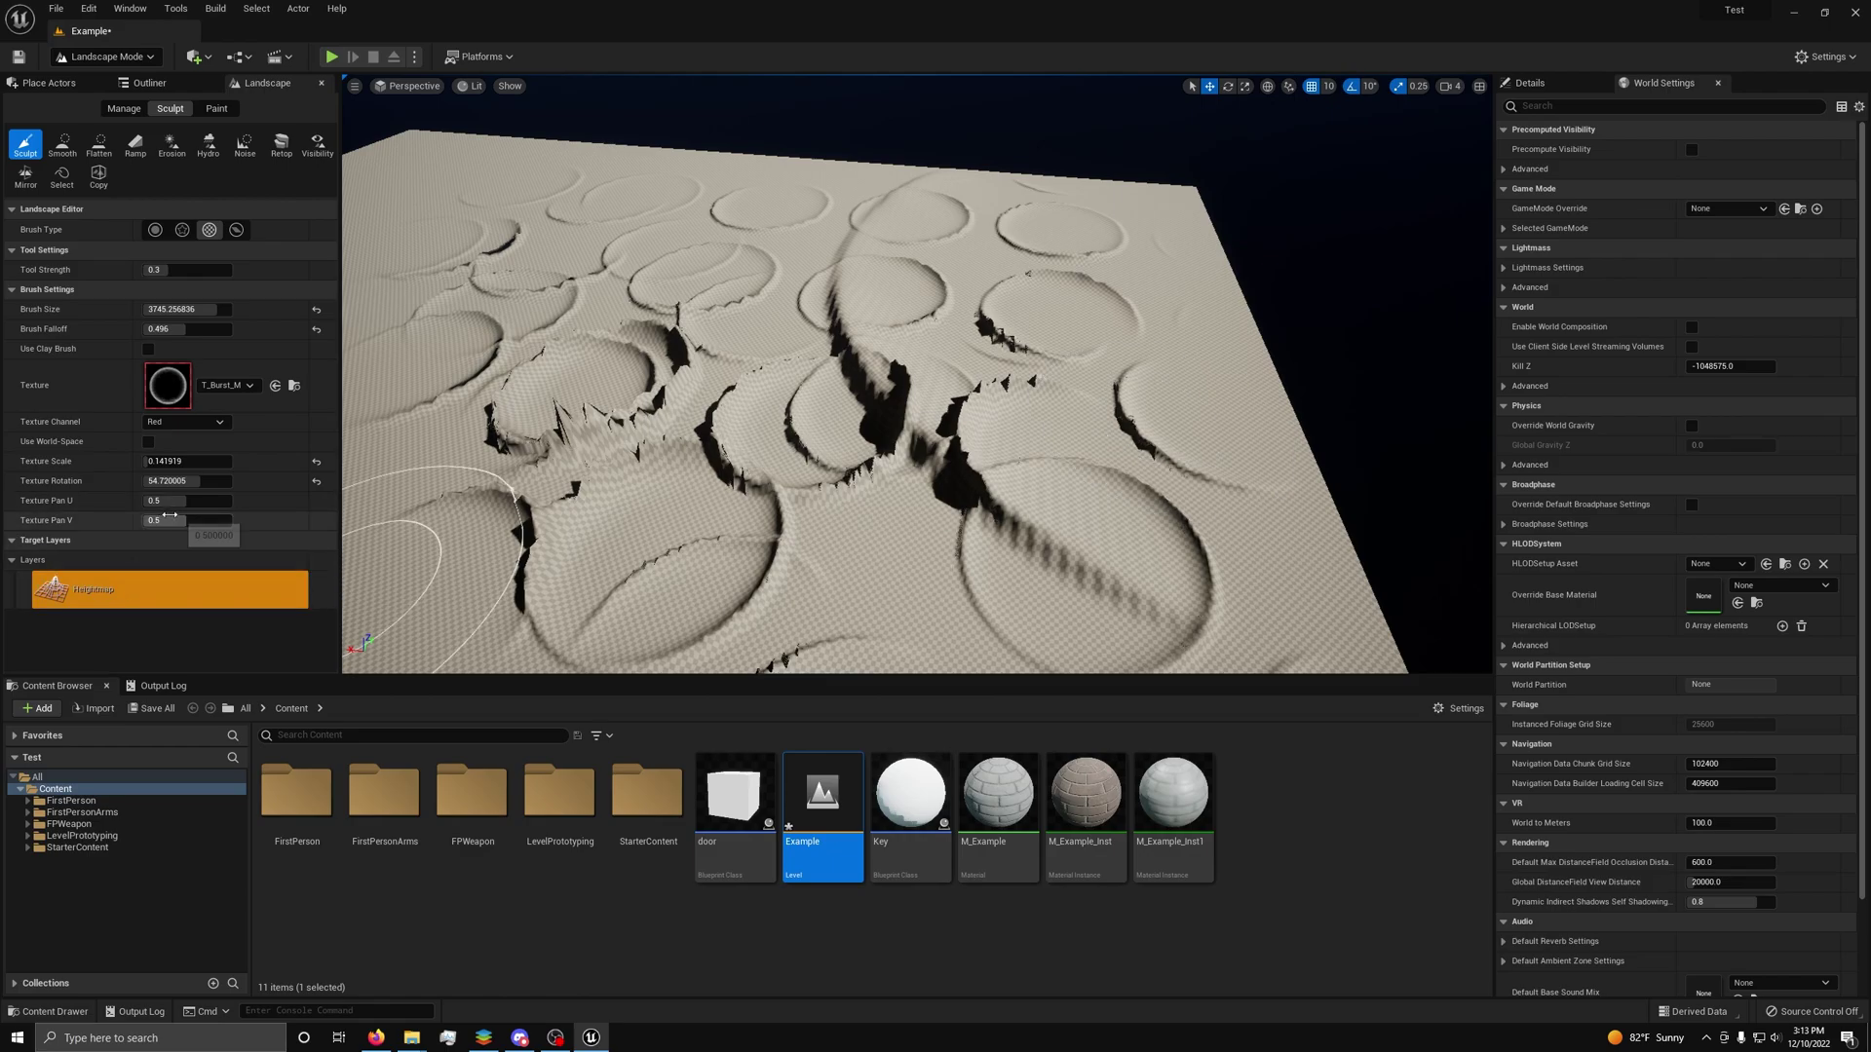
mouse_move(182, 505)
left_mouse_down()
mouse_move(162, 505)
mouse_move(200, 520)
left_mouse_up()
mouse_move(732, 530)
left_mouse_down()
mouse_move(828, 507)
mouse_move(507, 458)
mouse_move(419, 409)
mouse_move(458, 241)
mouse_move(662, 284)
left_mouse_up()
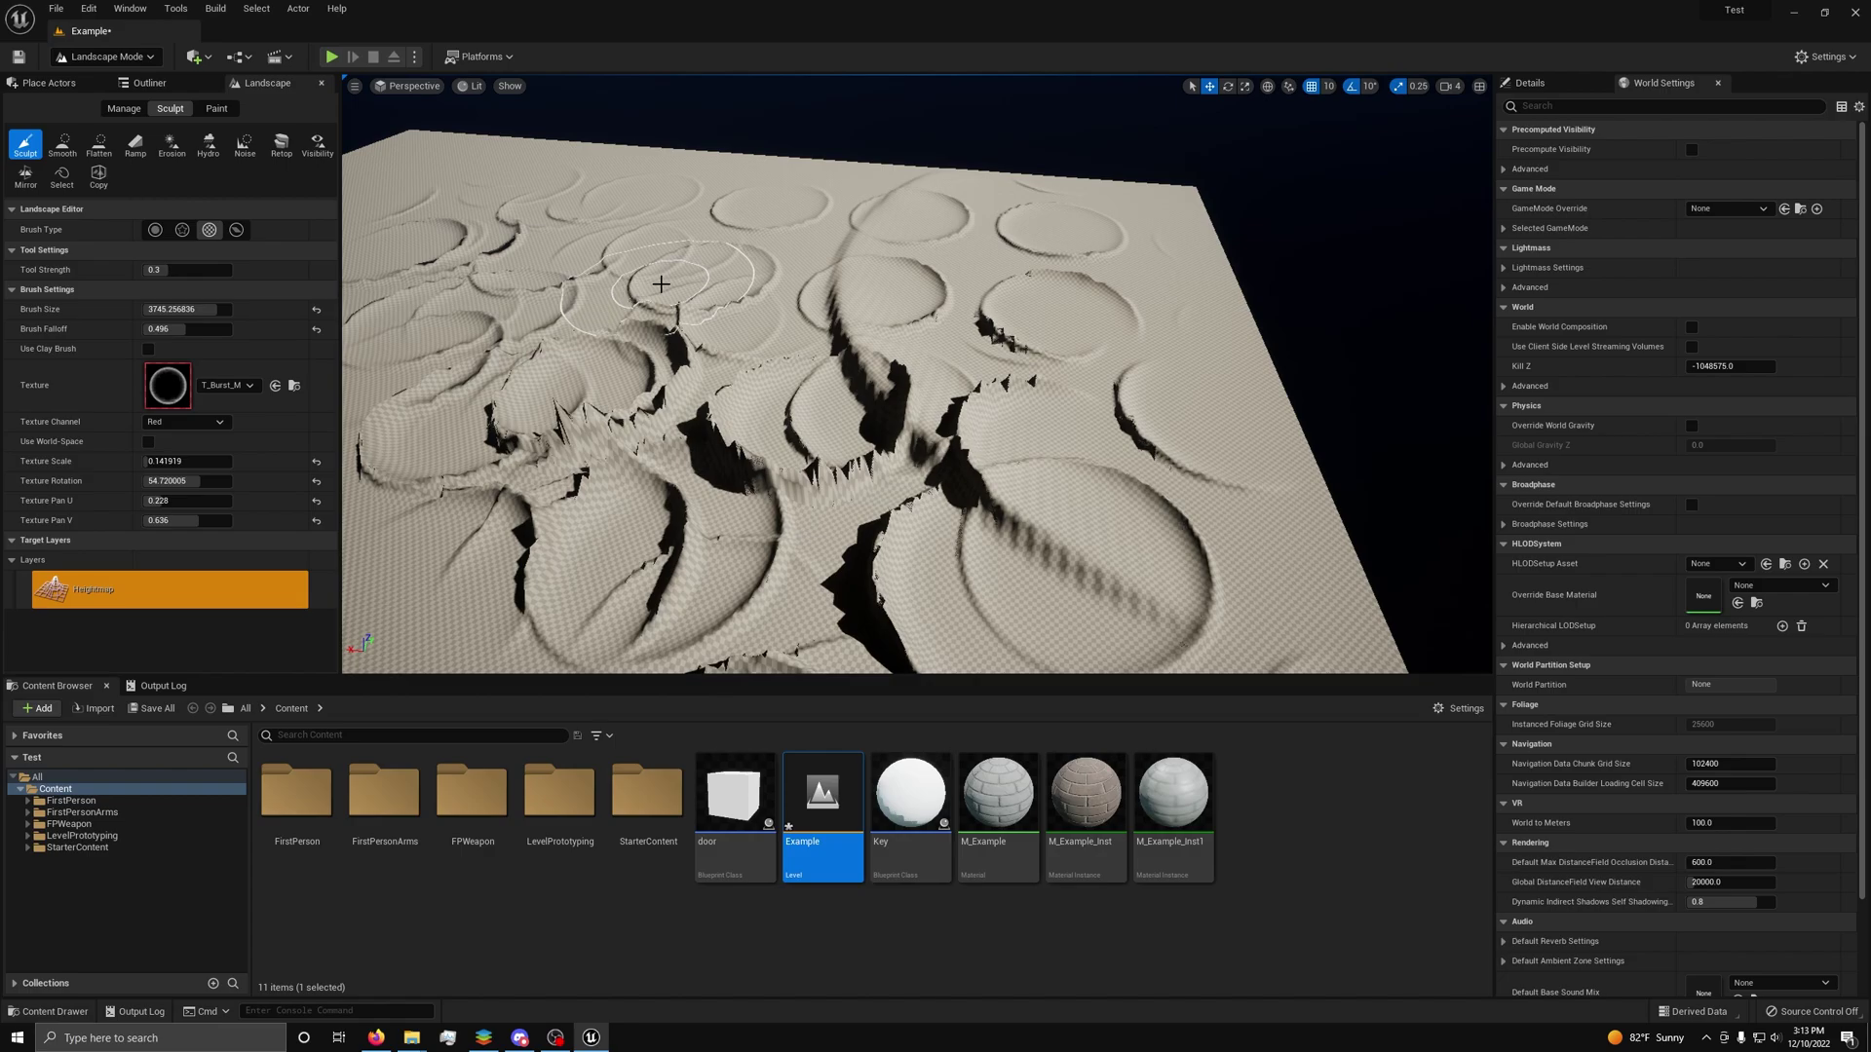
key("ctrl+z")
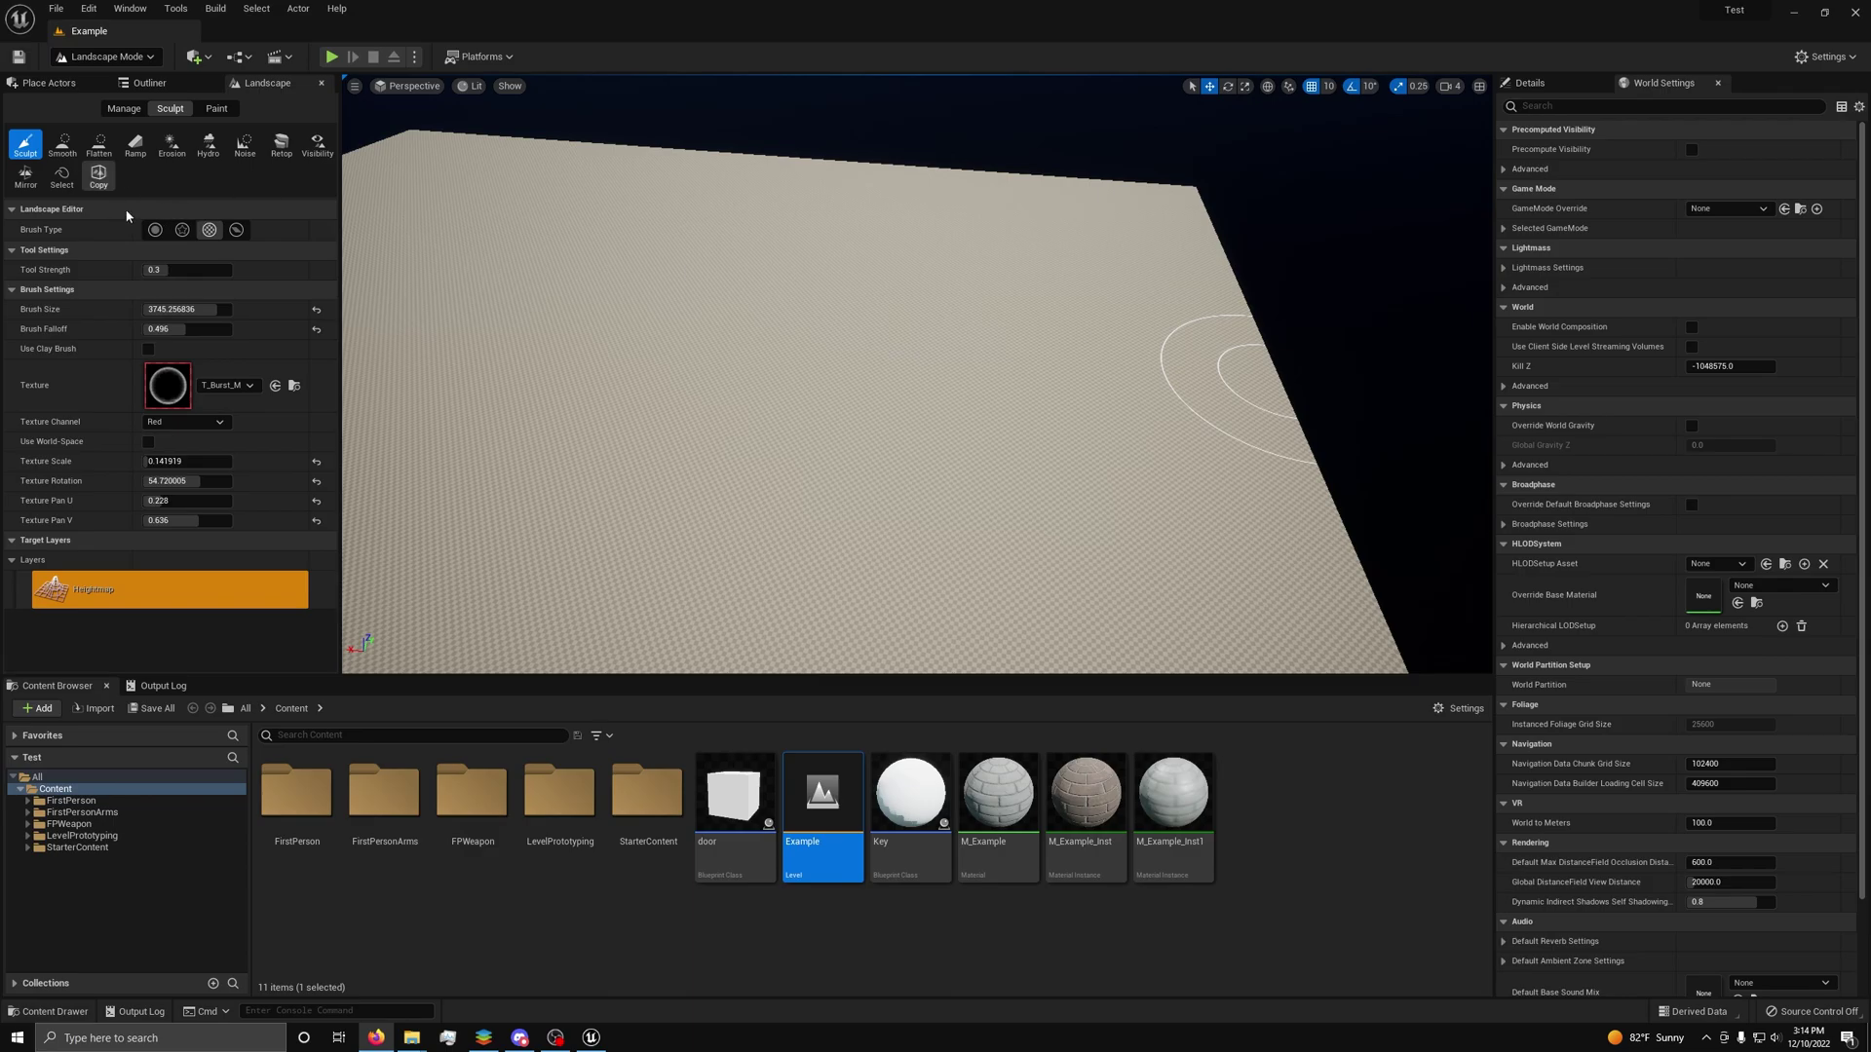
Switch back to the circle brush with smooth falloff and set the tool strength to 0.5.
left_click(155, 229)
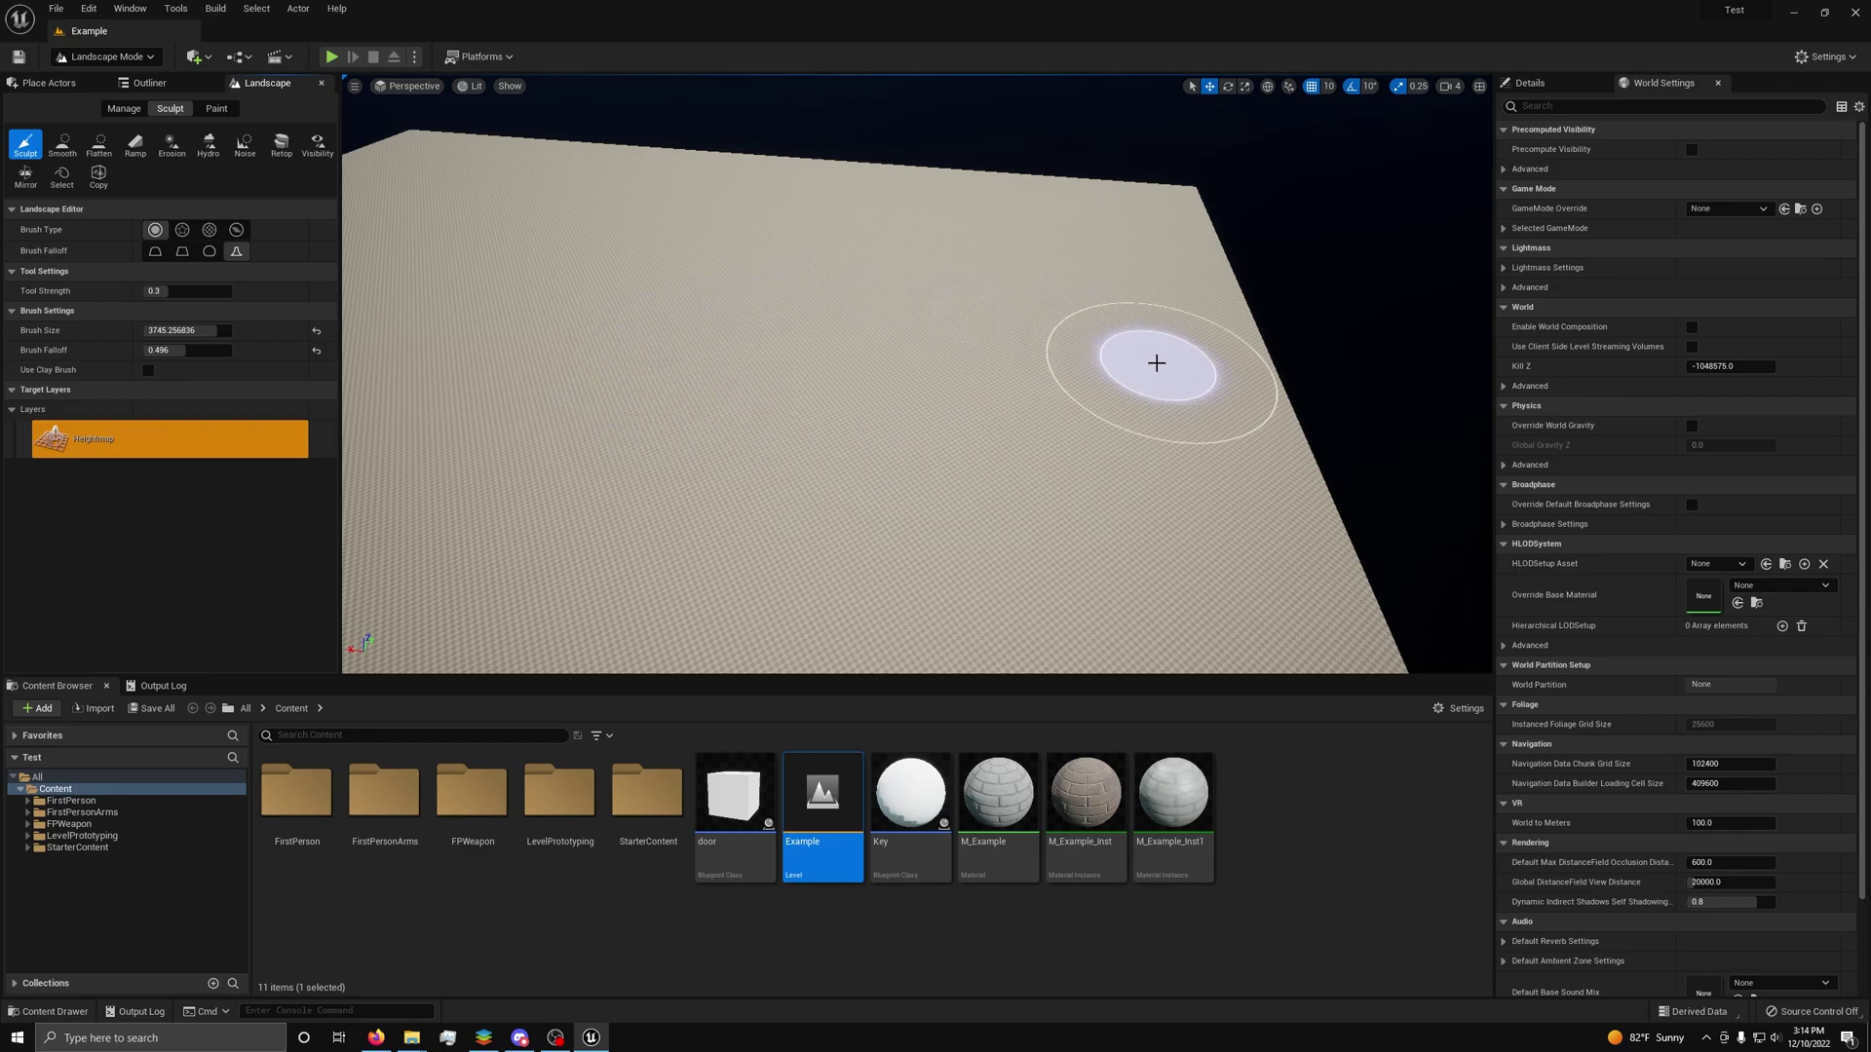
mouse_move(1155, 364)
right_mouse_down()
mouse_move(804, 363)
mouse_move(740, 448)
mouse_move(682, 351)
right_mouse_up()
key("w")
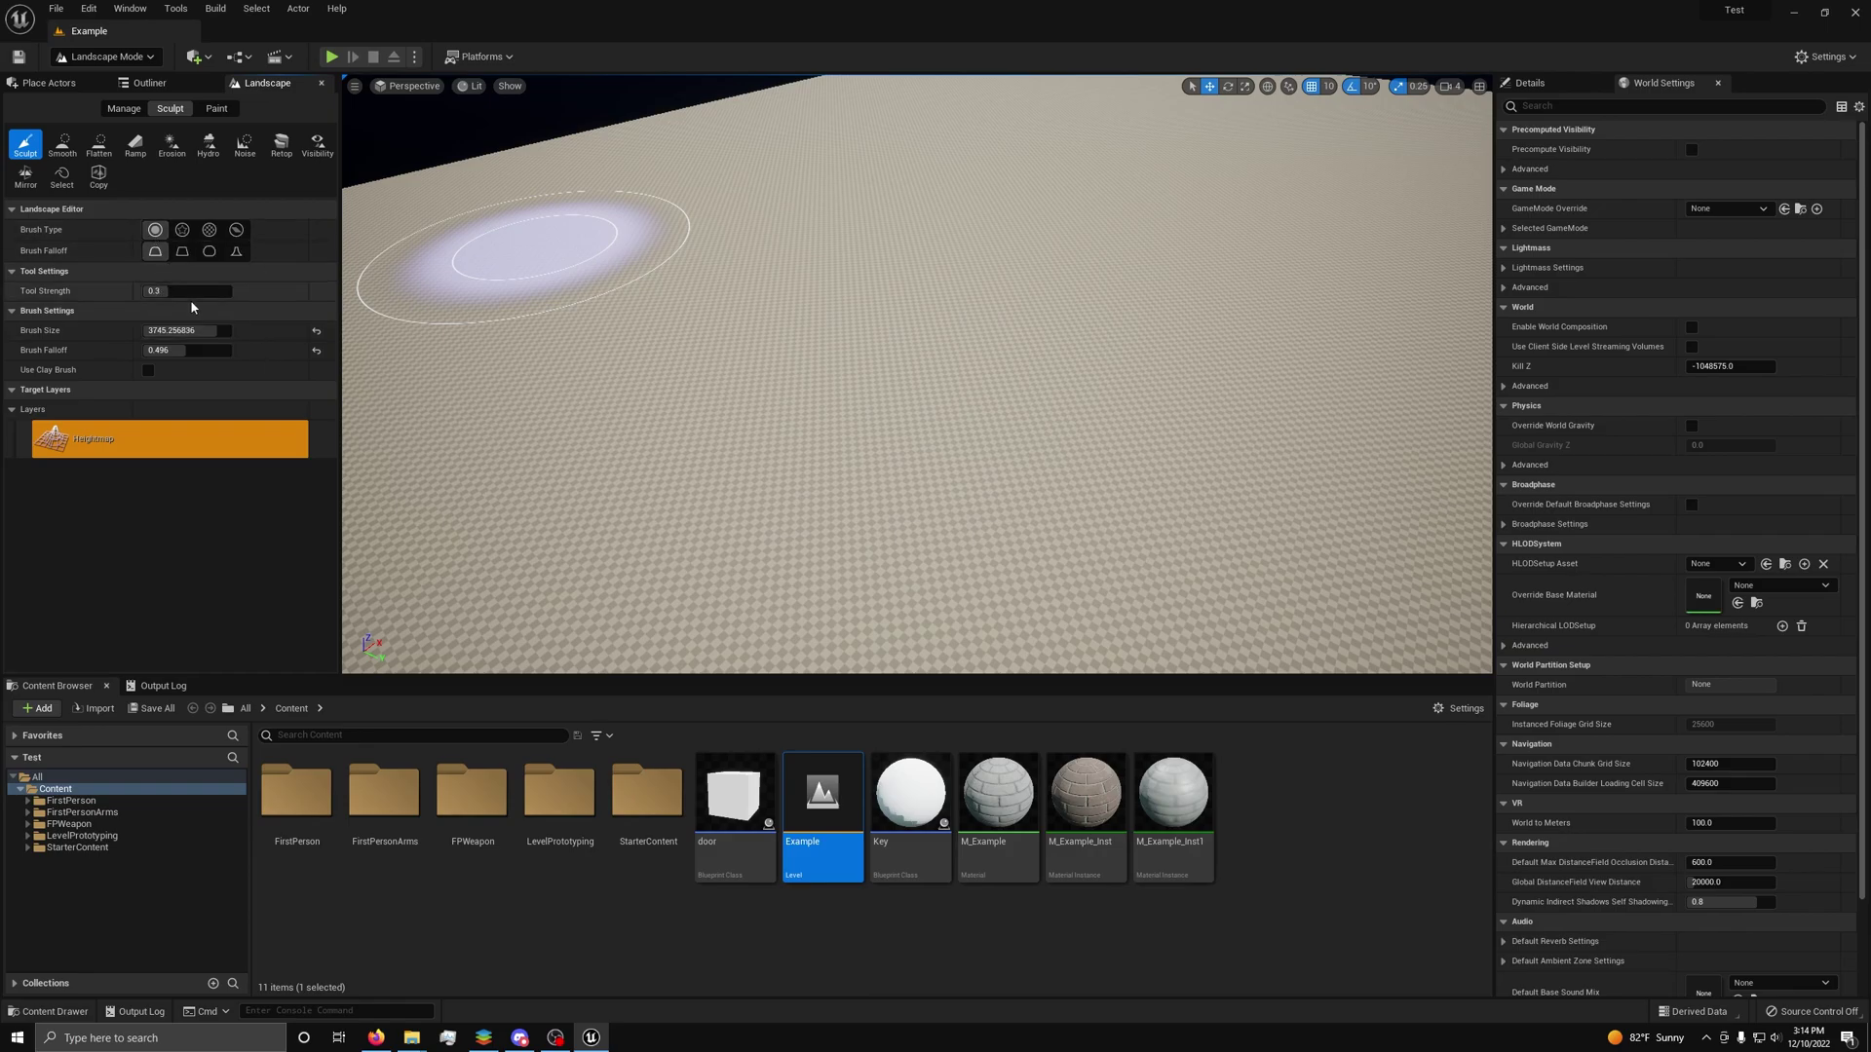
left_click(195, 291)
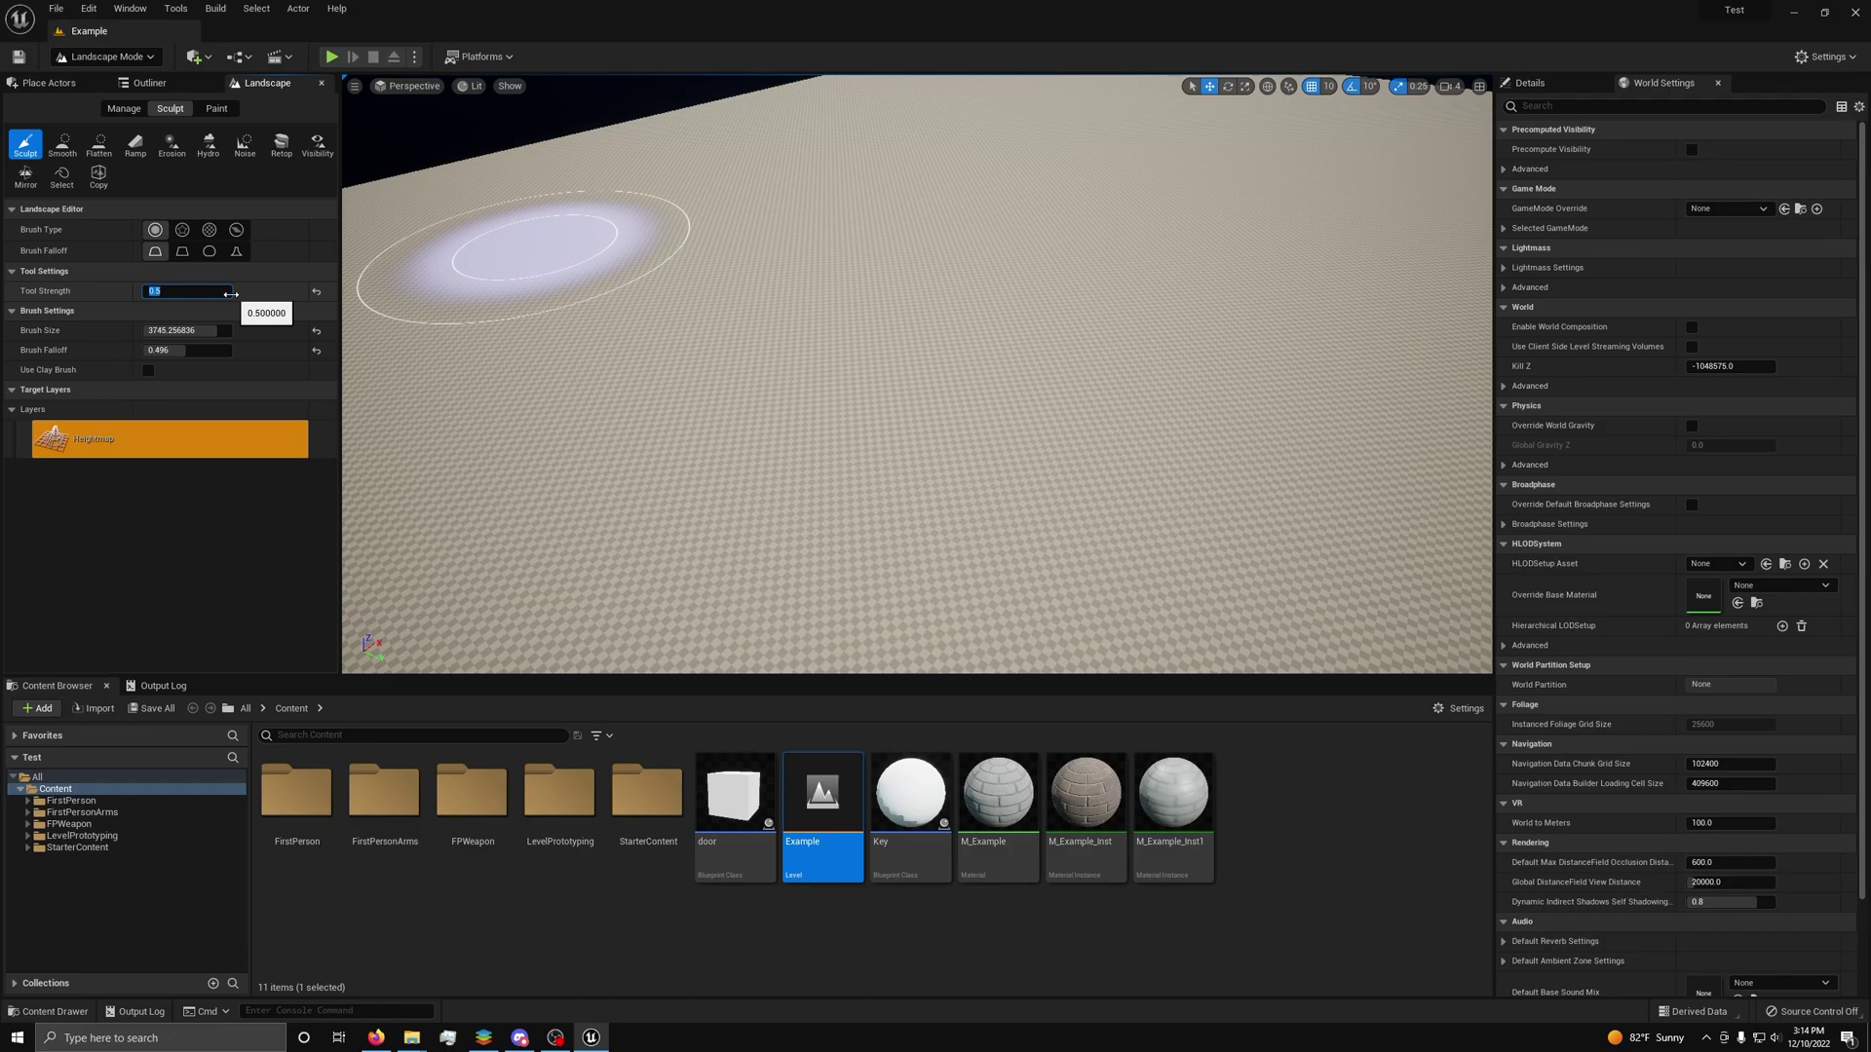
Set the brush size to 2500 and settle on a brush falloff of 0.3 after trying 0.7.
left_click(197, 330)
type("2")
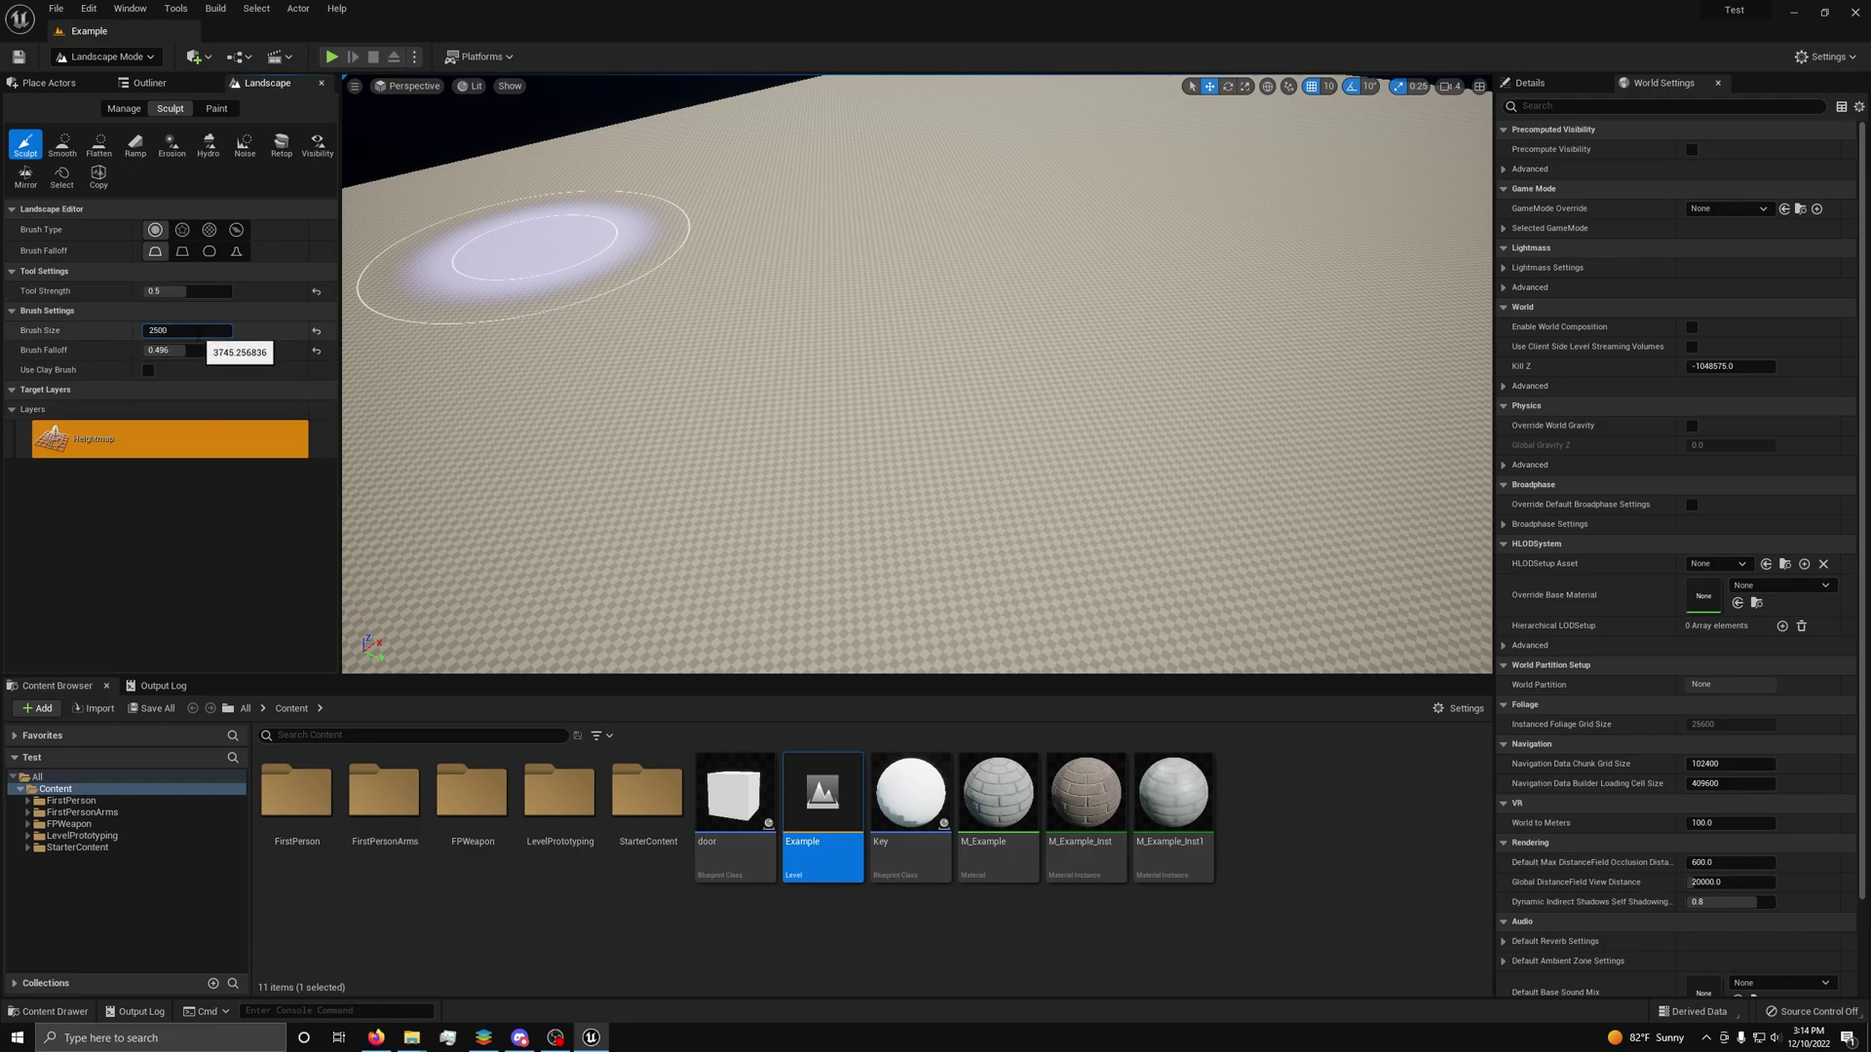
type("500")
key("Return")
left_click(181, 350)
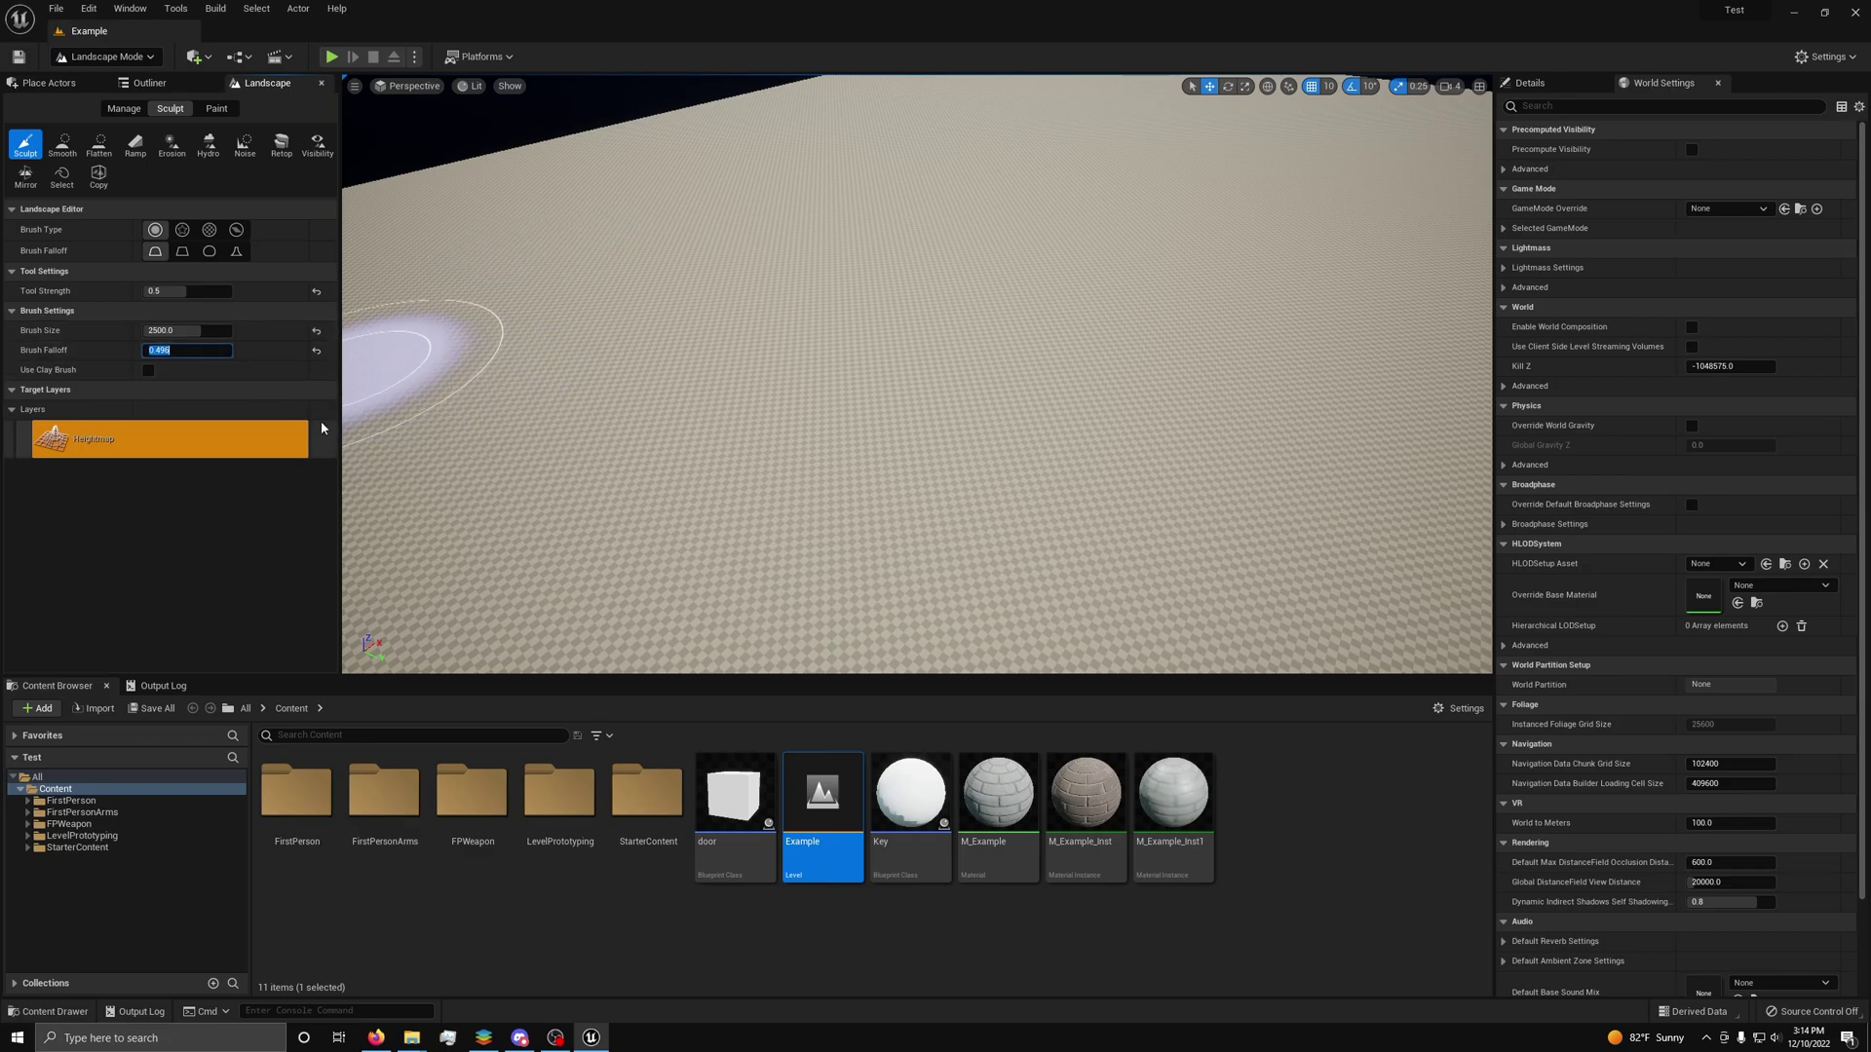
type("0.7")
key("Return")
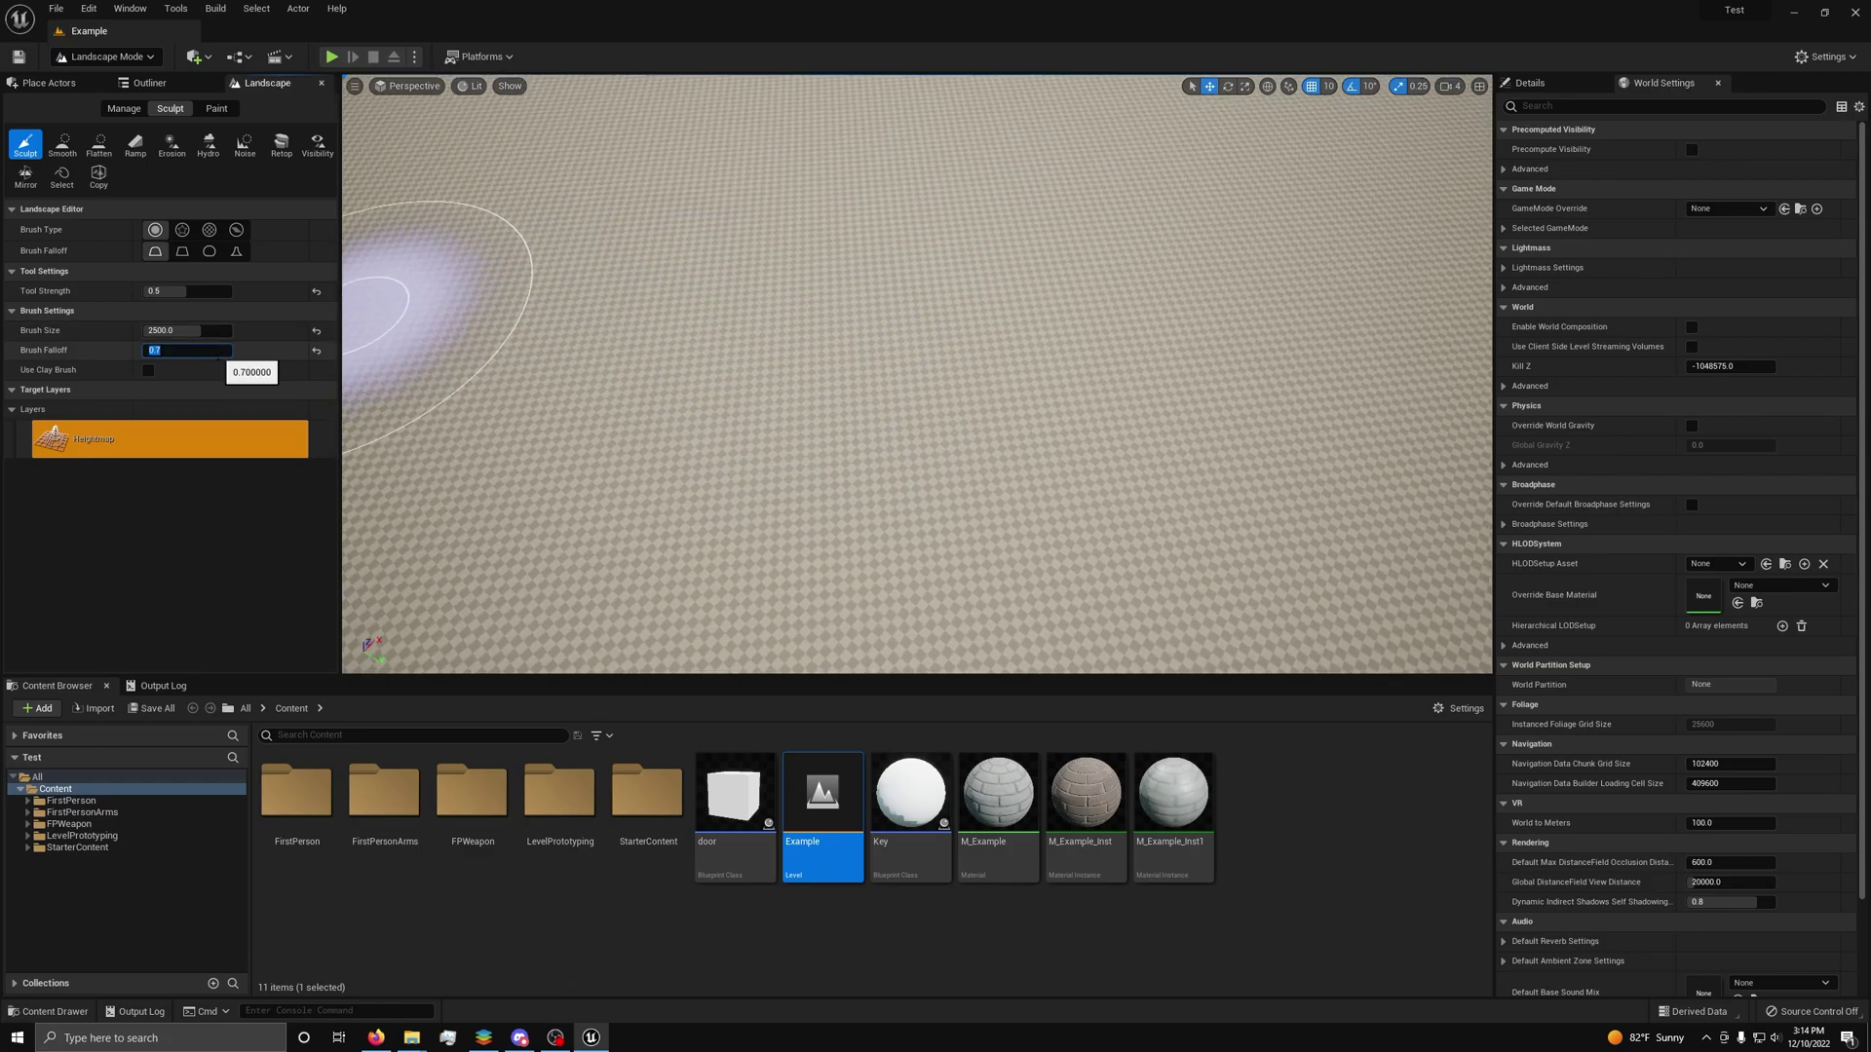
type("0.3")
key("Return")
Sculpt smooth raised hills and a winding ridge across the landscape, and undo and redo the last stroke.
right_click_drag(926, 351, 453, 409)
key("s")
mouse_move(836, 405)
right_mouse_down()
mouse_move(790, 385)
mouse_move(835, 405)
right_mouse_up()
mouse_move(815, 413)
left_mouse_down()
mouse_move(897, 346)
mouse_move(998, 346)
mouse_move(957, 398)
mouse_move(873, 376)
mouse_move(910, 318)
mouse_move(857, 318)
mouse_move(1026, 358)
mouse_move(1186, 360)
mouse_move(1186, 334)
mouse_move(1152, 376)
mouse_move(1130, 515)
mouse_move(1253, 371)
mouse_move(1182, 384)
mouse_move(866, 574)
mouse_move(678, 484)
mouse_move(647, 243)
mouse_move(716, 358)
mouse_move(748, 329)
mouse_move(906, 301)
mouse_move(886, 406)
mouse_move(865, 384)
mouse_move(1218, 402)
left_mouse_up()
key("ctrl+z")
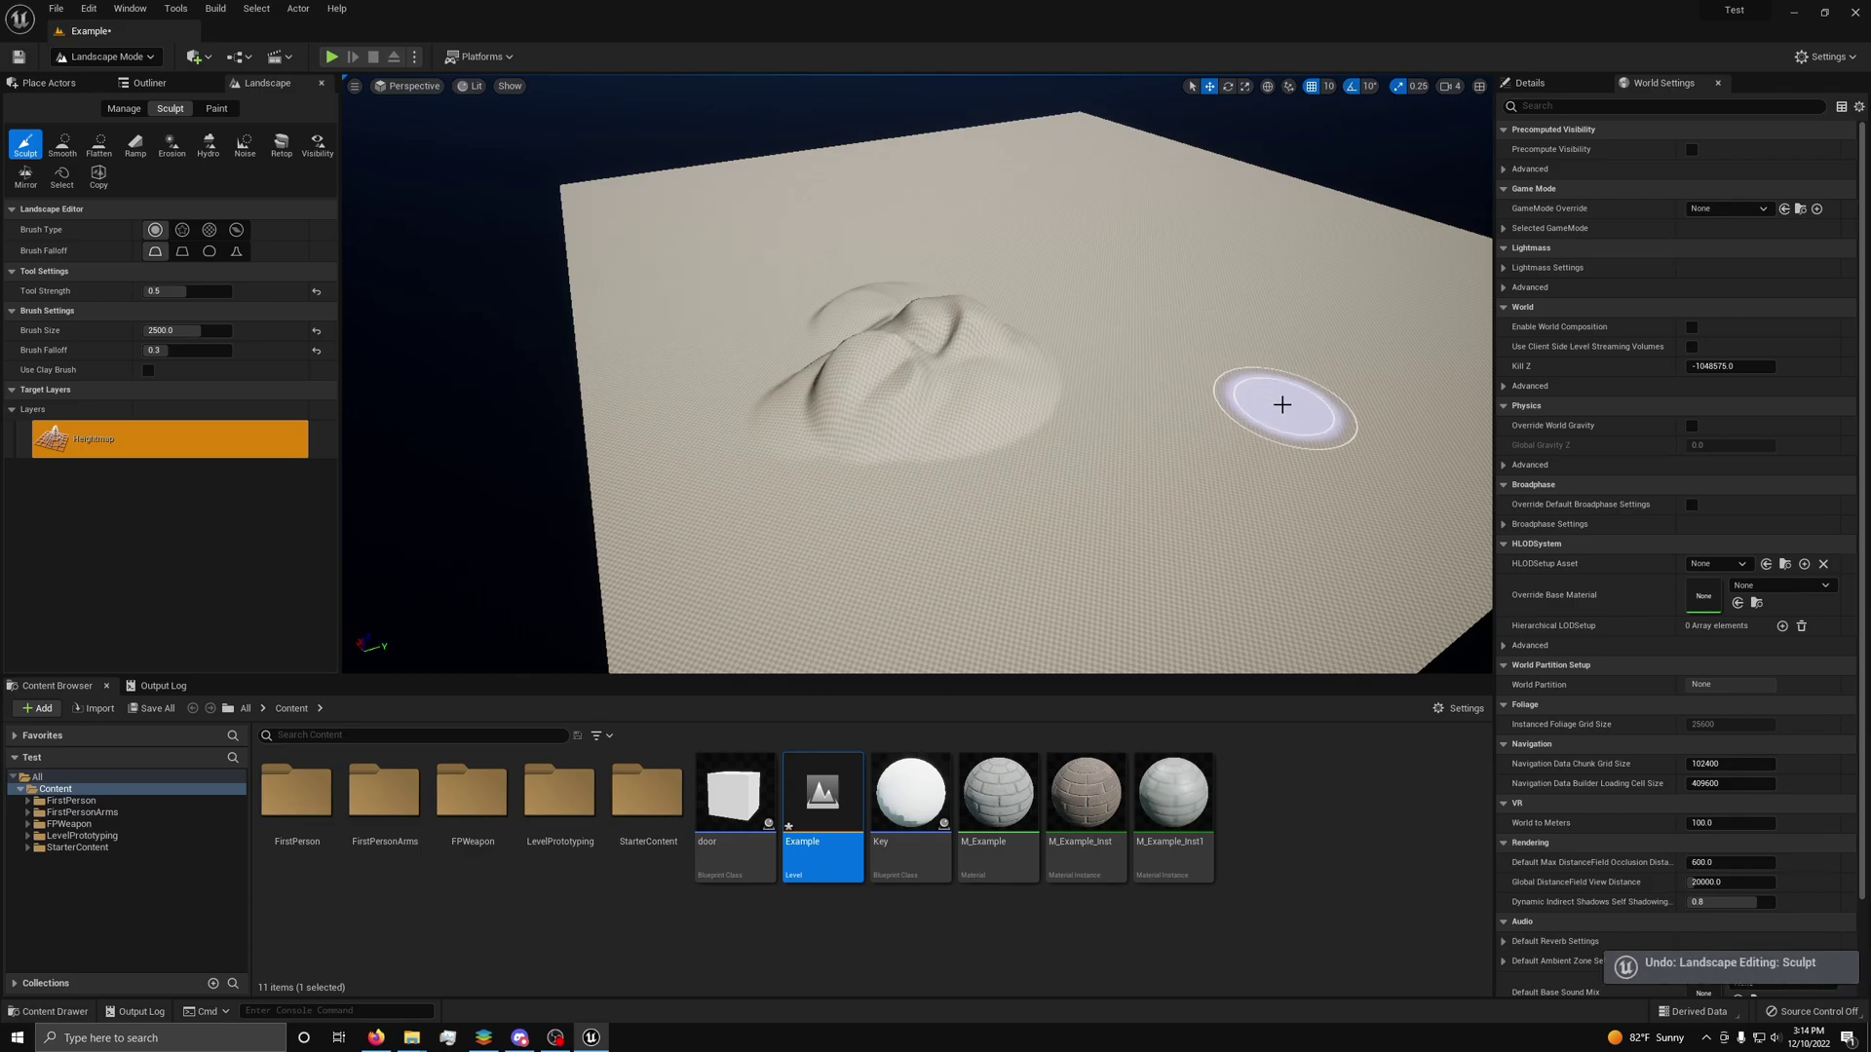
key("ctrl+y")
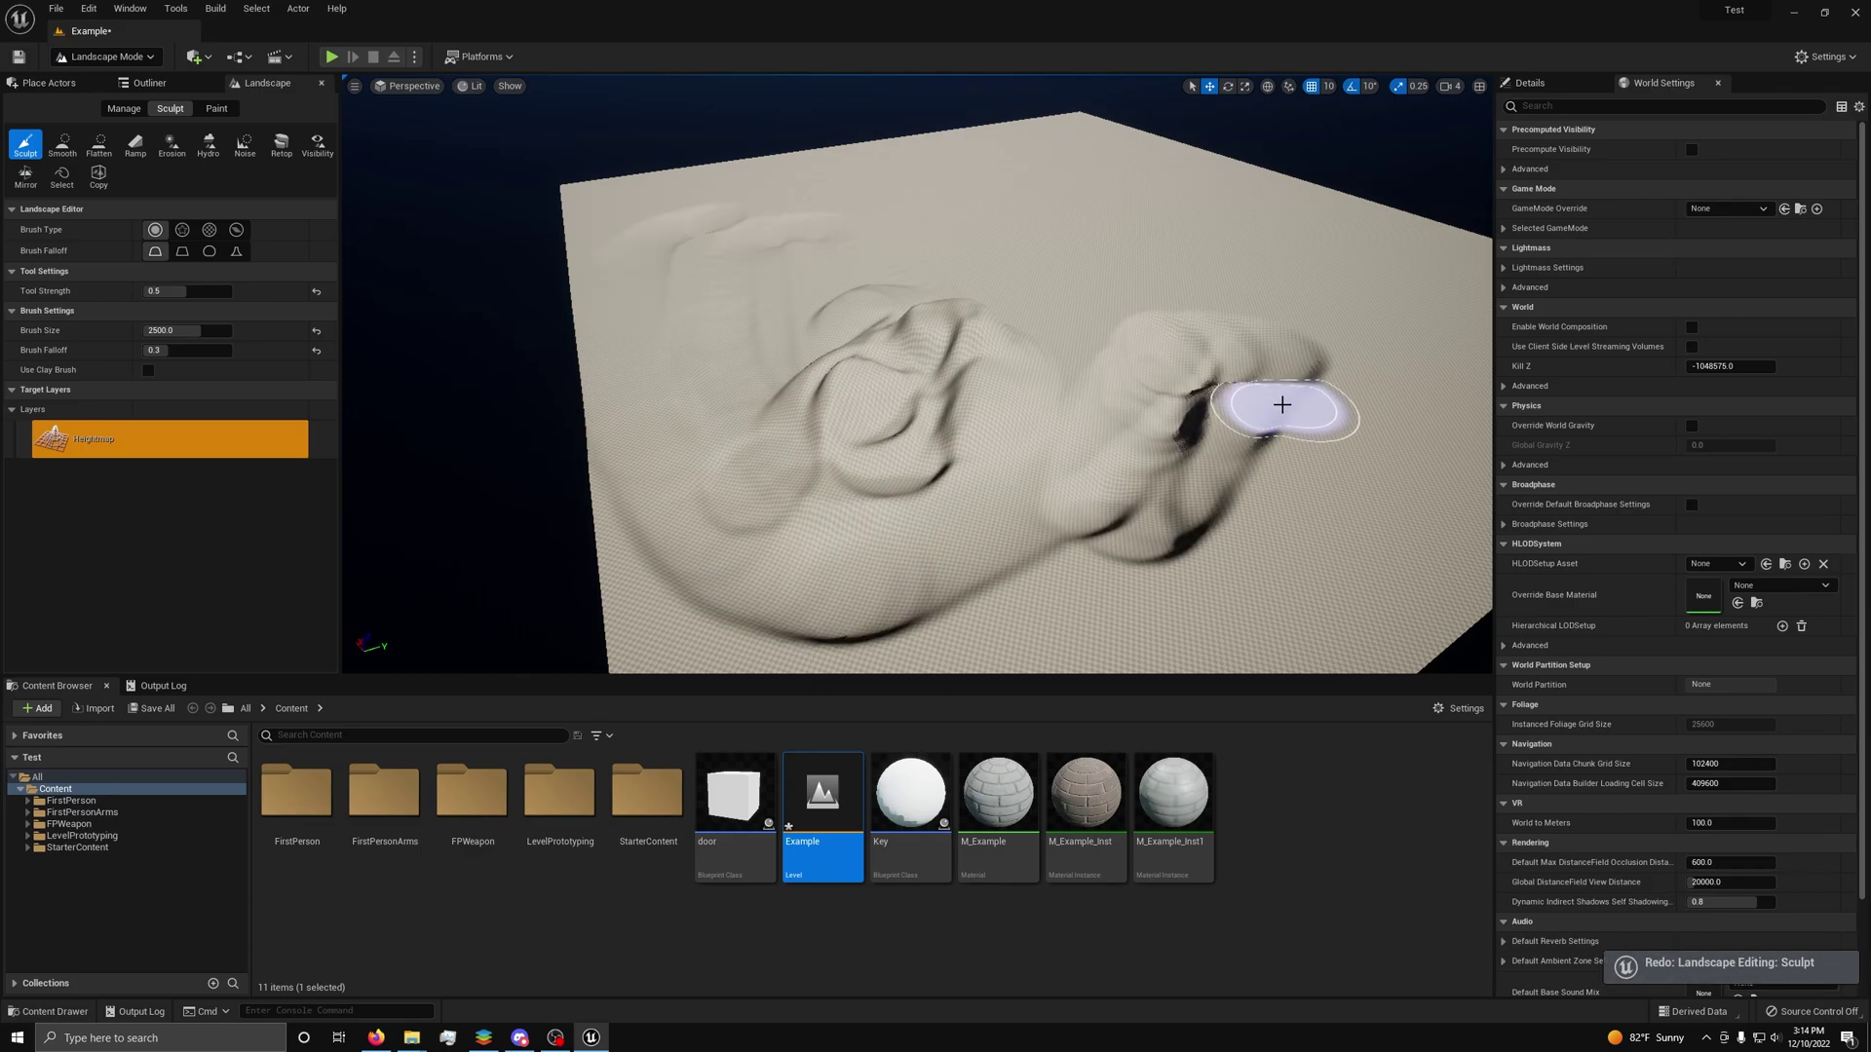